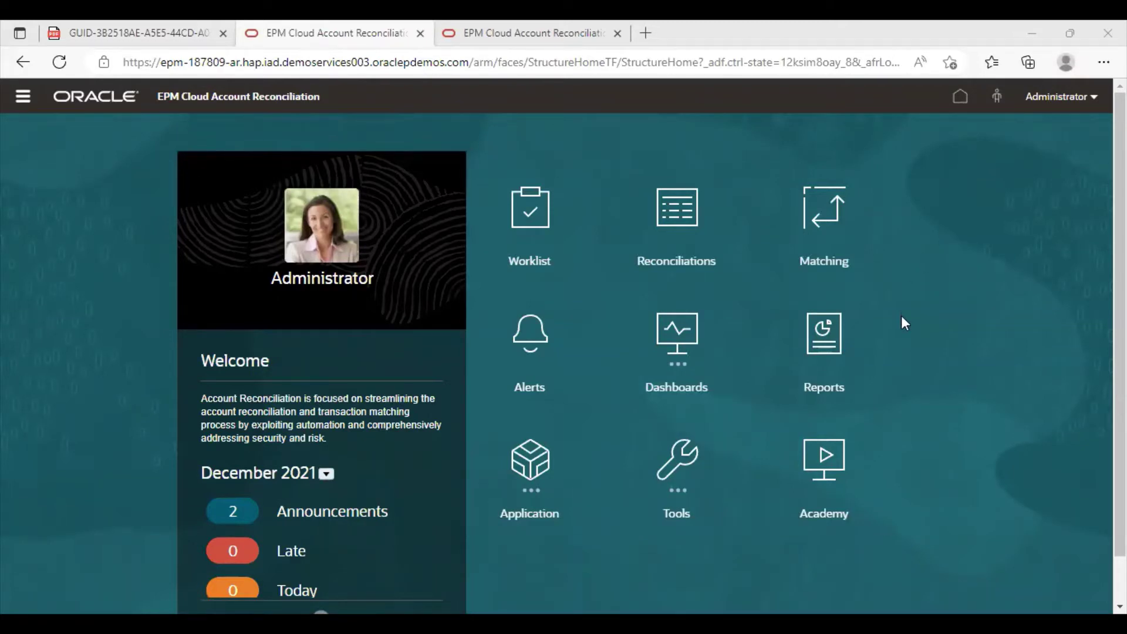
# Go to the Formats list under Application > Configuration and start adding a new format.
pyautogui.click(549, 485)
pyautogui.click(825, 565)
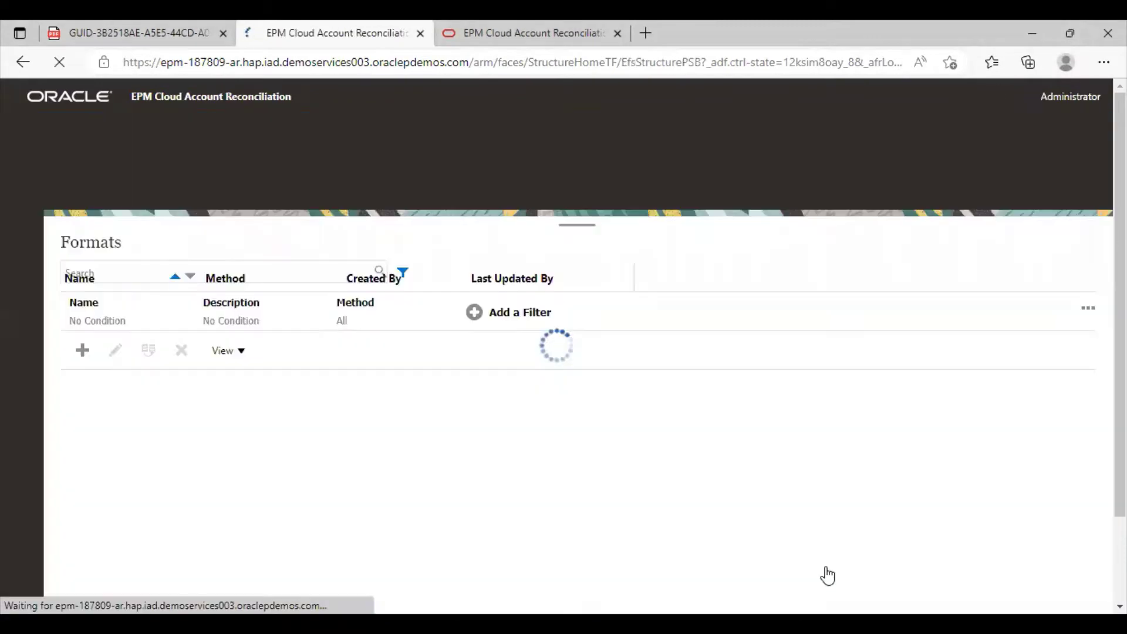
pyautogui.scroll(-3, 36, 576)
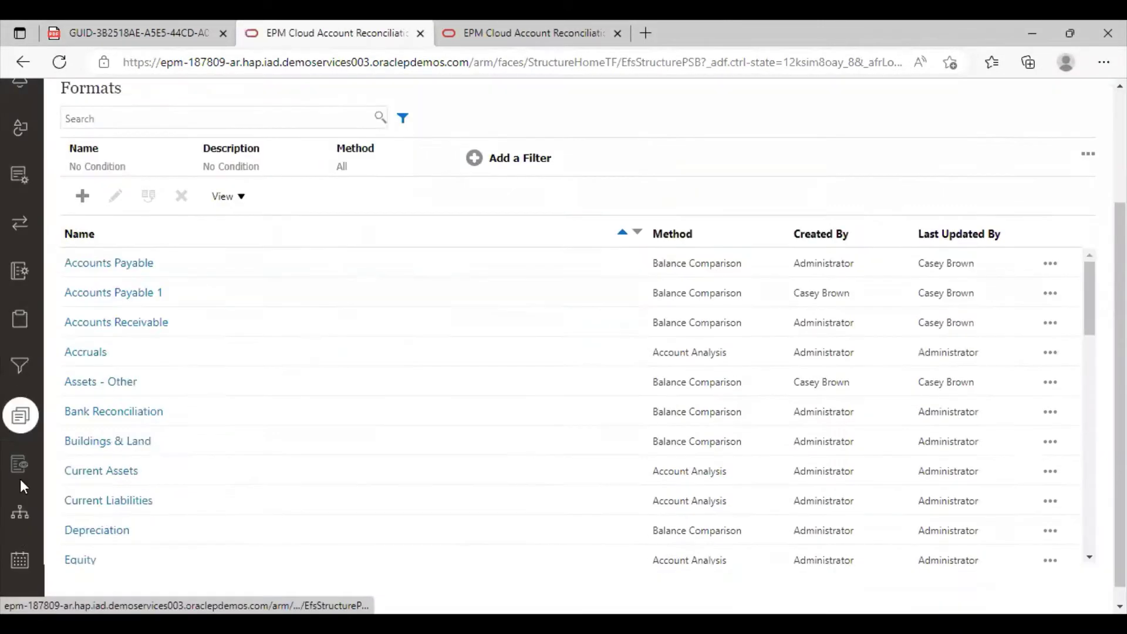
pyautogui.rightClick(36, 576)
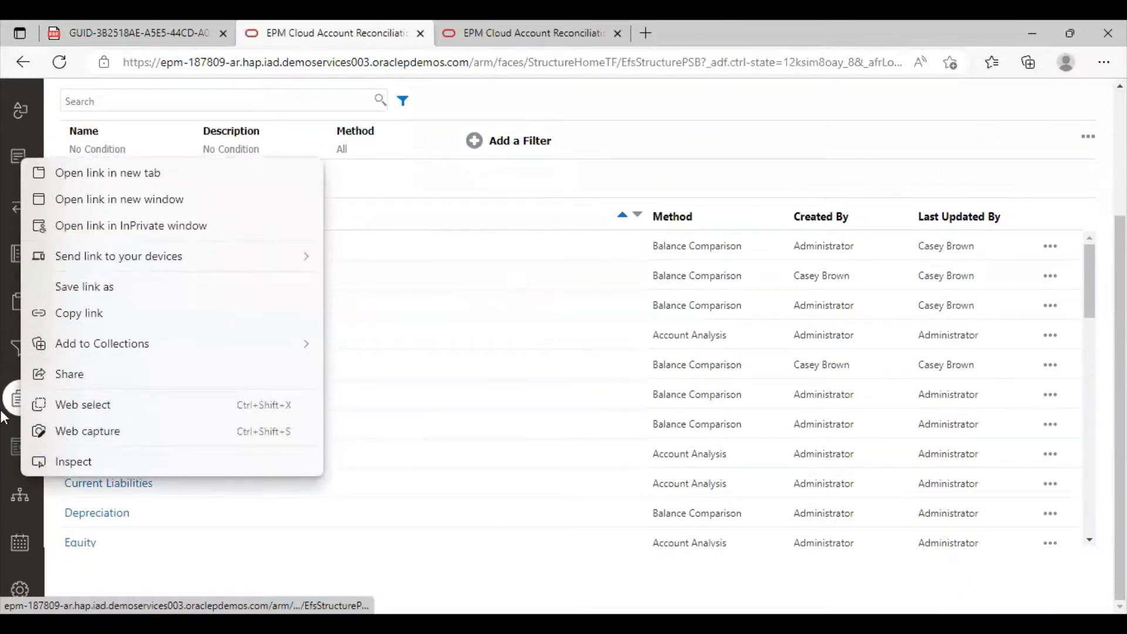
pyautogui.press('Escape')
pyautogui.scroll(3, 104, 286)
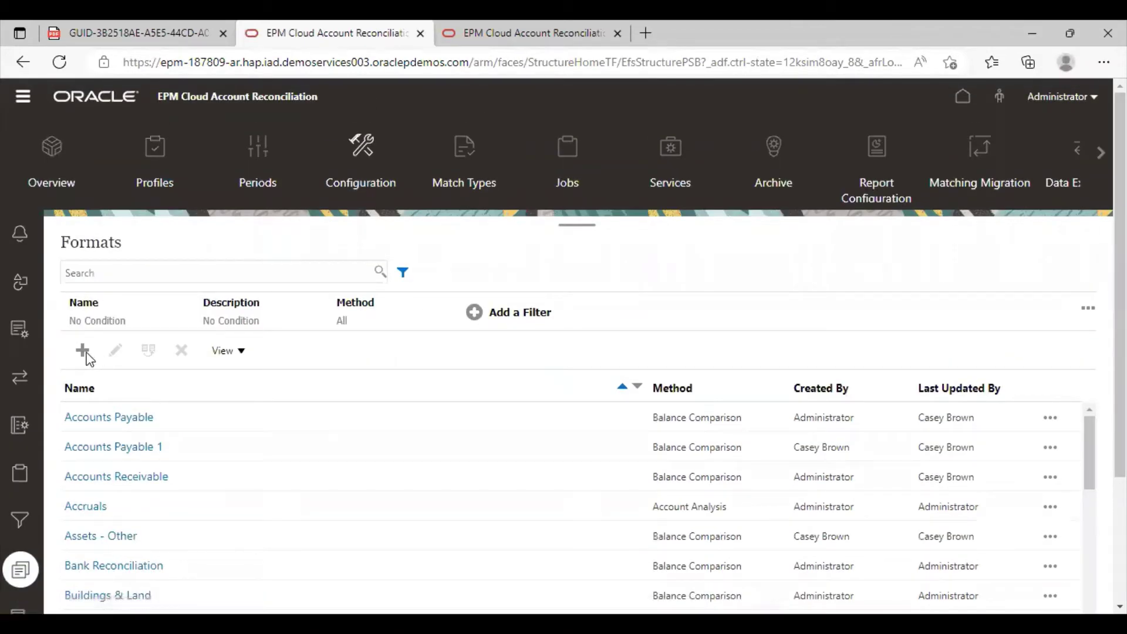
pyautogui.click(85, 351)
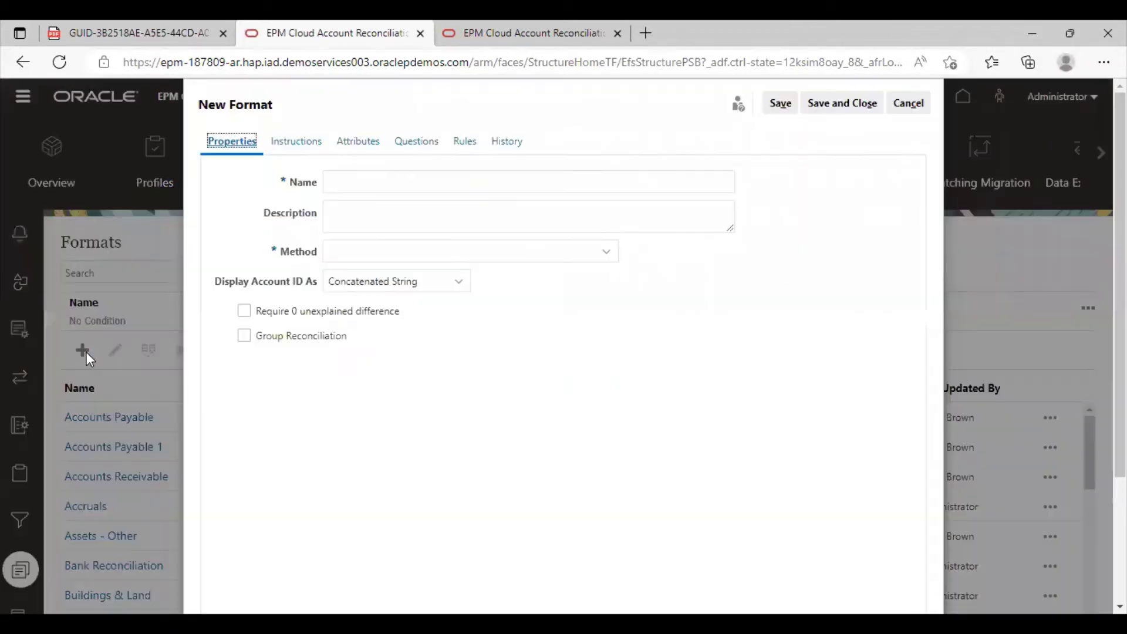
# Name the format 'Bank Reconciliation Format' and set its method to Balance Comparison.
pyautogui.click(375, 181)
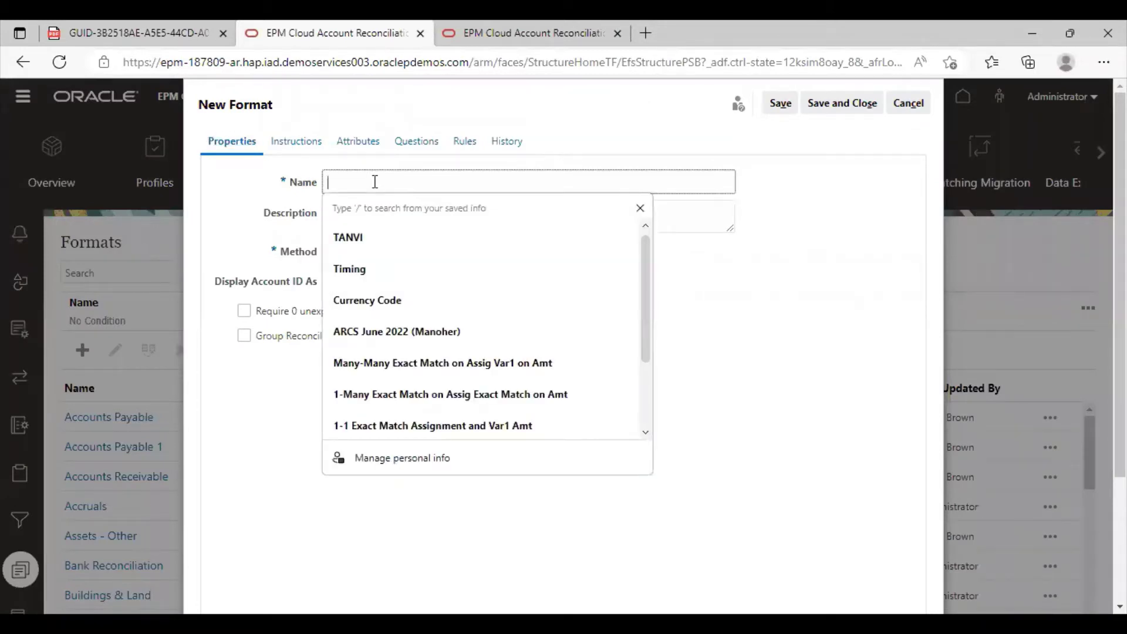
pyautogui.write('b')
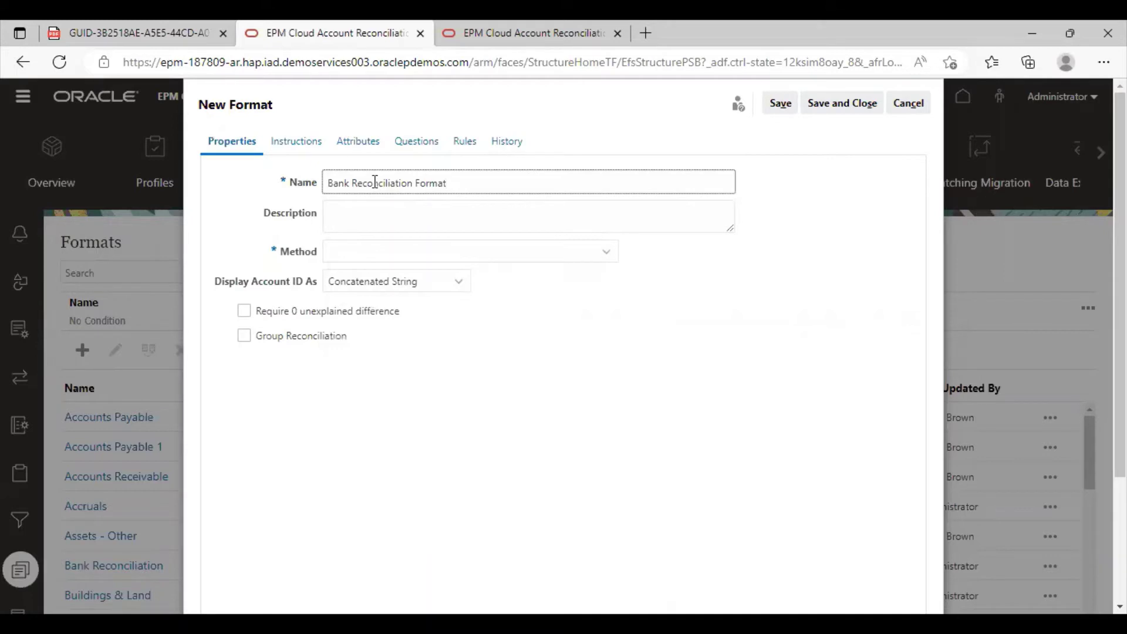
pyautogui.click(381, 252)
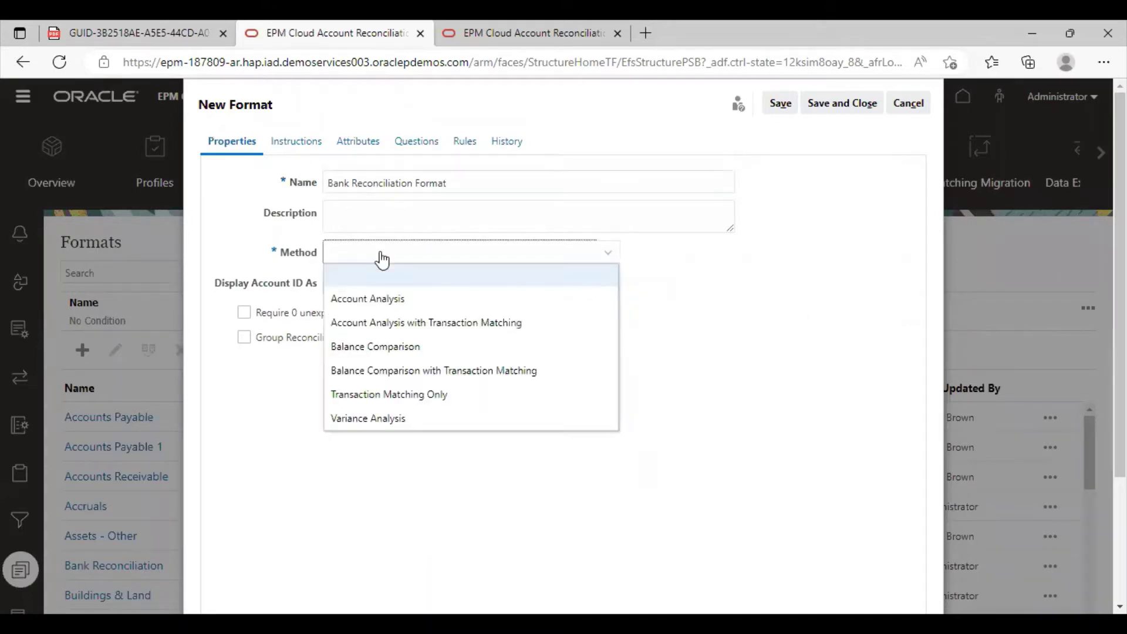
pyautogui.click(375, 346)
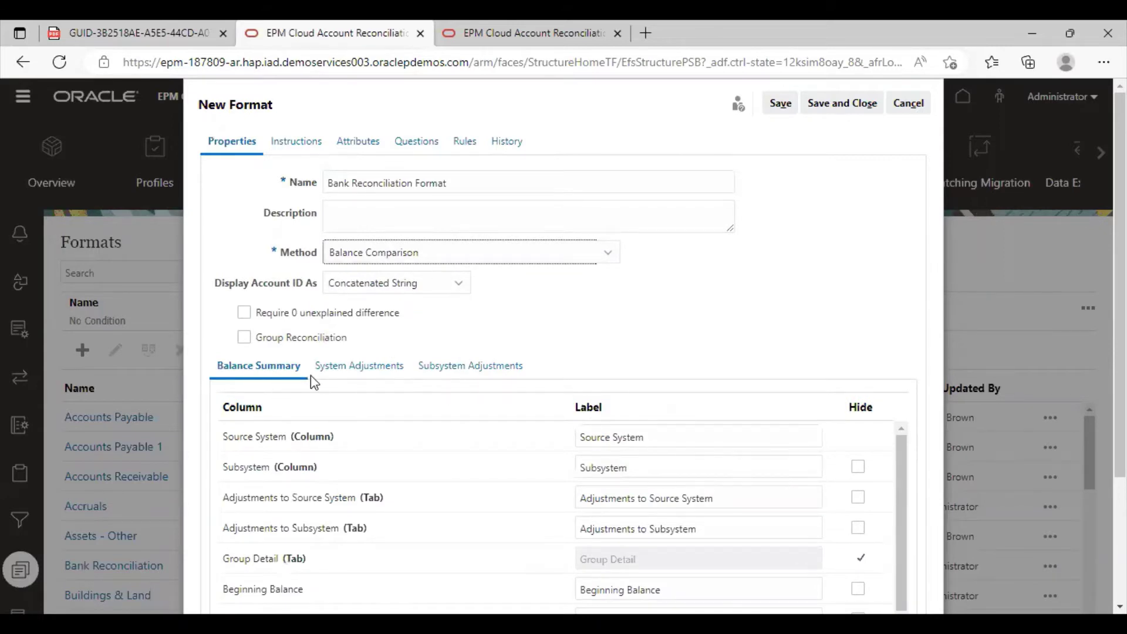
# Relabel Source System to GL, Subsystem to Bank, and both adjustment rows to match.
pyautogui.scroll(-2, 710, 460)
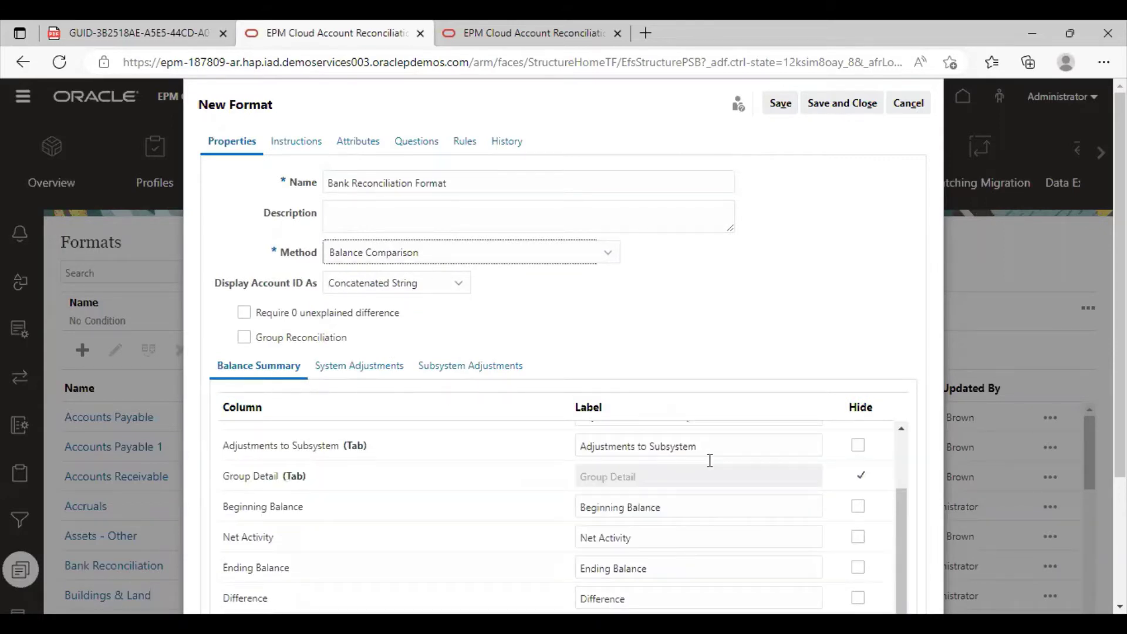
pyautogui.scroll(2, 709, 460)
pyautogui.click(693, 430)
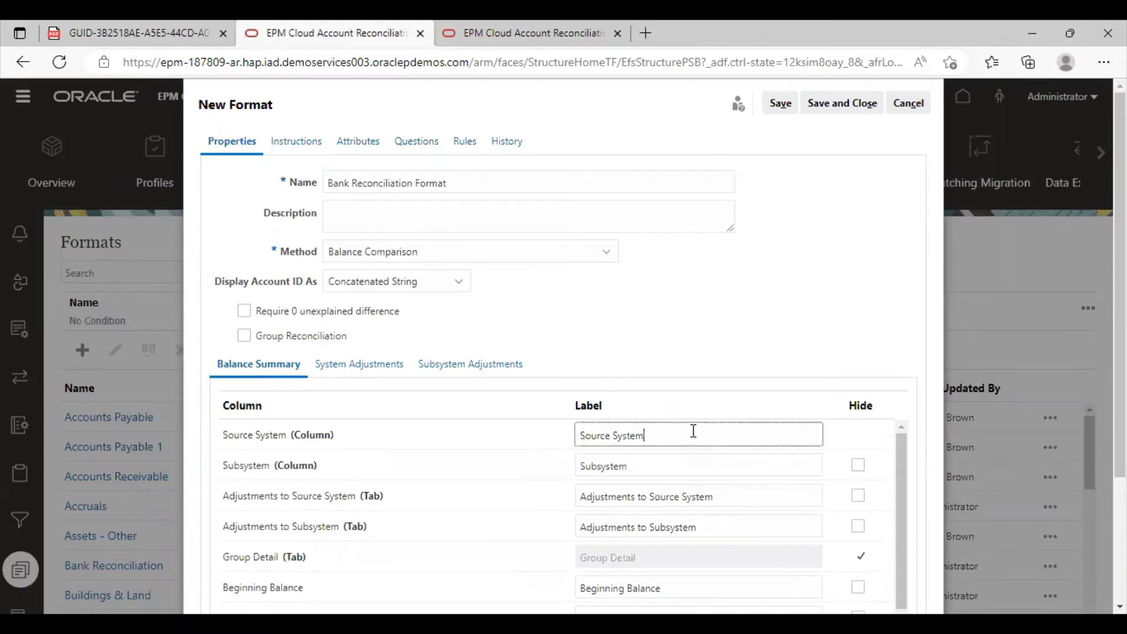
pyautogui.press('BackSpace')
pyautogui.press('BackSpace')
pyautogui.press('BackSpace')
pyautogui.press('BackSpace')
pyautogui.press('BackSpace')
pyautogui.press('BackSpace')
pyautogui.press('BackSpace')
pyautogui.press('BackSpace')
pyautogui.press('BackSpace')
pyautogui.press('BackSpace')
pyautogui.press('BackSpace')
pyautogui.press('BackSpace')
pyautogui.click(686, 464)
pyautogui.press('BackSpace')
pyautogui.press('BackSpace')
pyautogui.press('BackSpace')
pyautogui.press('BackSpace')
pyautogui.press('BackSpace')
pyautogui.press('BackSpace')
pyautogui.press('BackSpace')
pyautogui.press('BackSpace')
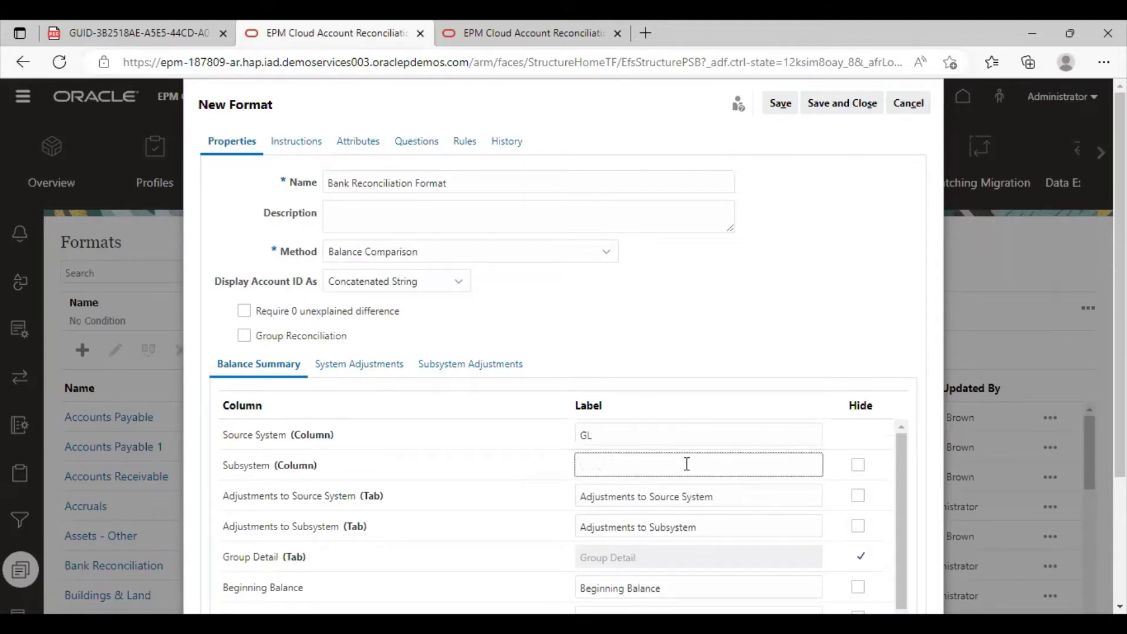
pyautogui.write('Ban')
pyautogui.click(719, 494)
pyautogui.press('BackSpace')
pyautogui.press('BackSpace')
pyautogui.press('BackSpace')
pyautogui.press('BackSpace')
pyautogui.press('BackSpace')
pyautogui.press('BackSpace')
pyautogui.press('BackSpace')
pyautogui.press('BackSpace')
pyautogui.press('BackSpace')
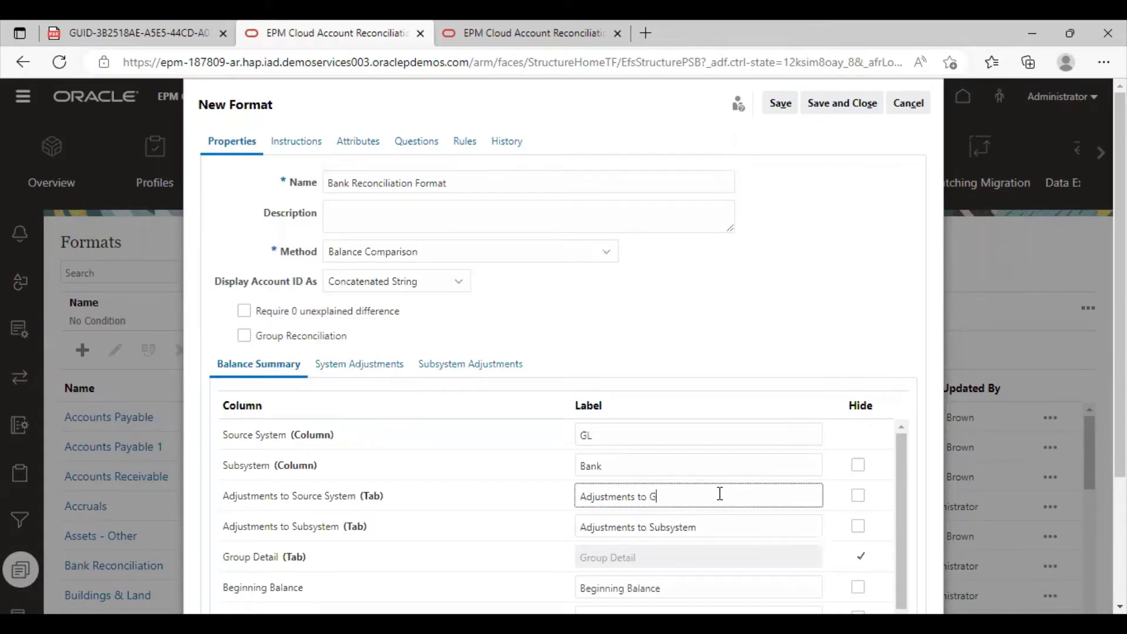
pyautogui.click(724, 529)
pyautogui.press('BackSpace')
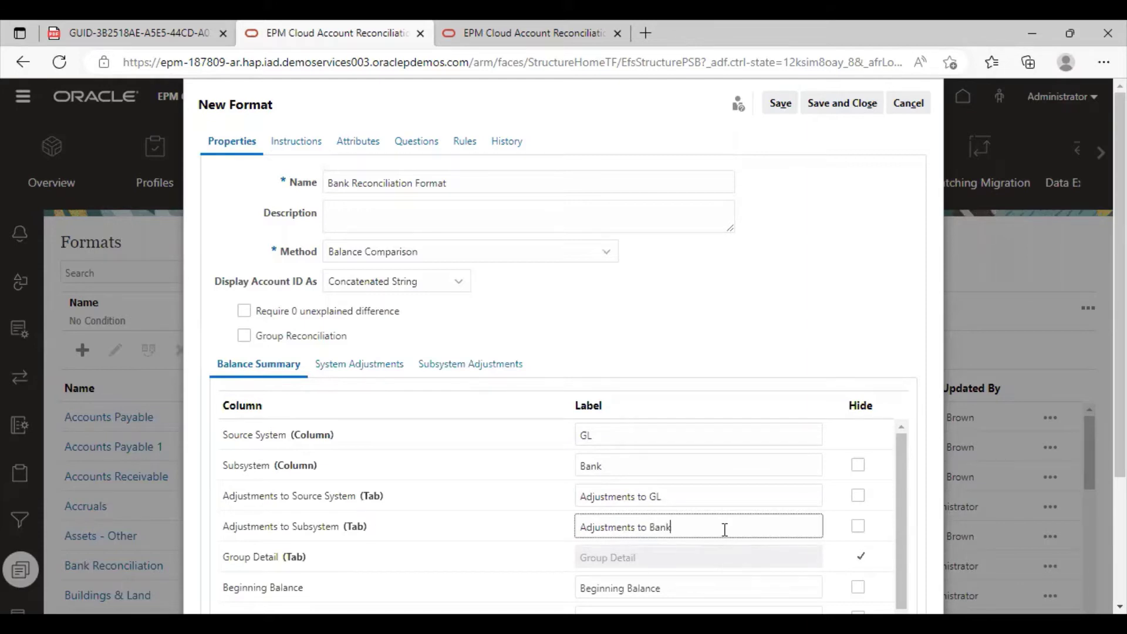
# Hide the Beginning Balance and Net Activity rows of the Balance Summary.
pyautogui.scroll(-1, 765, 516)
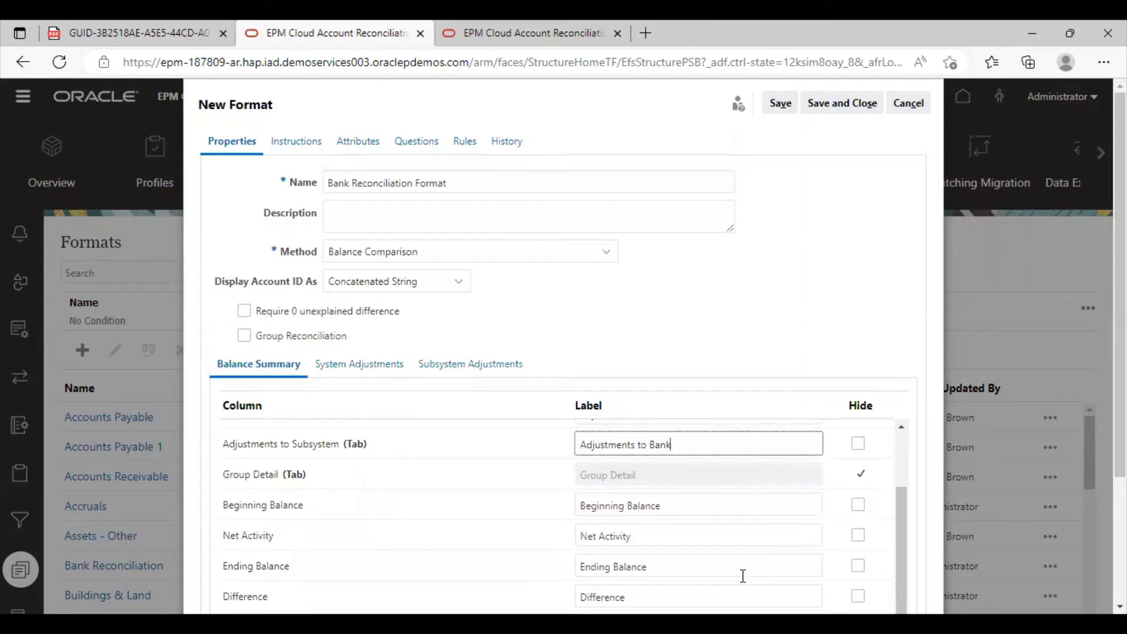
pyautogui.click(860, 506)
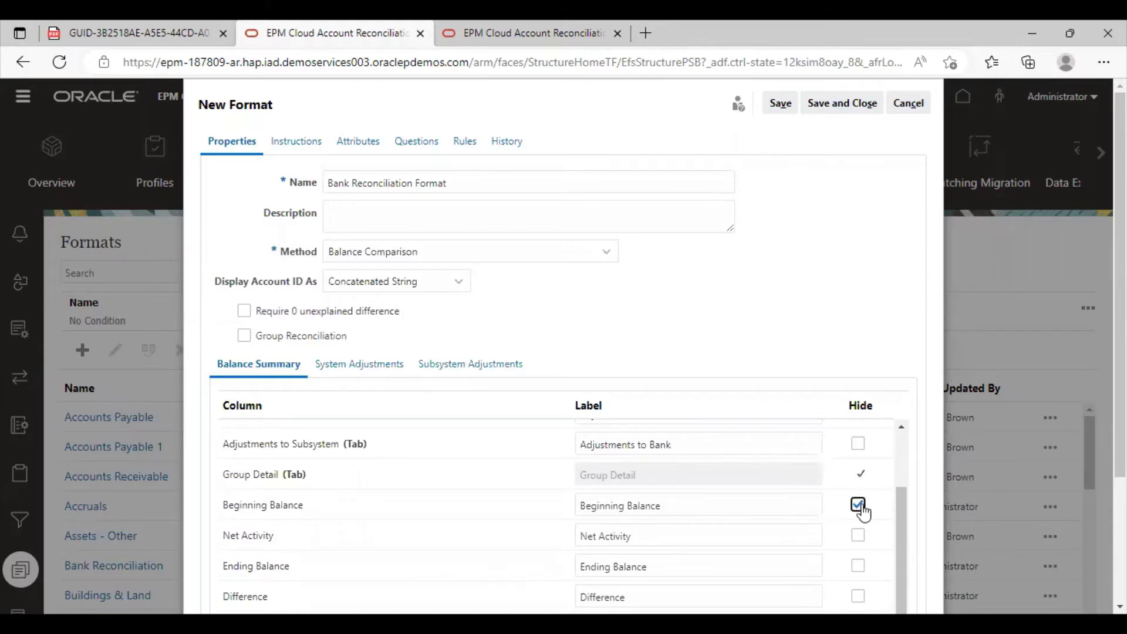
pyautogui.click(859, 537)
pyautogui.scroll(-3, 787, 556)
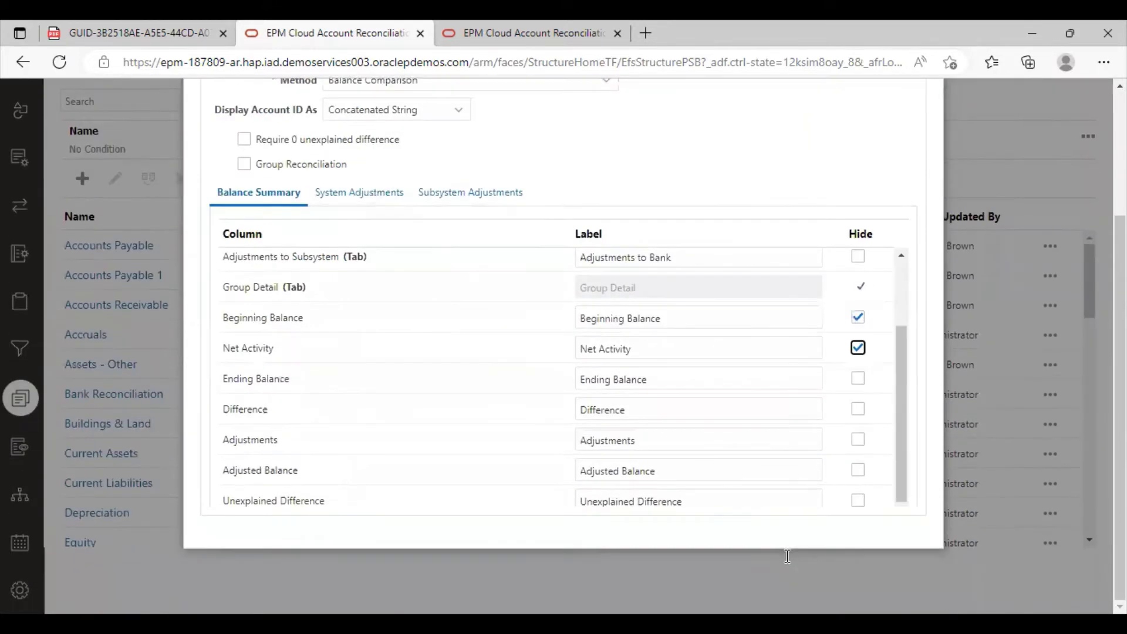
pyautogui.scroll(5, 775, 411)
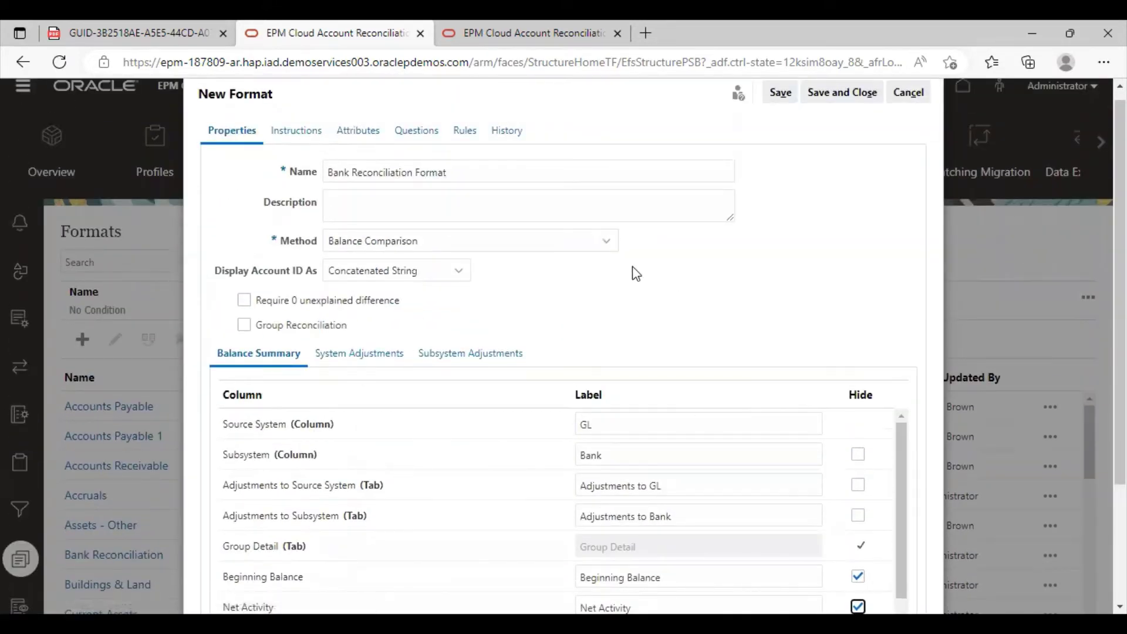
# Review the System and Subsystem Adjustments tabs, then save and close Bank Reconciliation Format.
pyautogui.click(361, 355)
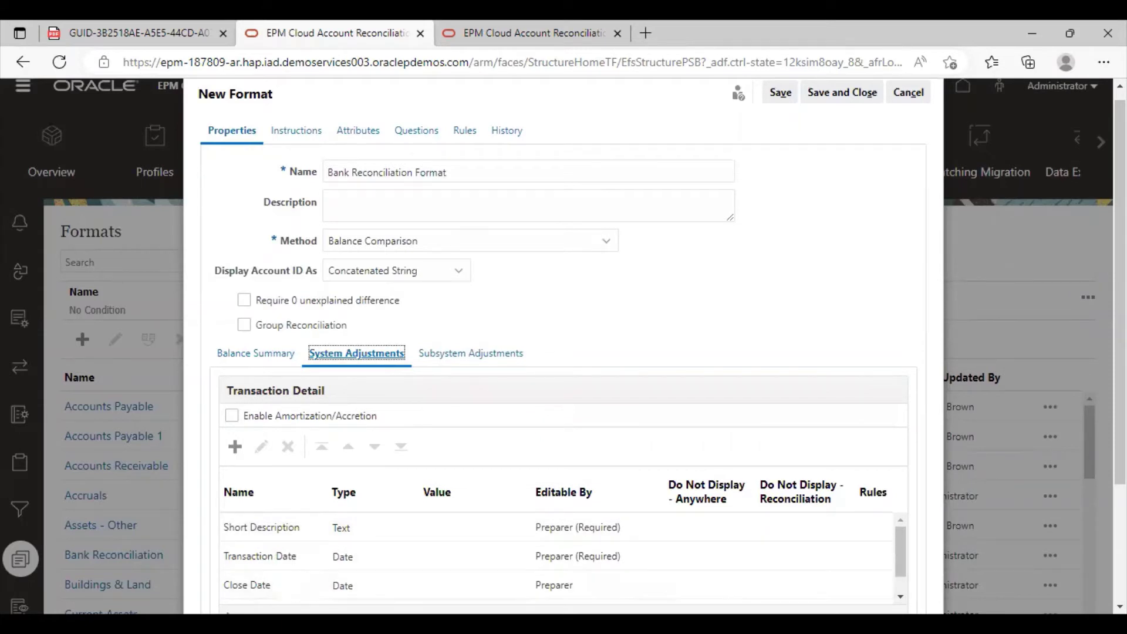
pyautogui.scroll(-1, 900, 587)
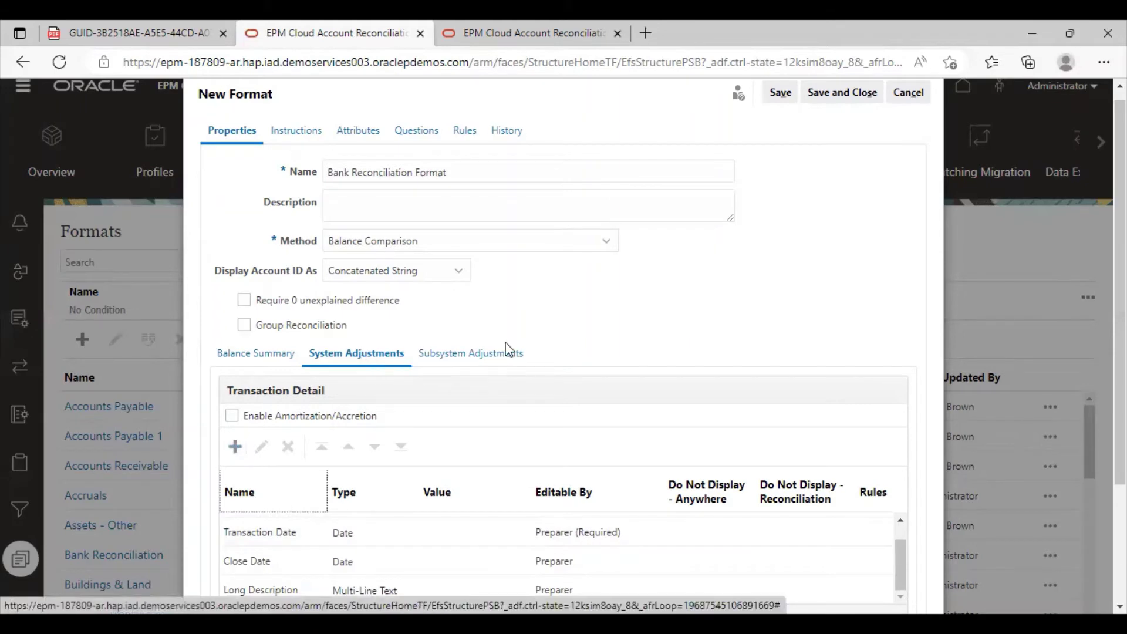
pyautogui.click(511, 357)
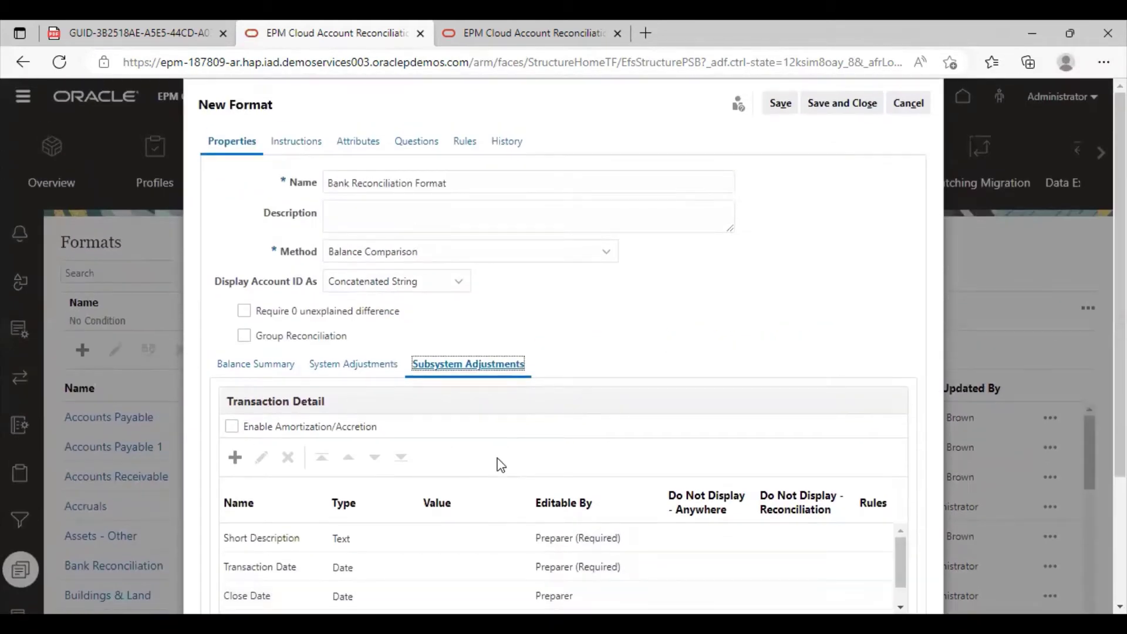
pyautogui.click(845, 109)
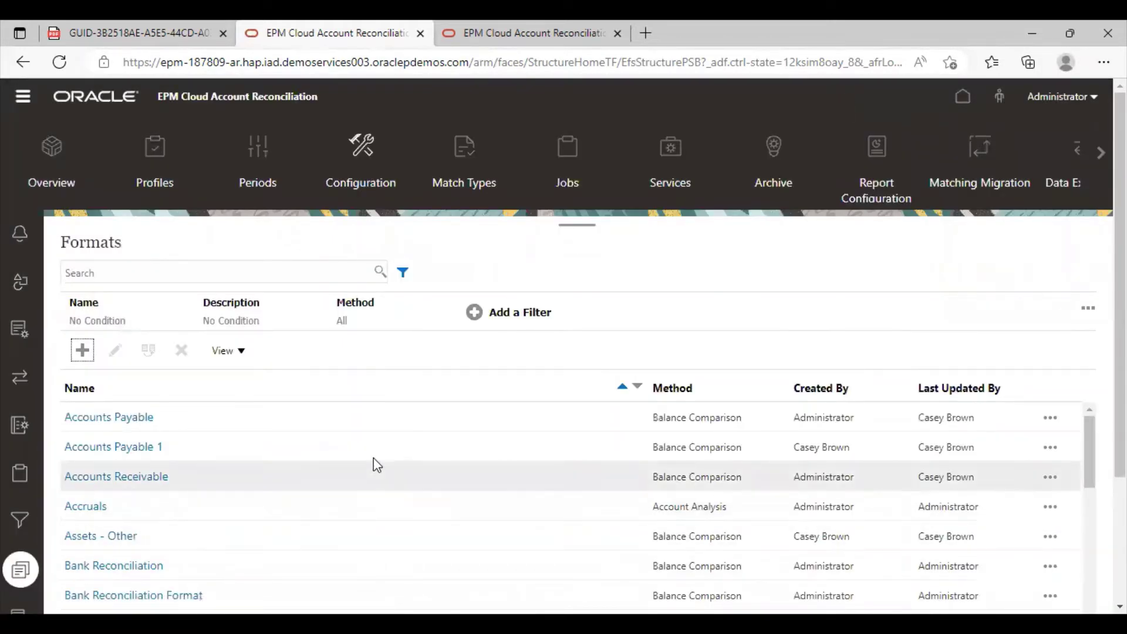
# Create a new account profile with Account ID 202-CBBK named CASH AND BANK RECO.
pyautogui.click(152, 177)
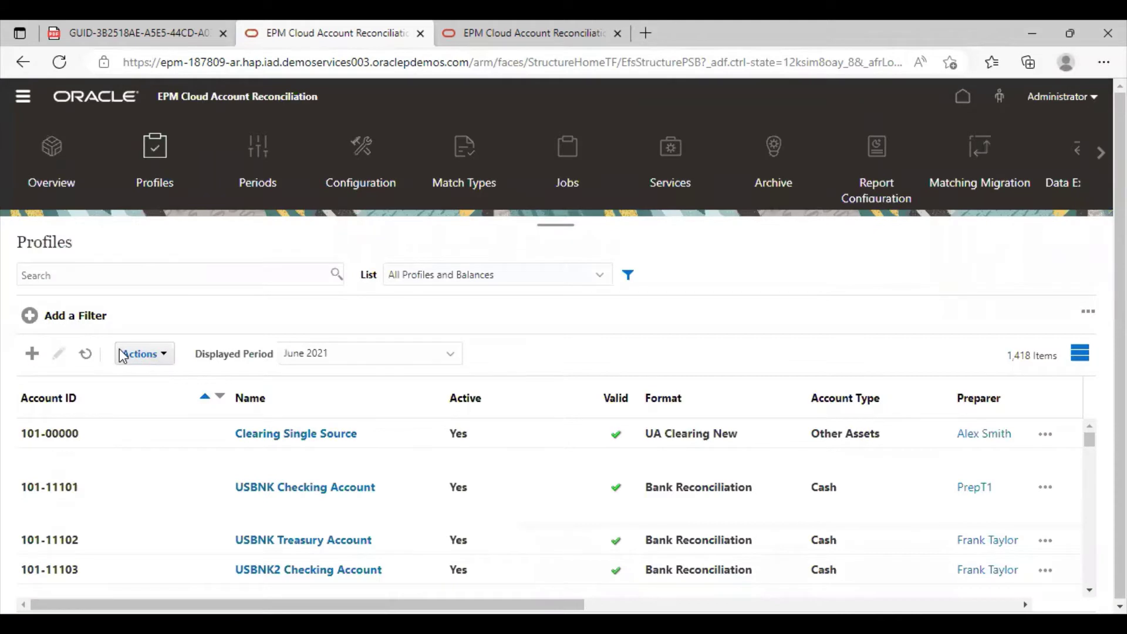
pyautogui.click(31, 355)
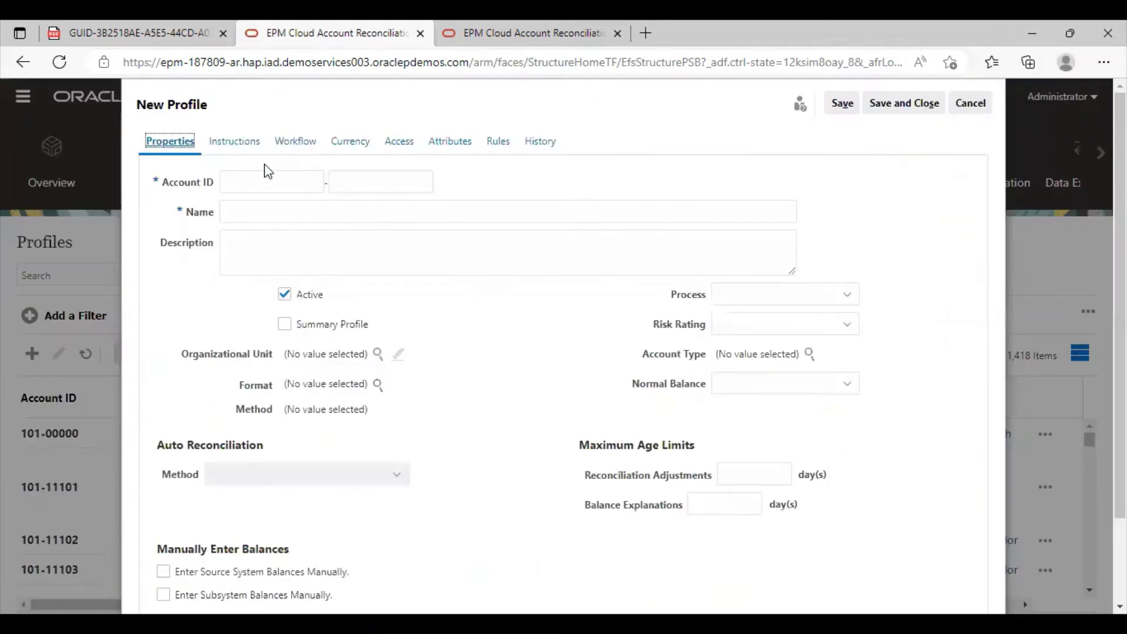
pyautogui.click(267, 177)
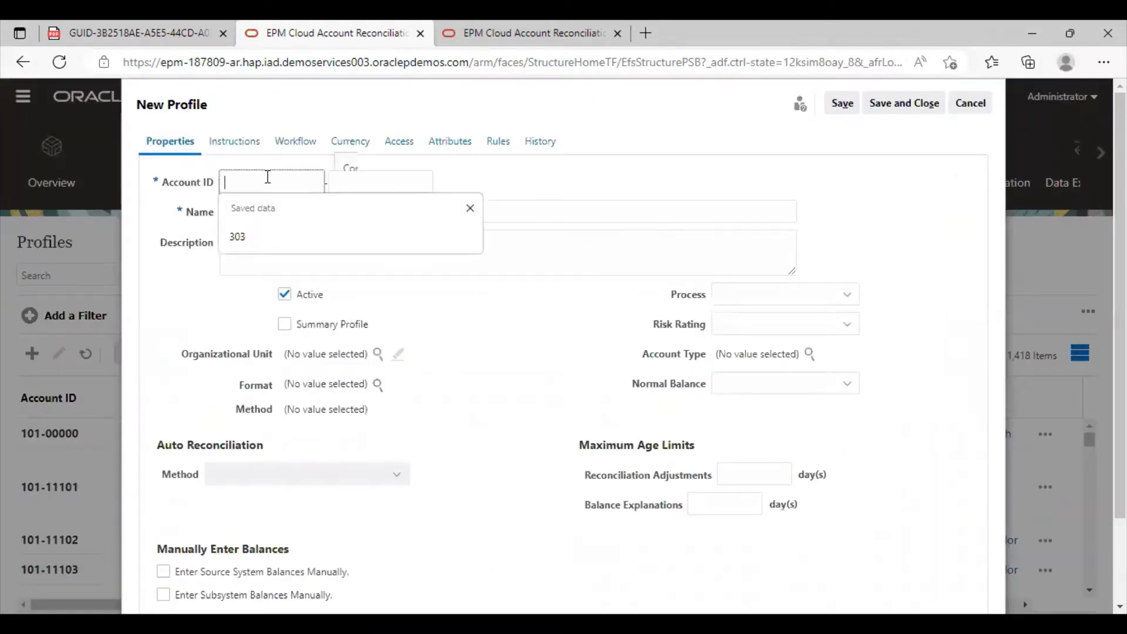
pyautogui.write('202')
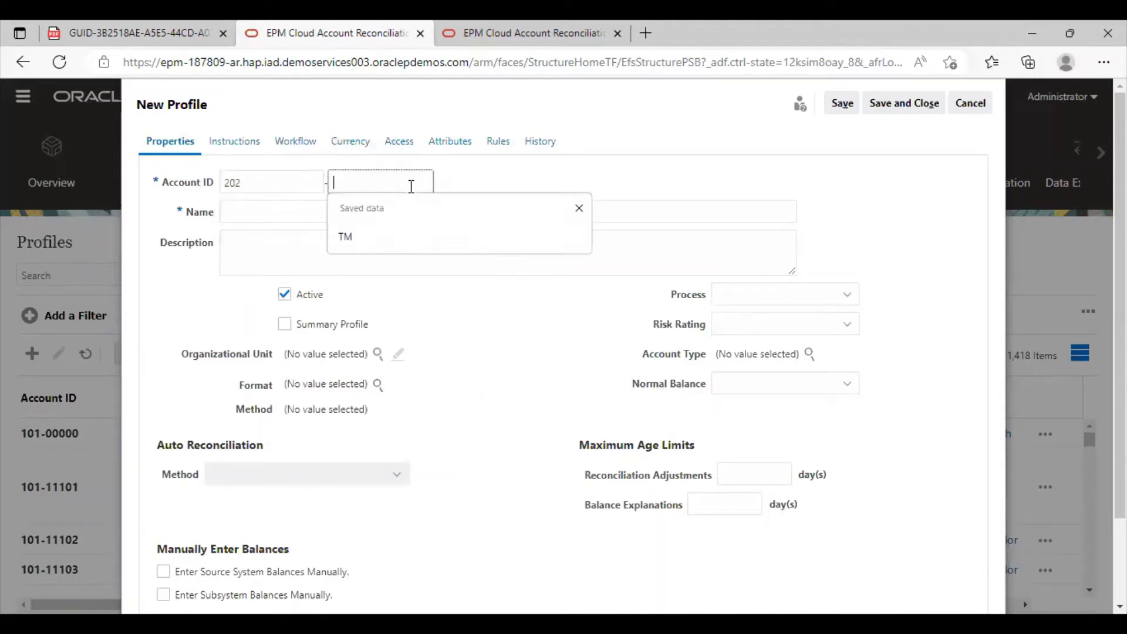
pyautogui.click(412, 183)
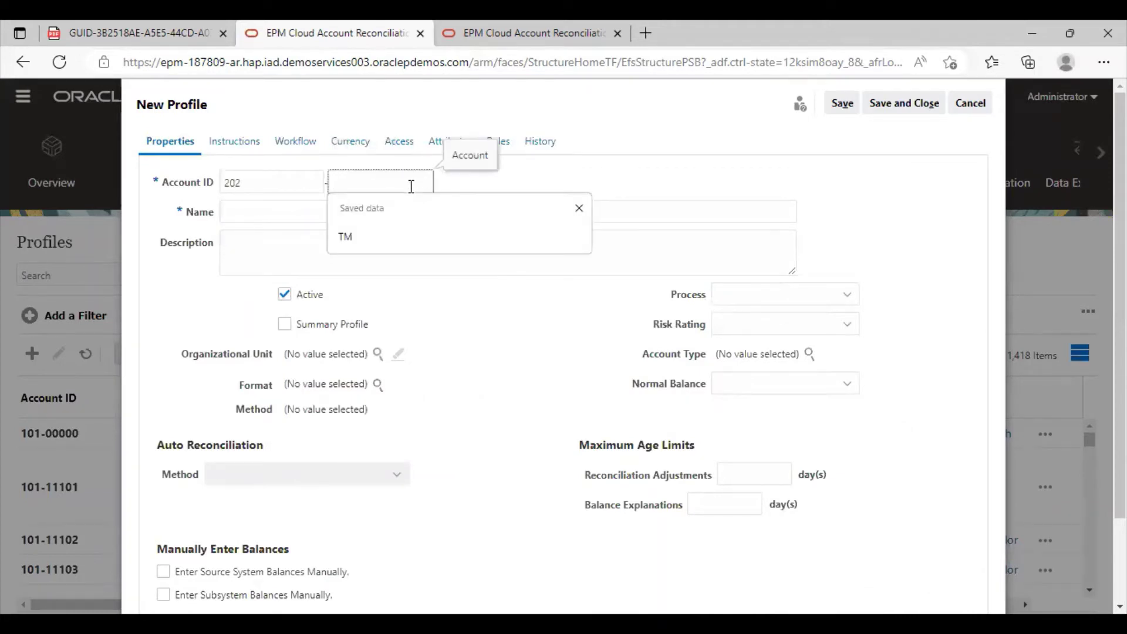
pyautogui.write('CBBK')
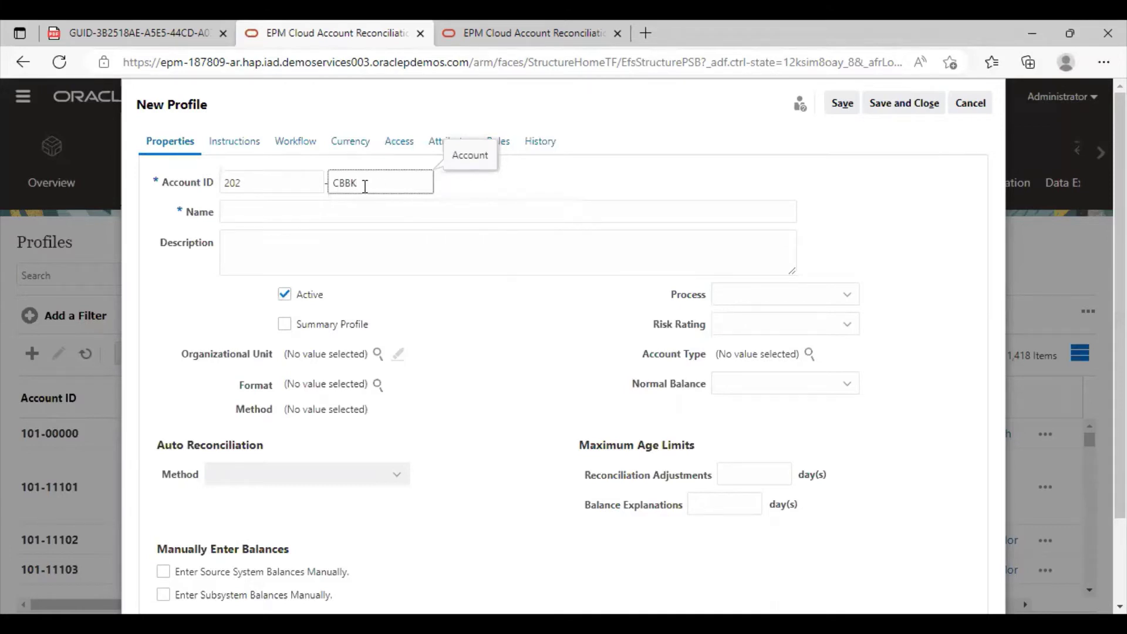
pyautogui.click(343, 212)
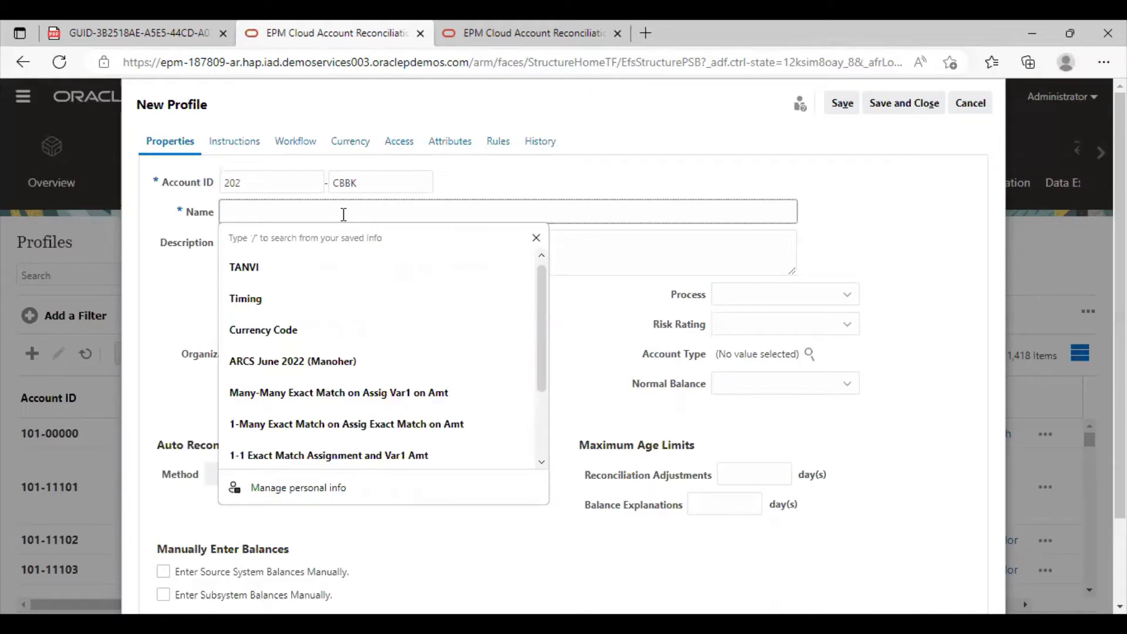
pyautogui.write('CASH AND ')
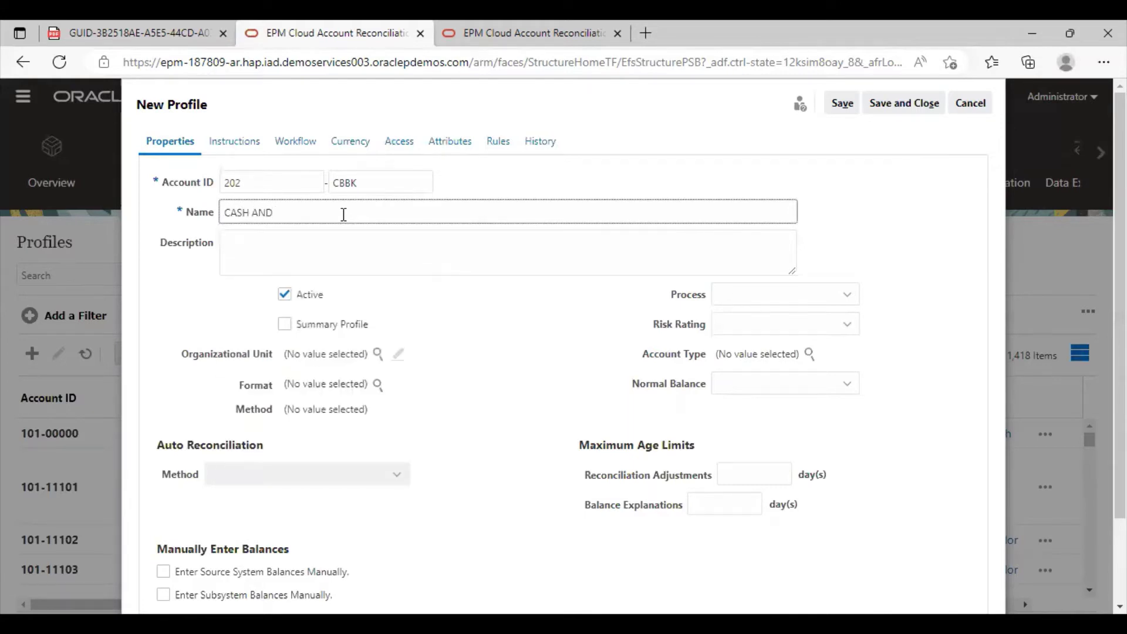
pyautogui.write('BANK RECO')
# Set the profile's Process to Balance Sheet and Risk Rating to Medium.
pyautogui.click(789, 305)
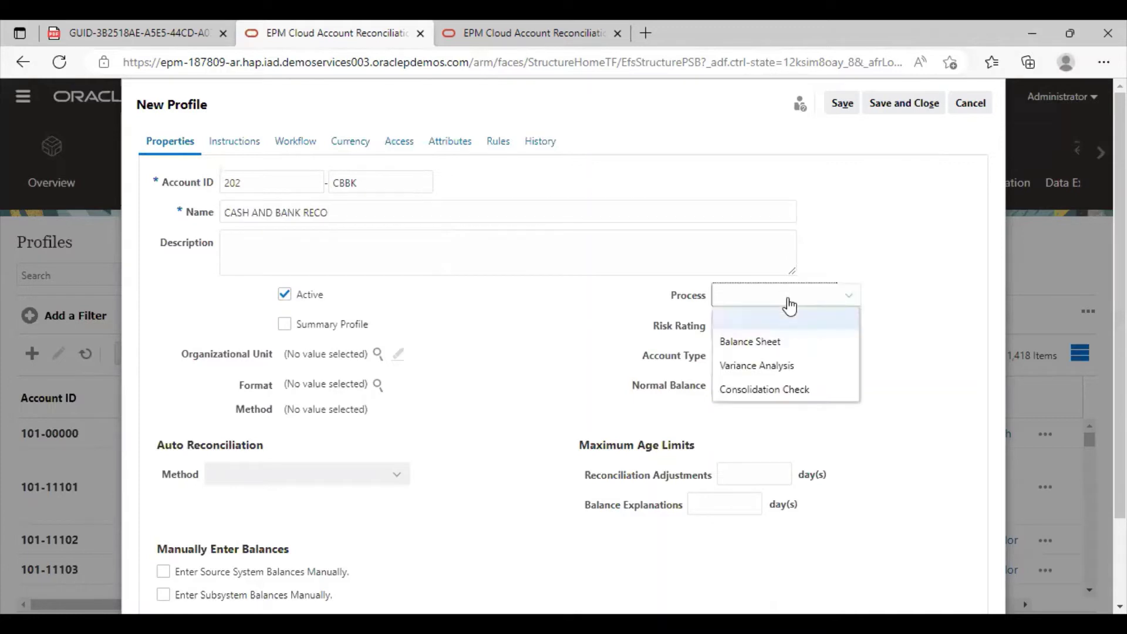
pyautogui.click(772, 343)
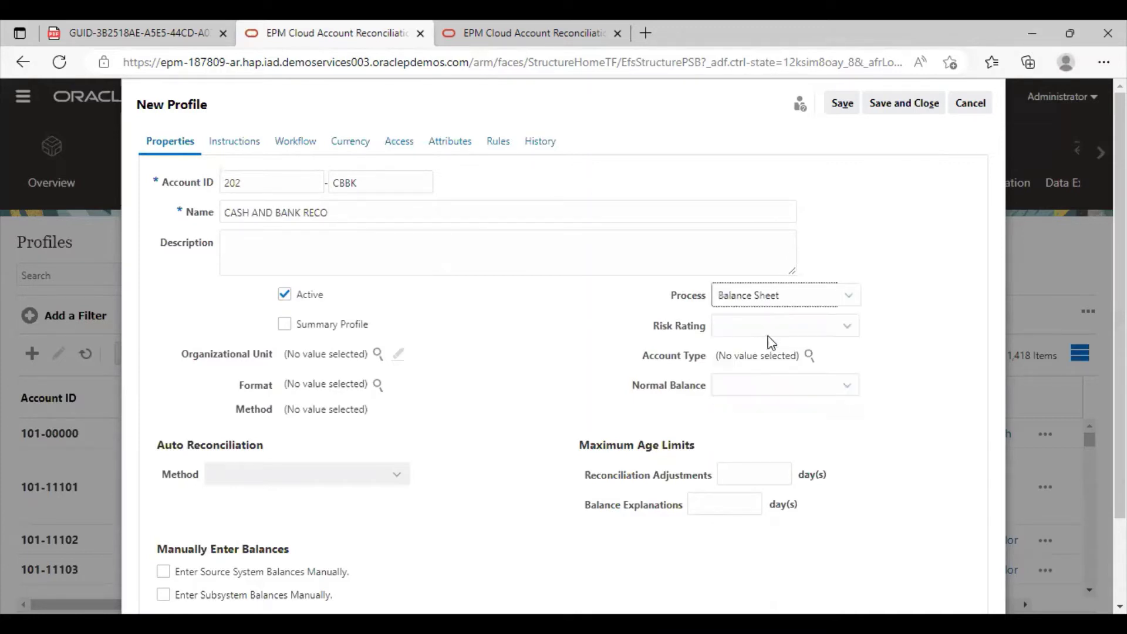
pyautogui.click(785, 330)
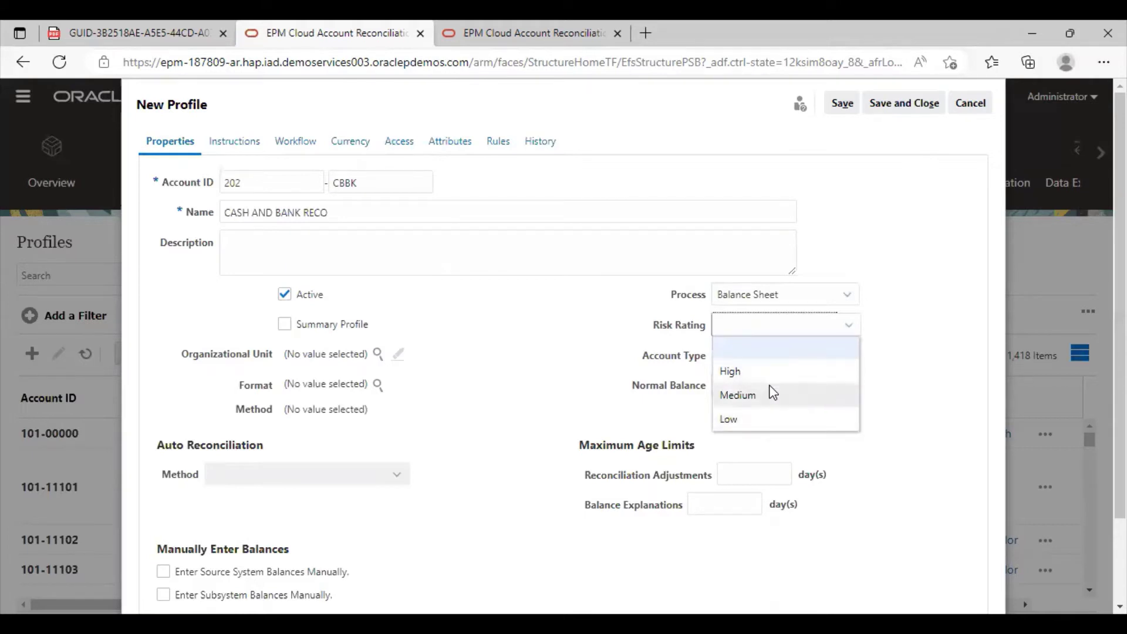
pyautogui.click(774, 405)
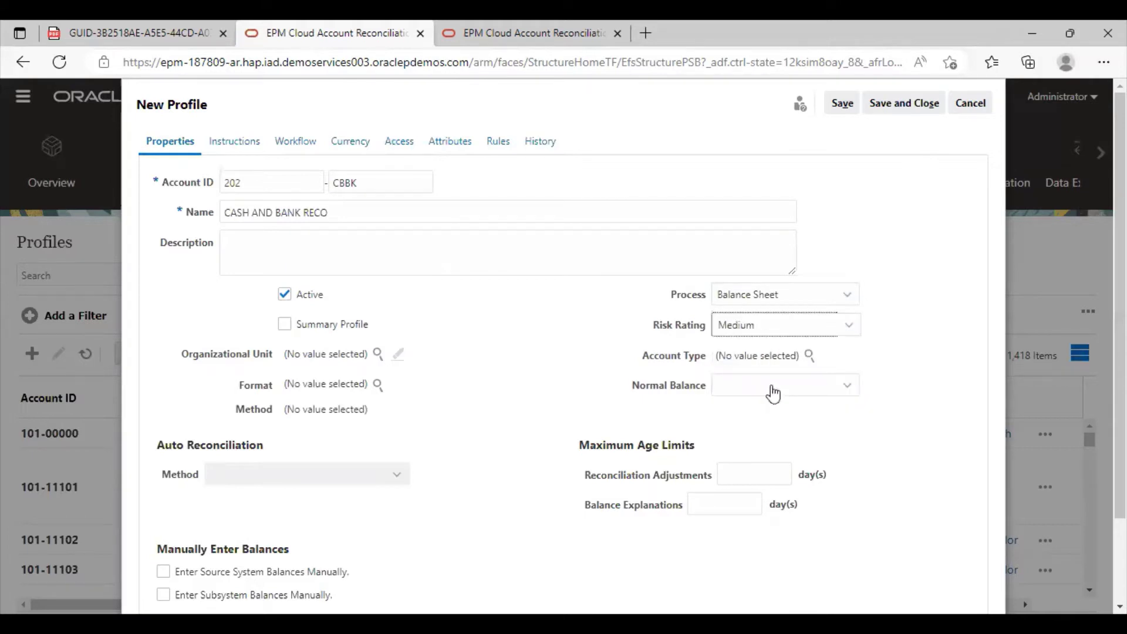
# Set Account Type to Assets > Cash and Normal Balance to Debit.
pyautogui.click(810, 355)
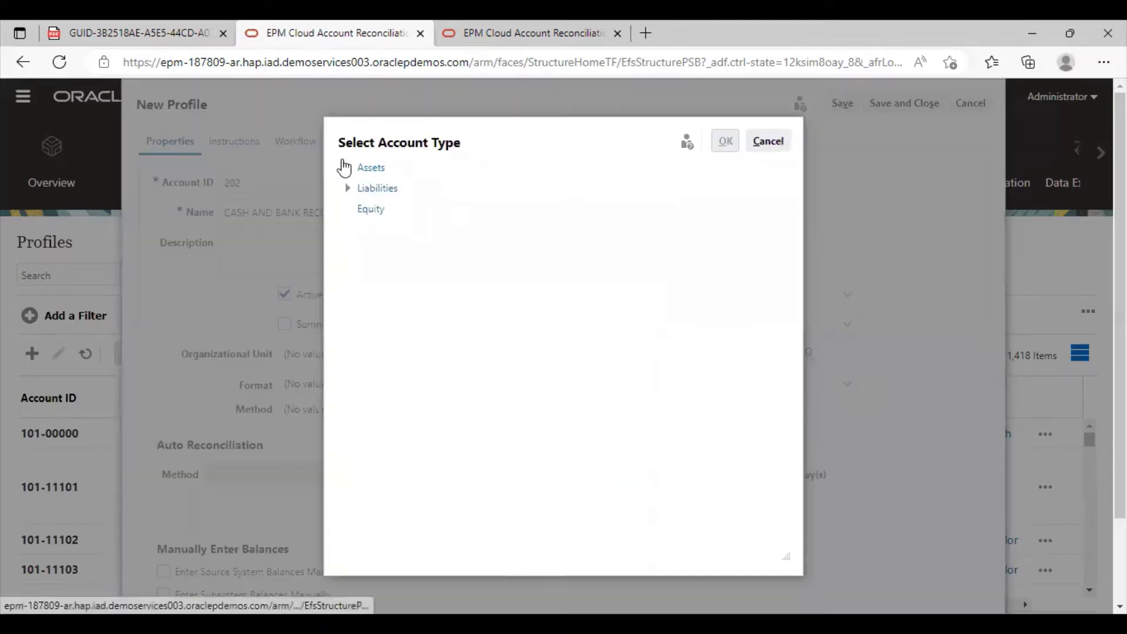
pyautogui.click(347, 167)
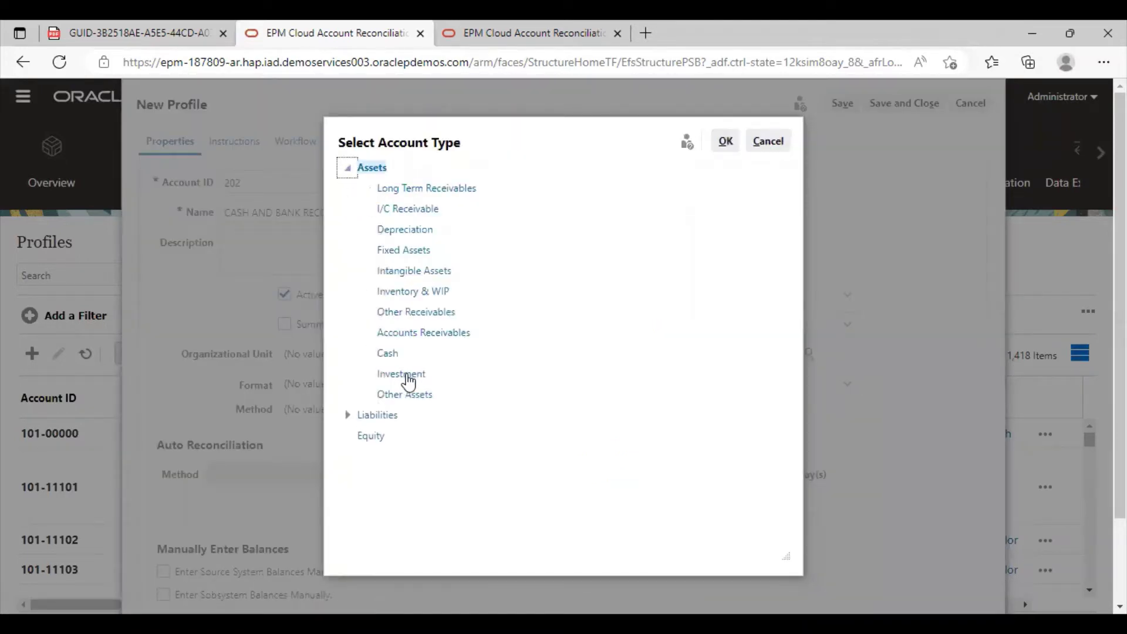
pyautogui.click(387, 353)
pyautogui.click(739, 141)
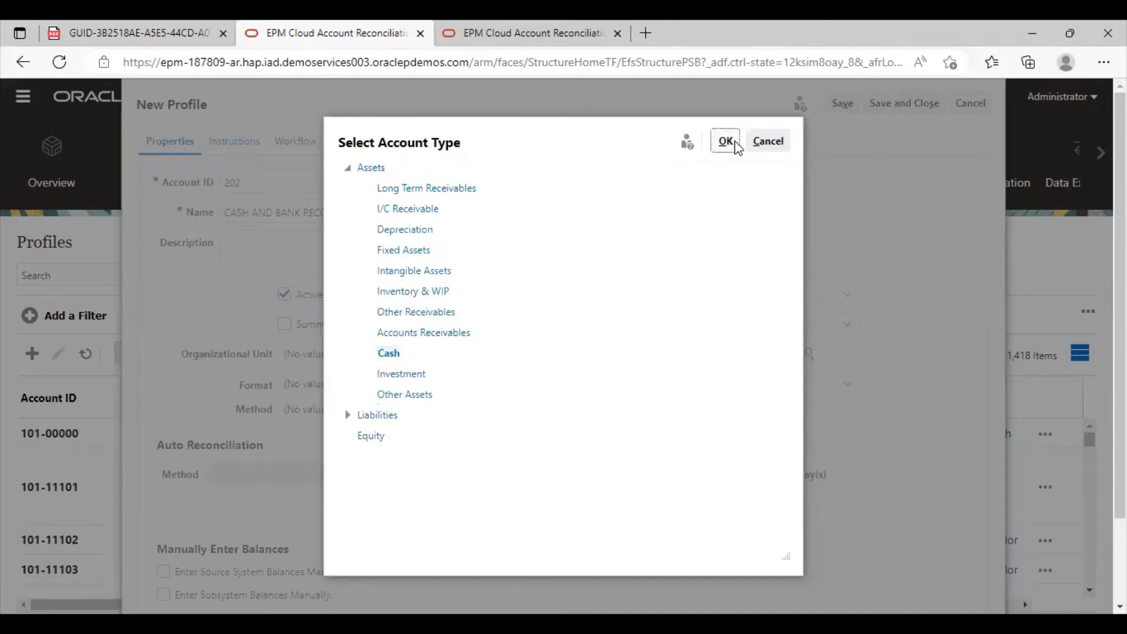
pyautogui.click(753, 384)
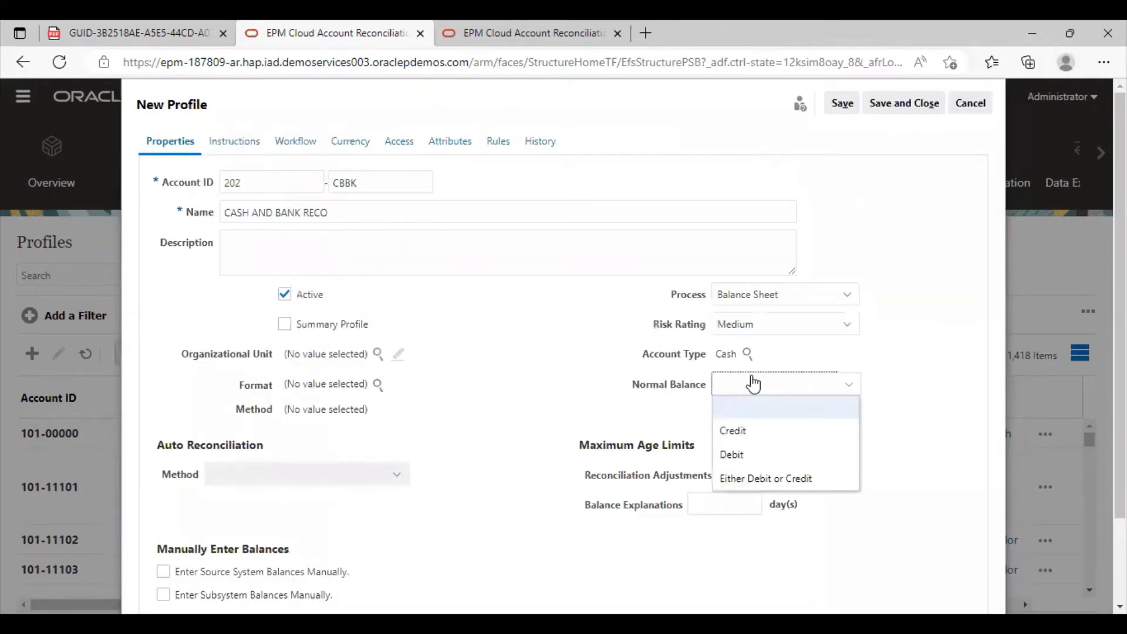
pyautogui.click(747, 457)
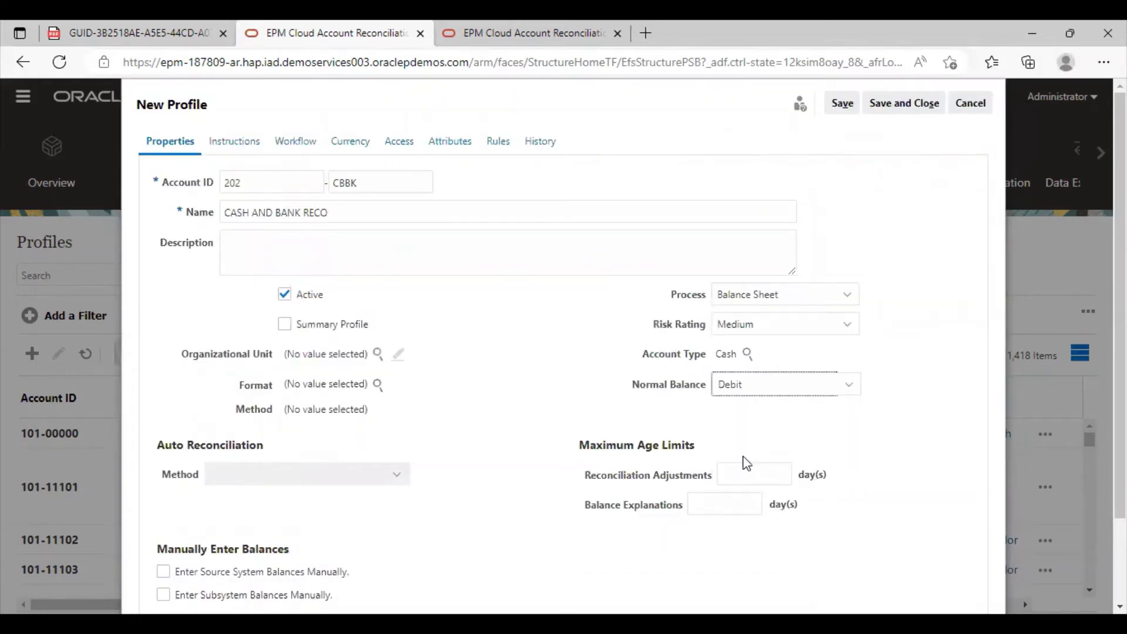
pyautogui.click(378, 353)
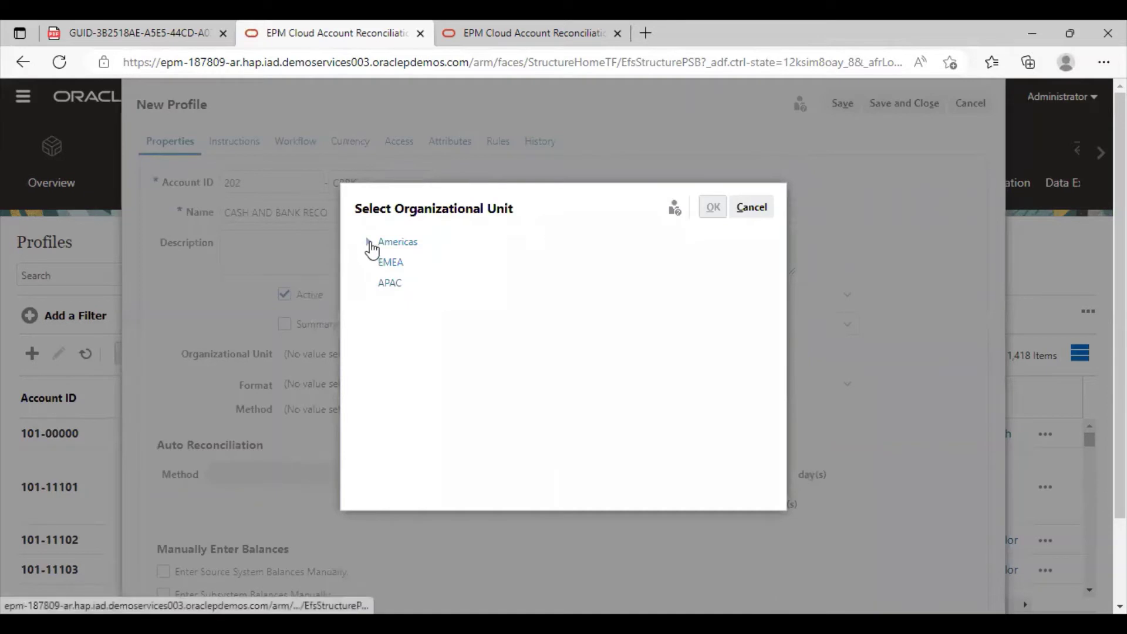
# Assign organizational unit Americas > North America and the Bank Reconciliation Format.
pyautogui.click(369, 241)
pyautogui.click(412, 262)
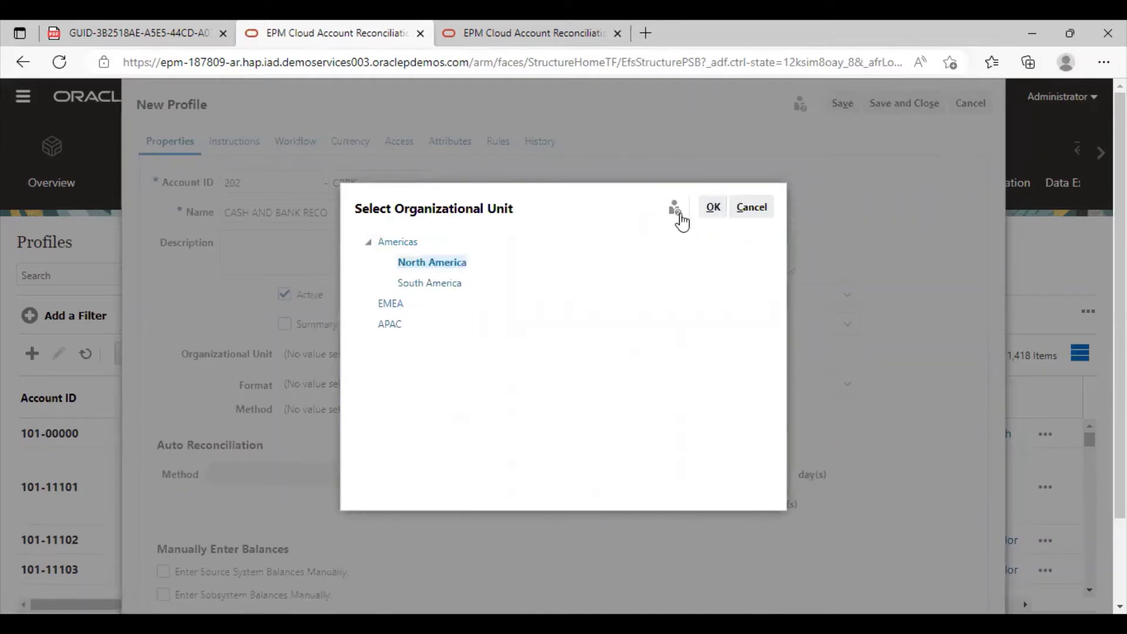
pyautogui.click(702, 205)
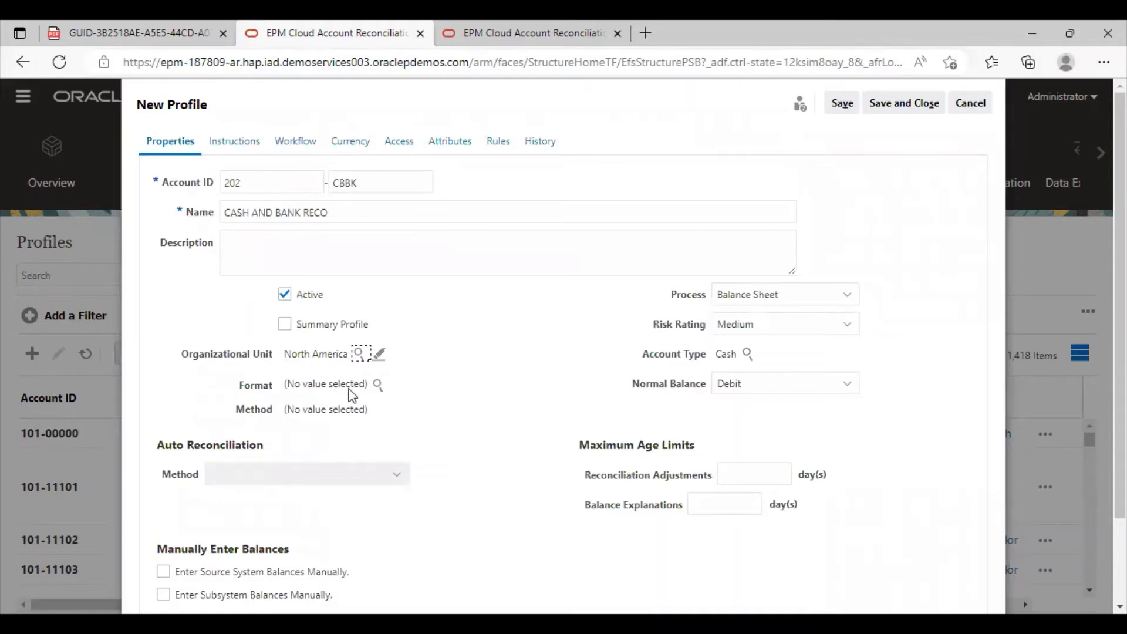
pyautogui.click(377, 384)
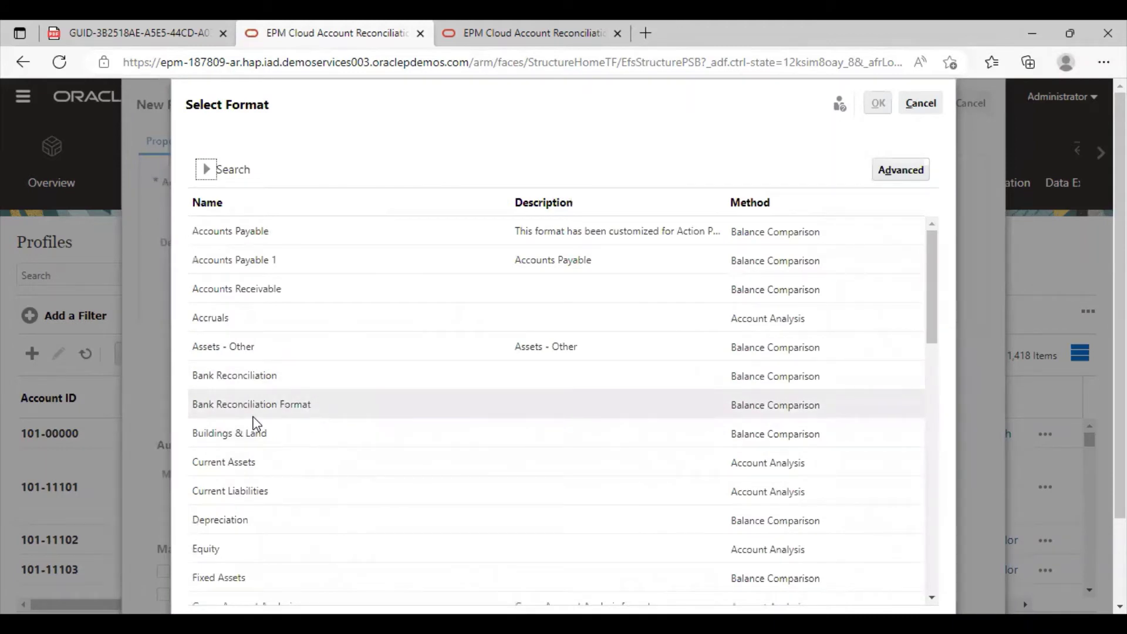
pyautogui.click(310, 404)
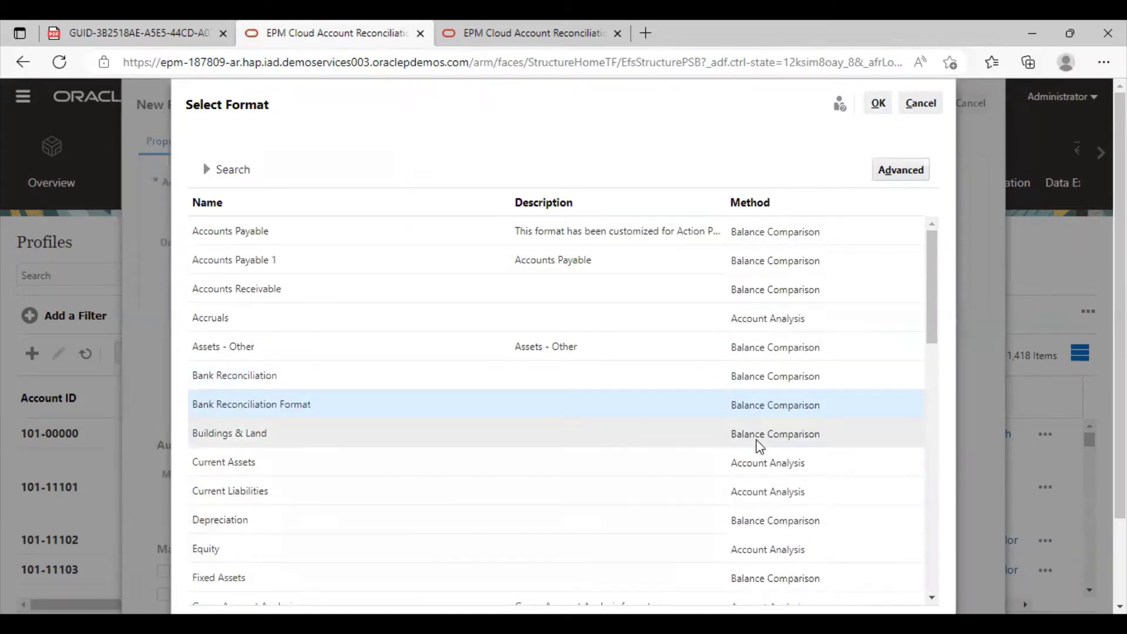
pyautogui.click(890, 103)
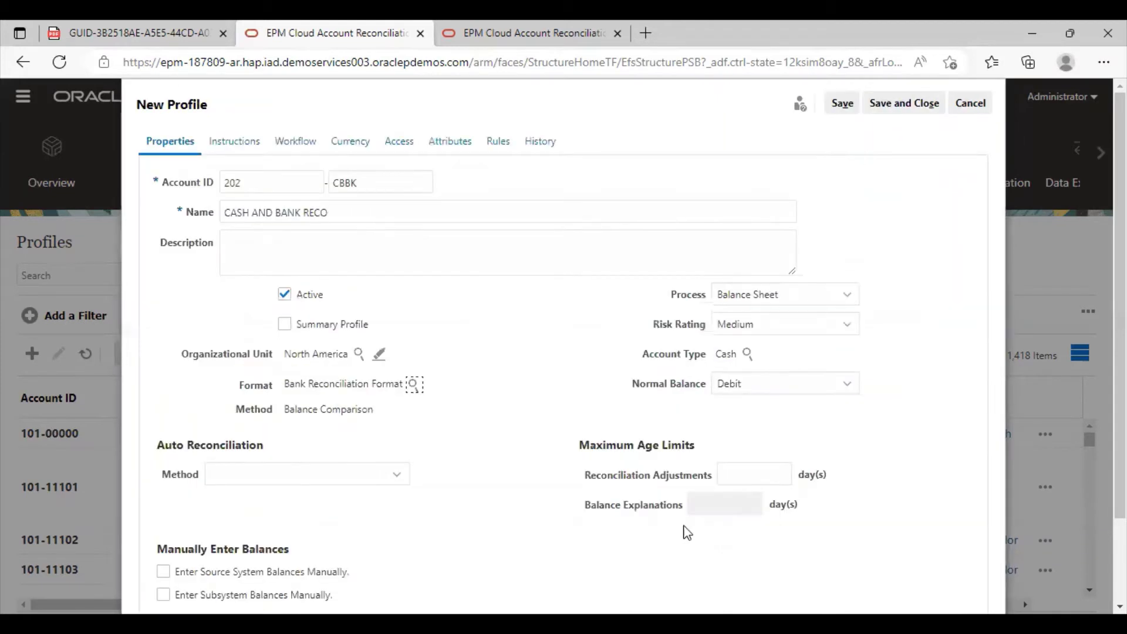
pyautogui.scroll(-2, 566, 533)
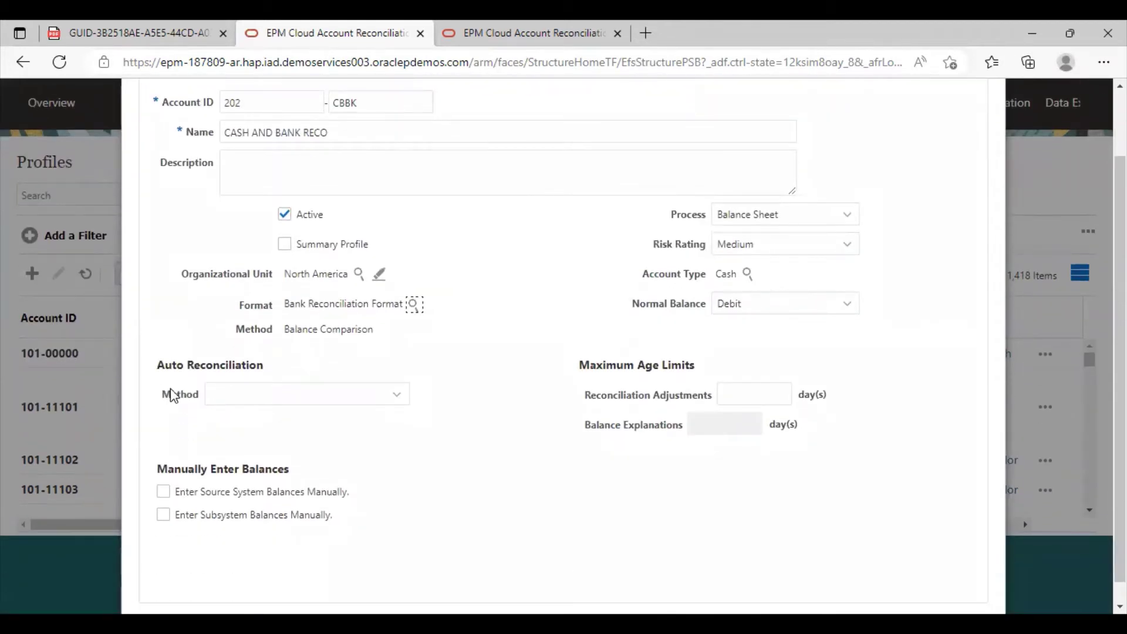
# Set auto reconciliation to Balance is zero and reconciliation adjustments maximum age to 10 days.
pyautogui.click(282, 403)
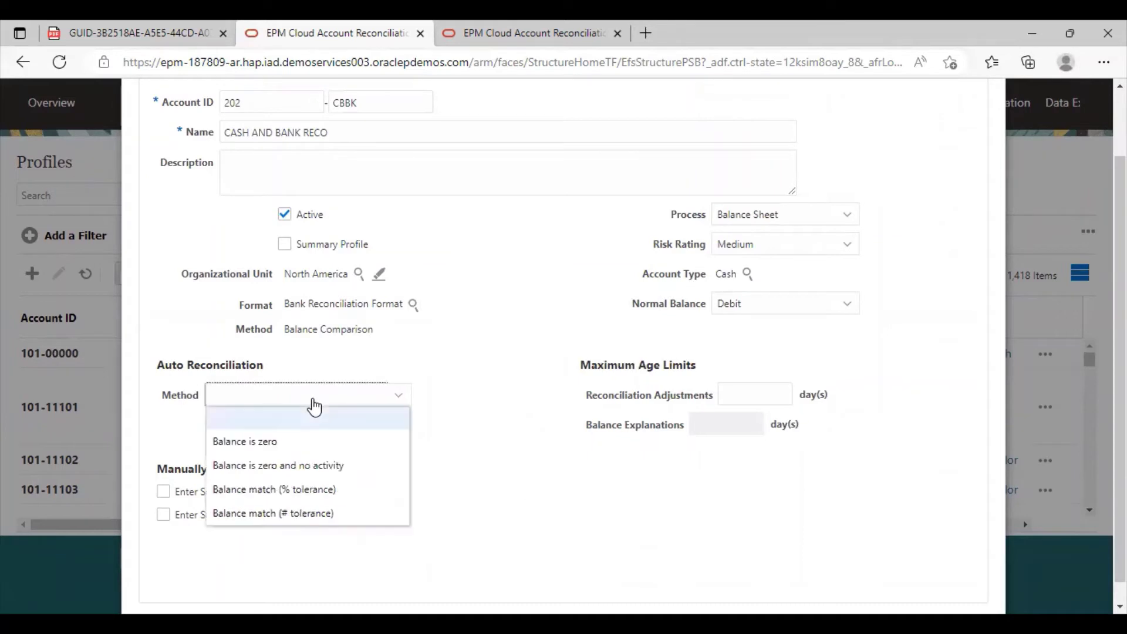
pyautogui.click(274, 446)
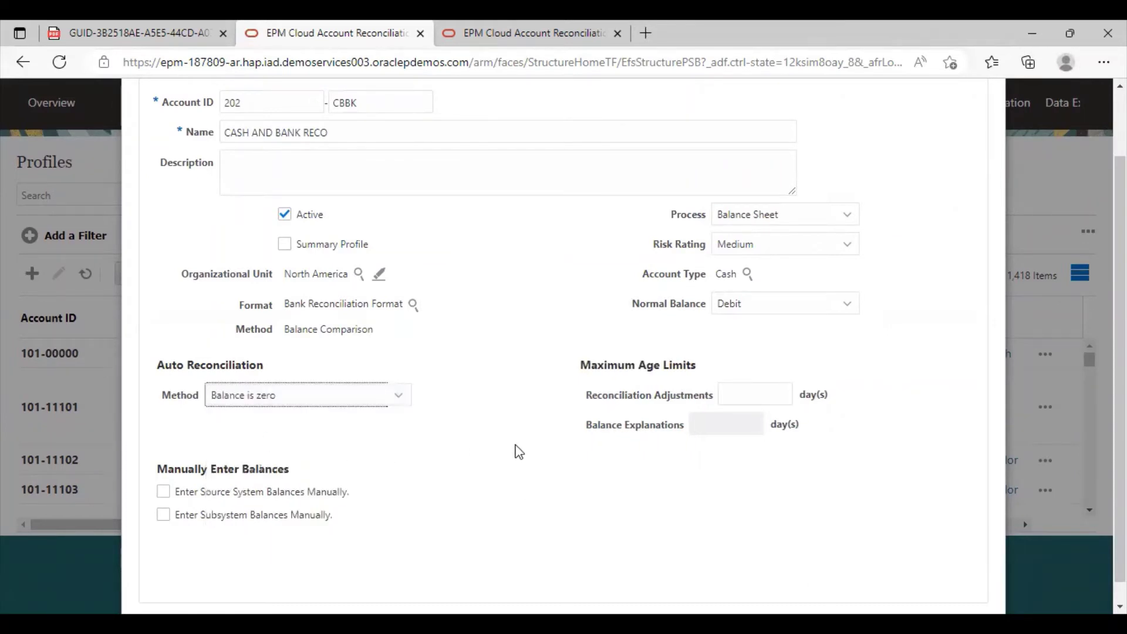
pyautogui.click(772, 389)
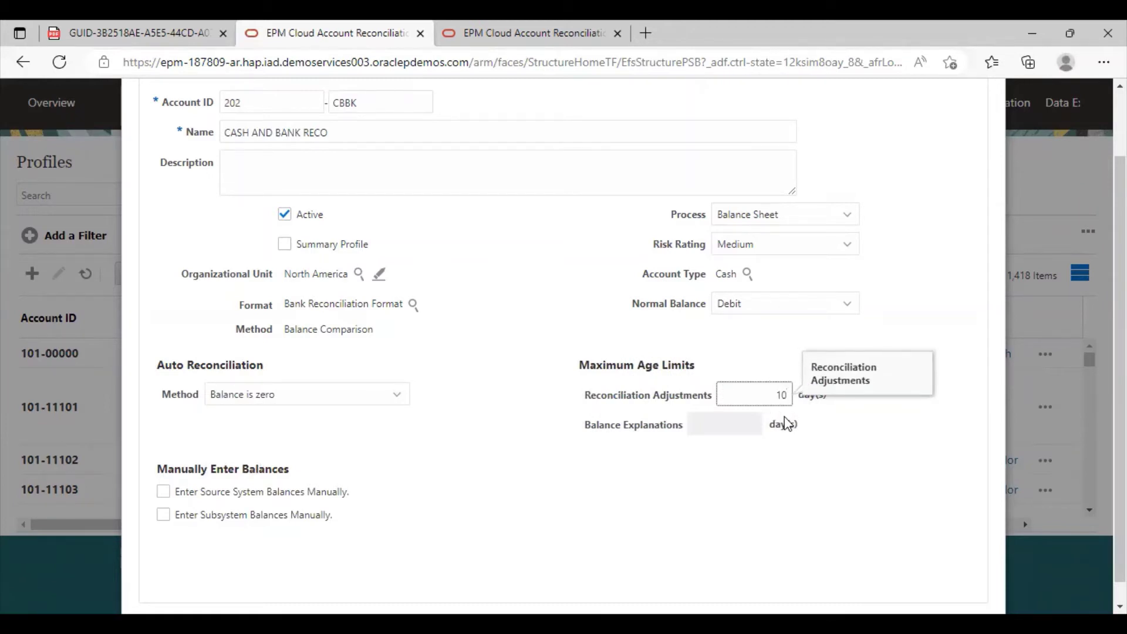
pyautogui.scroll(2, 785, 423)
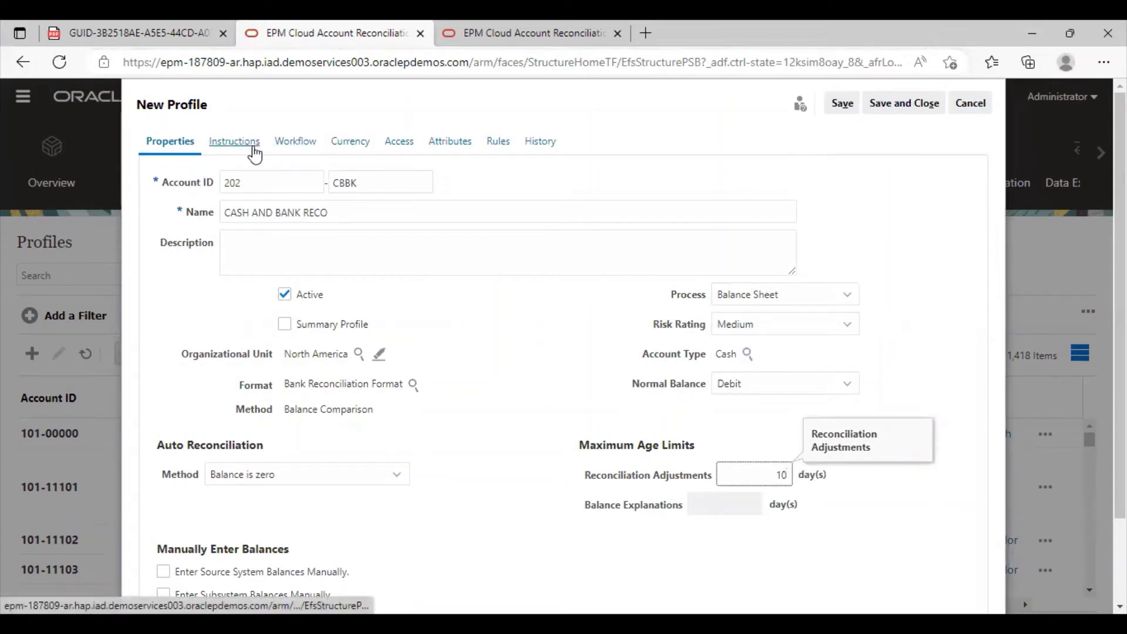
# Assign a preparer found by first name F, Monthly, start day offset 1, duration 2.
pyautogui.click(298, 144)
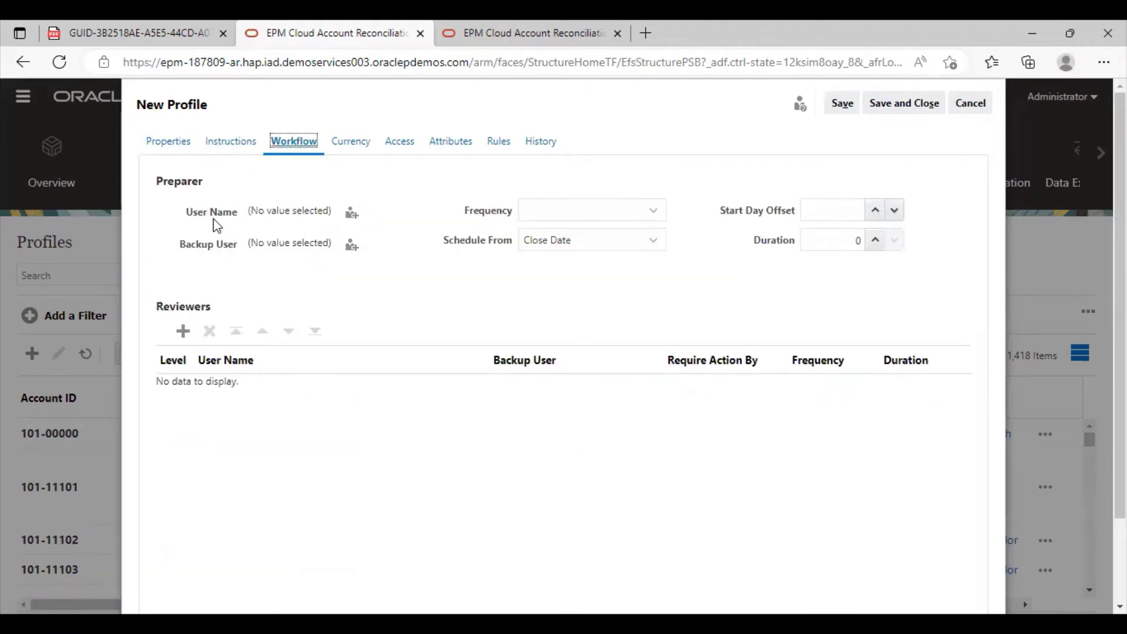
pyautogui.click(347, 214)
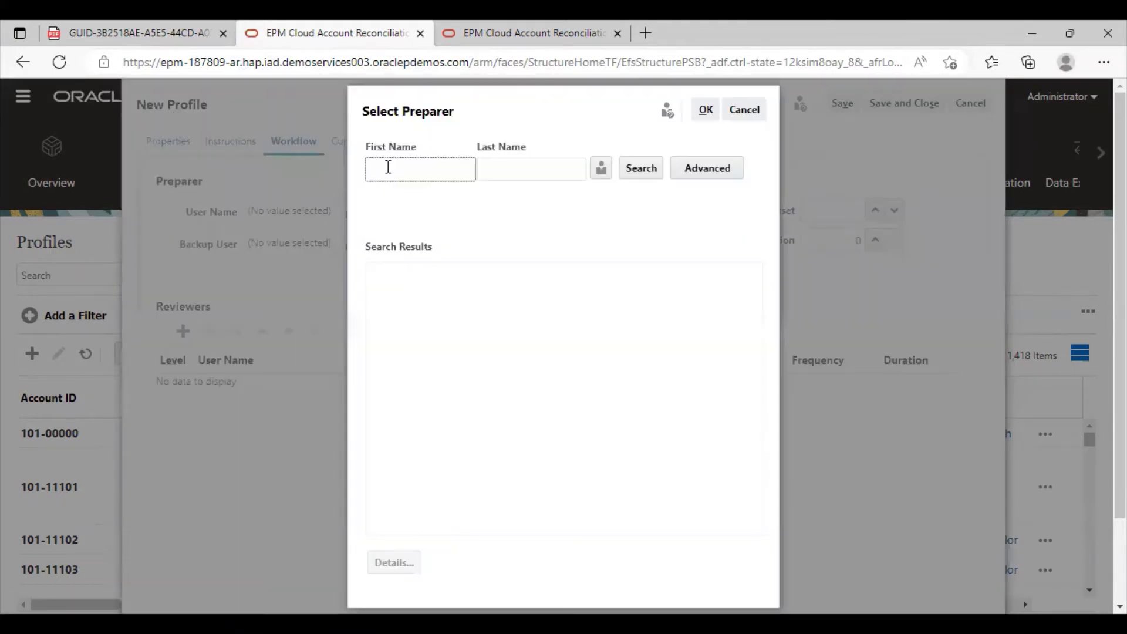
pyautogui.write('F')
pyautogui.click(641, 168)
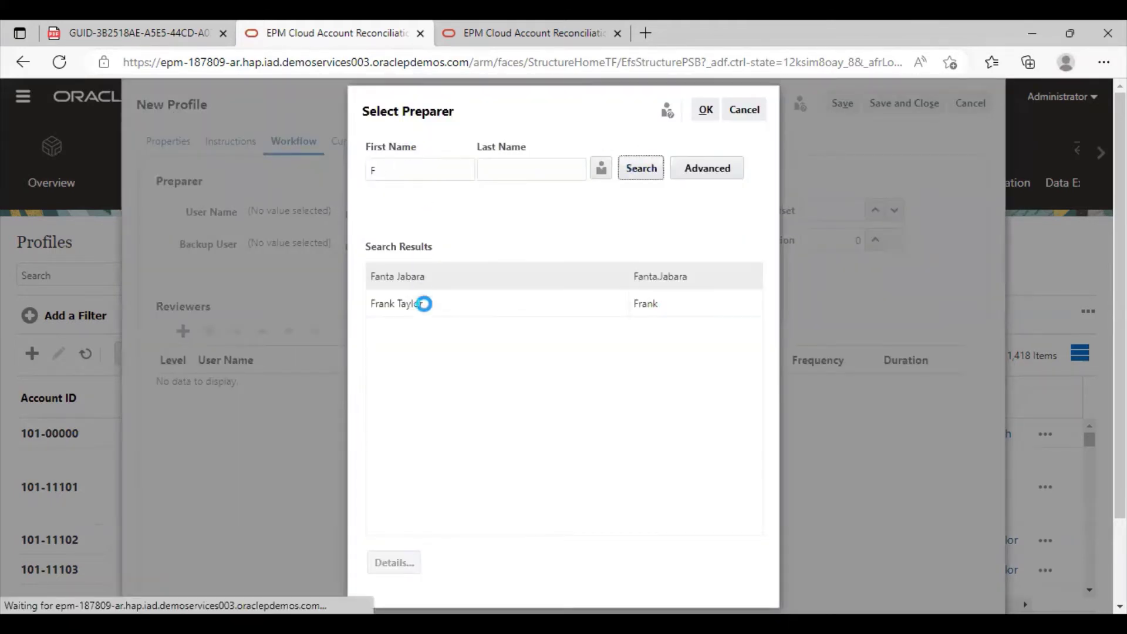
pyautogui.click(423, 303)
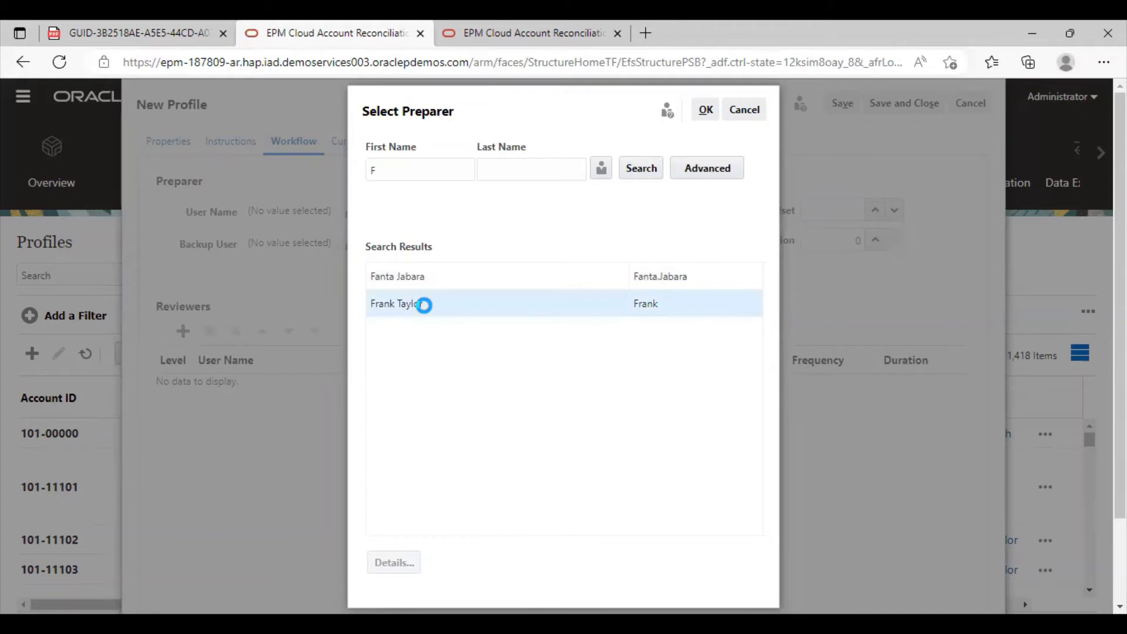
pyautogui.click(703, 110)
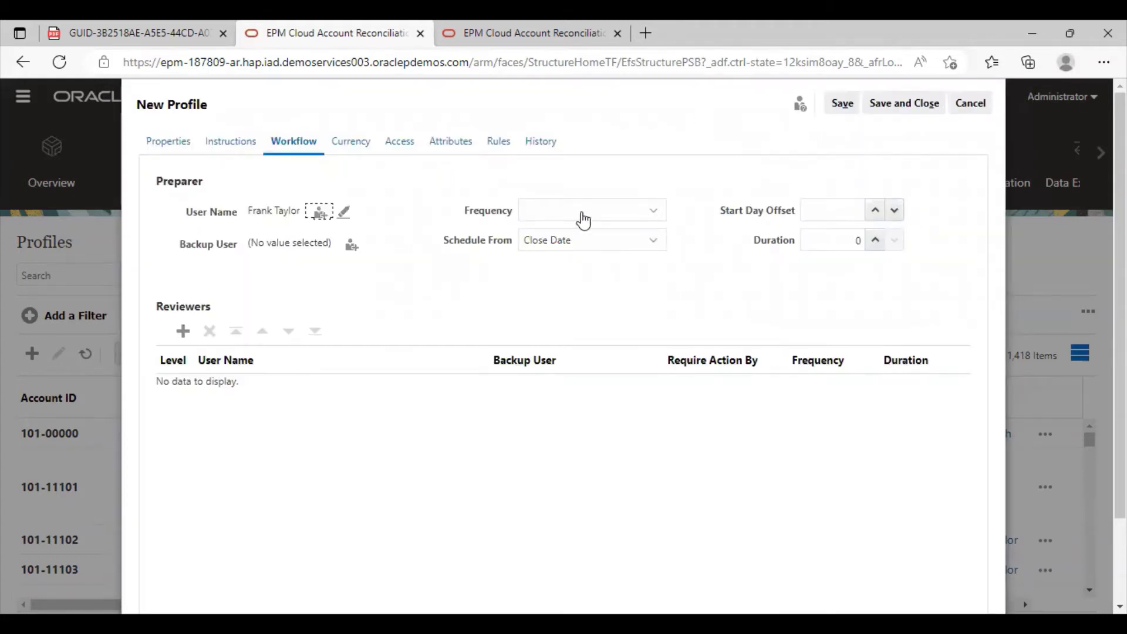
pyautogui.click(583, 220)
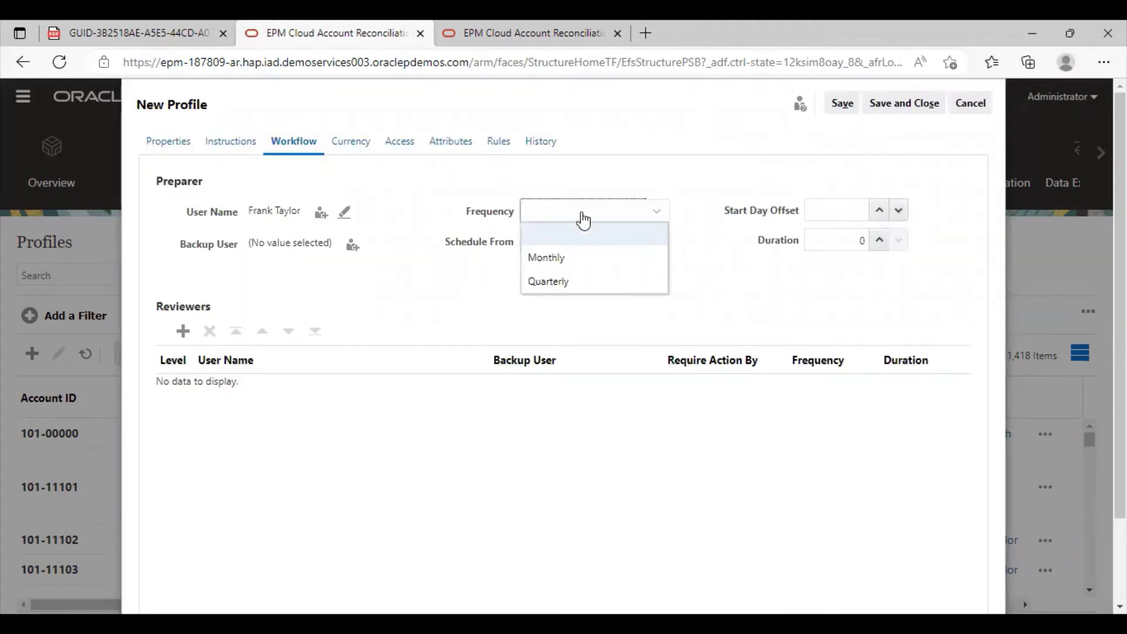
pyautogui.click(568, 261)
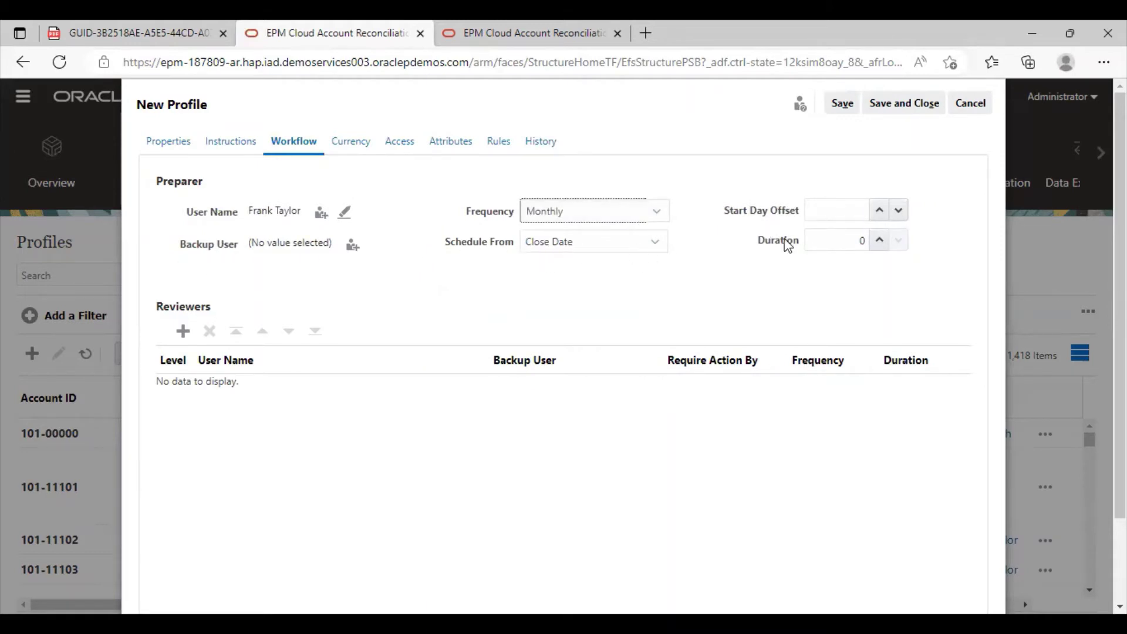
pyautogui.click(878, 210)
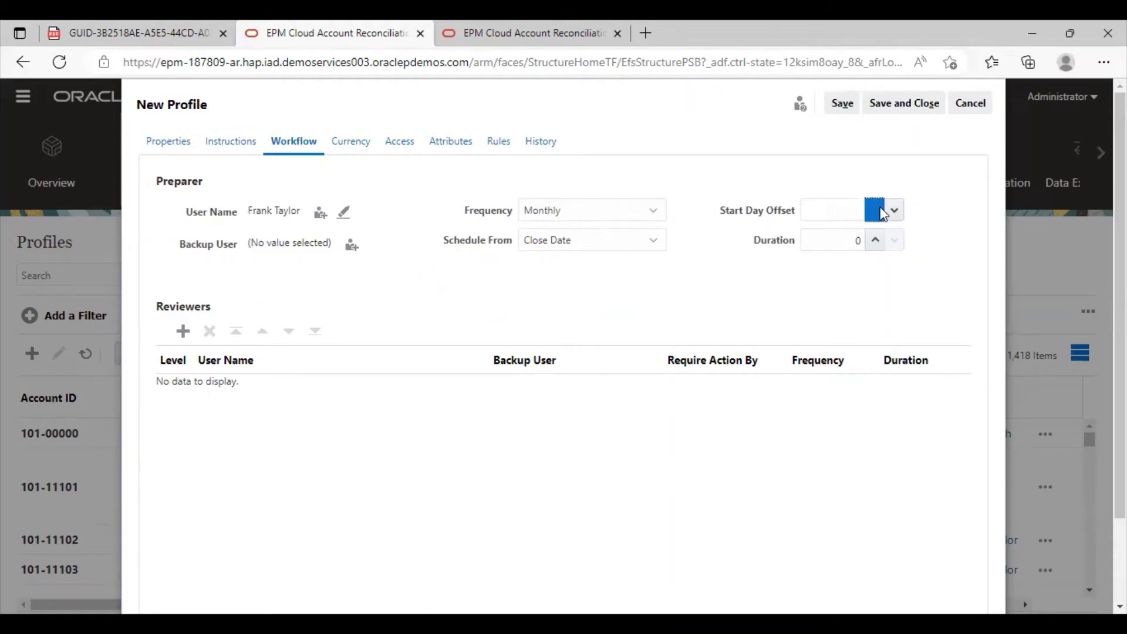
pyautogui.click(877, 240)
pyautogui.click(876, 241)
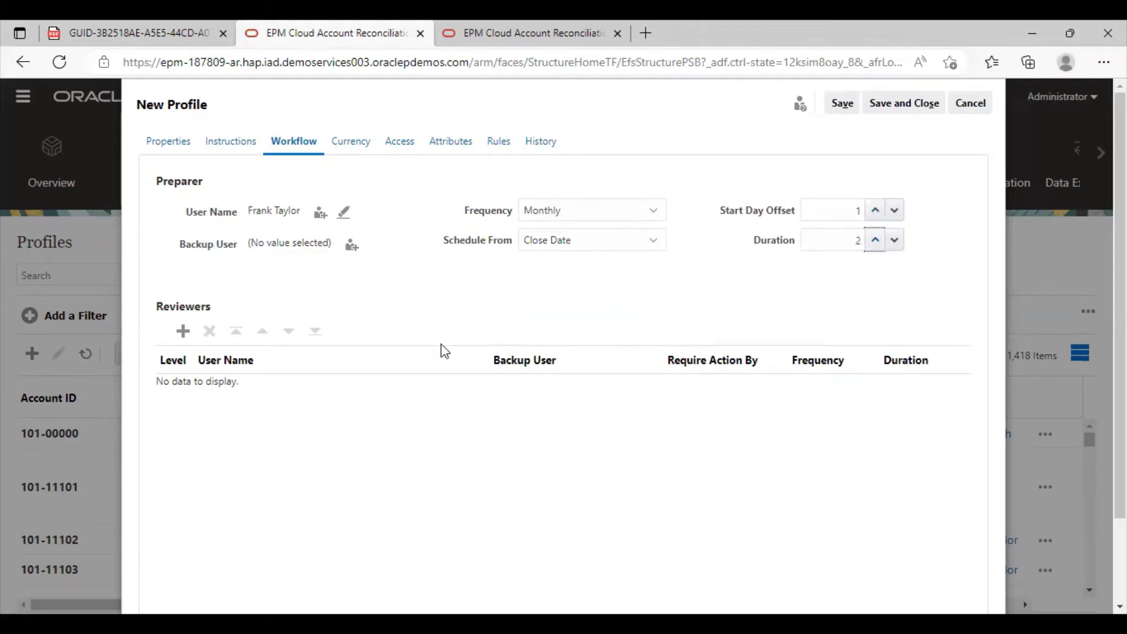
# Add a level 1 reviewer chosen from users whose first name starts with A.
pyautogui.click(184, 332)
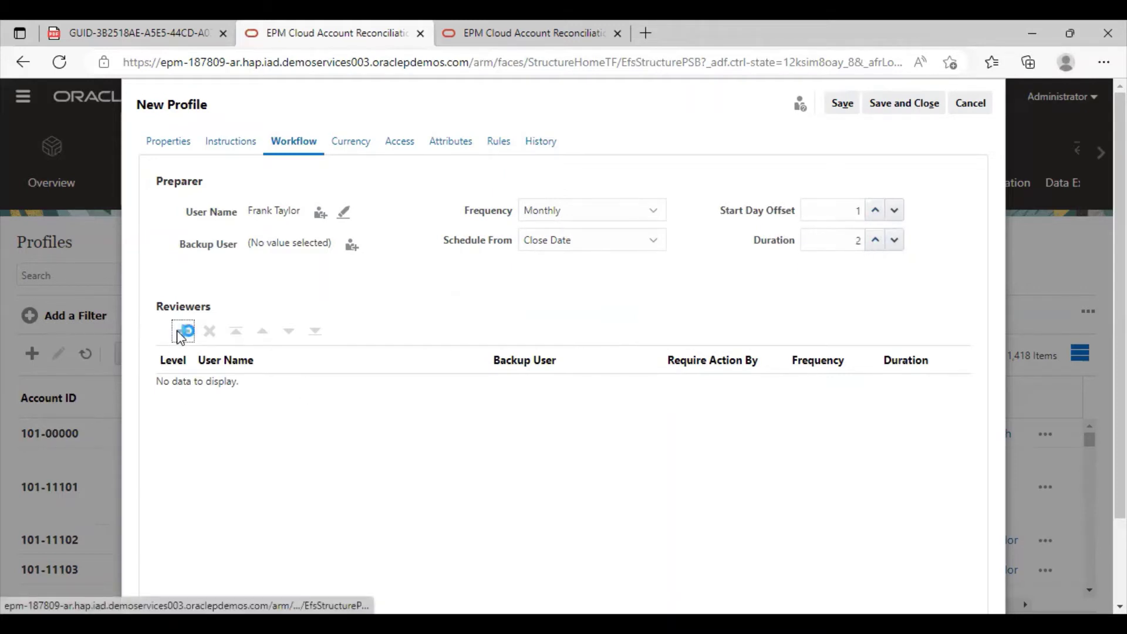
pyautogui.click(300, 394)
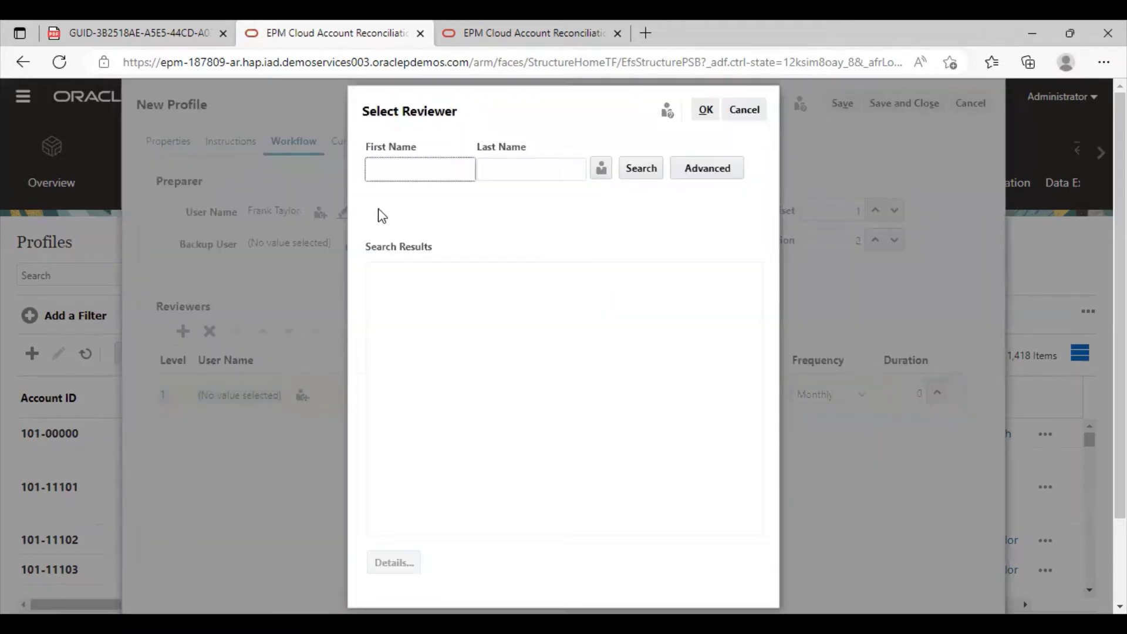
pyautogui.write('A')
pyautogui.click(639, 170)
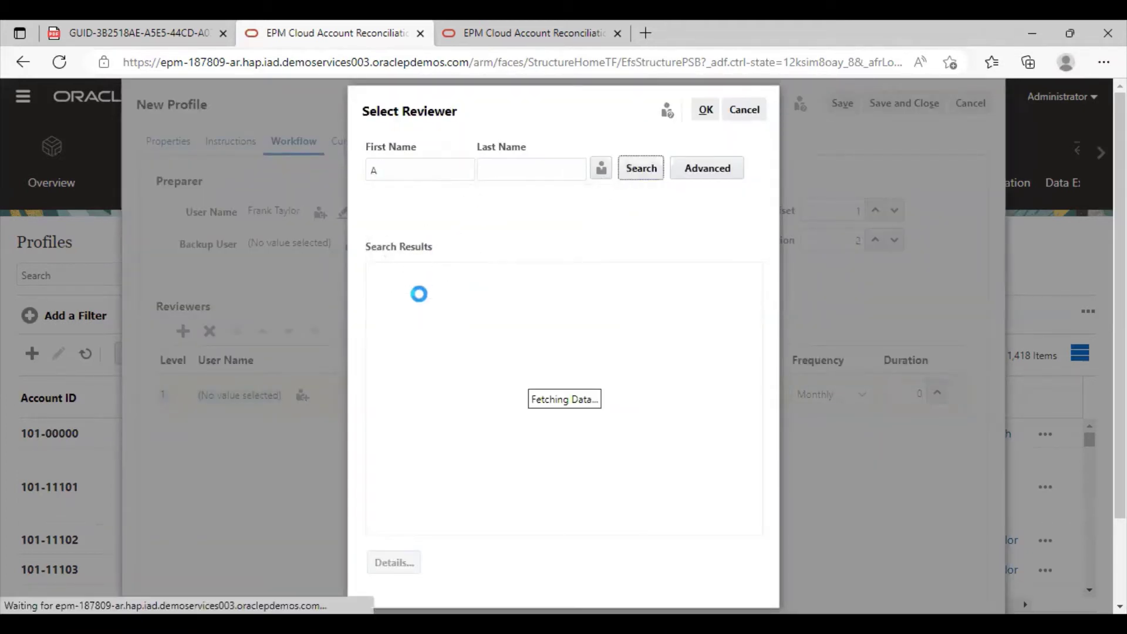
pyautogui.click(414, 306)
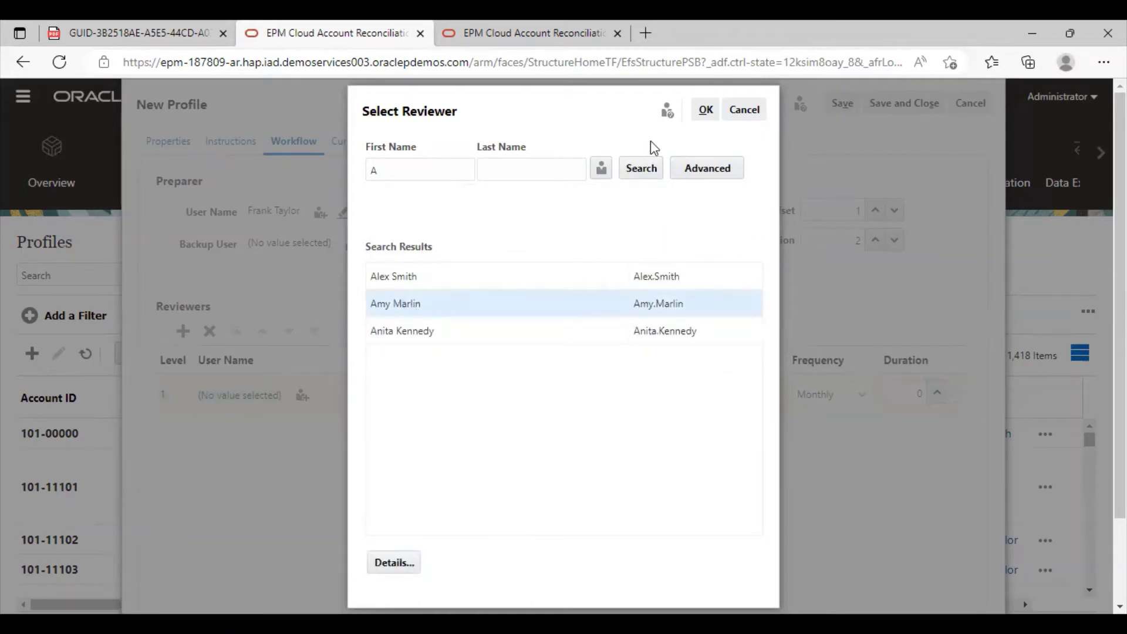
pyautogui.click(705, 109)
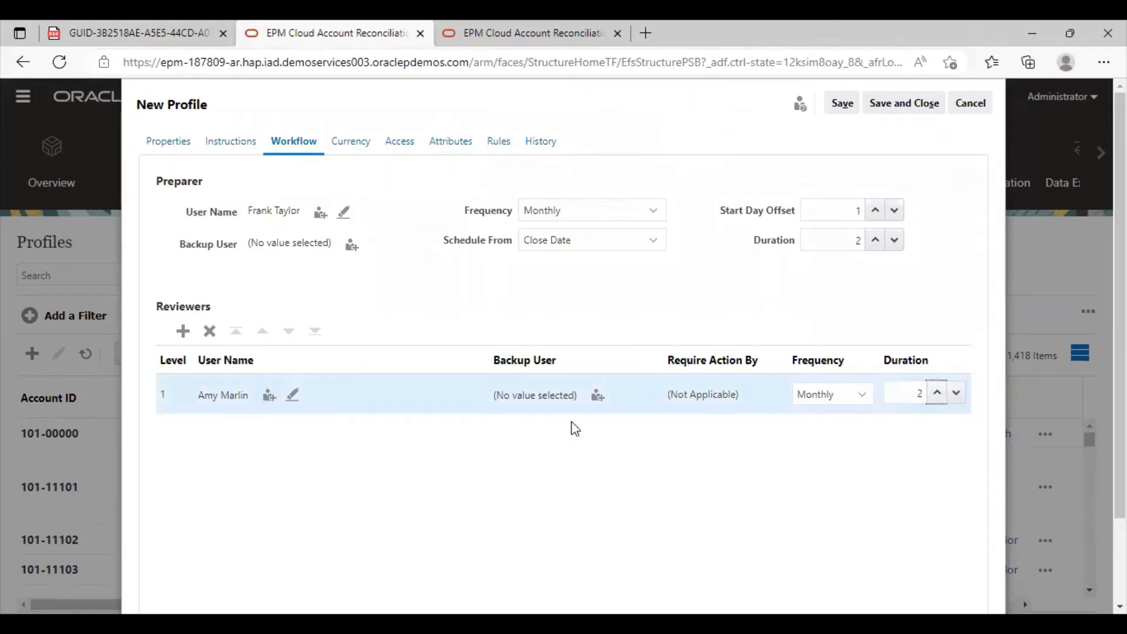
# Set Rate Type to Accounting, disable Entered and Reporting currencies, then view the Rules tab.
pyautogui.click(352, 144)
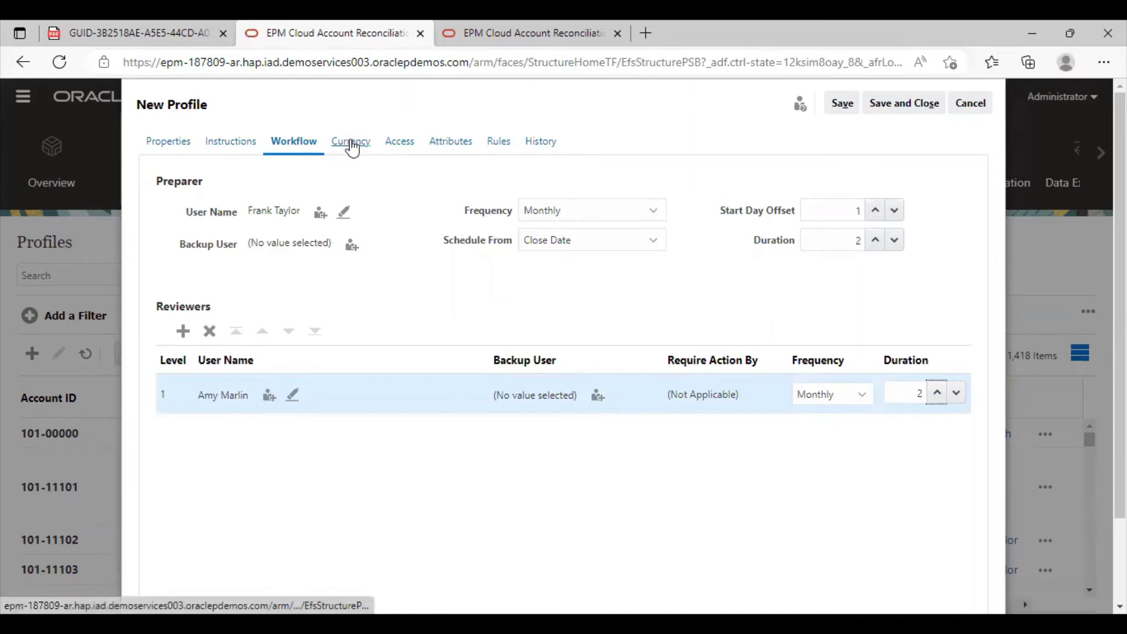
pyautogui.click(238, 234)
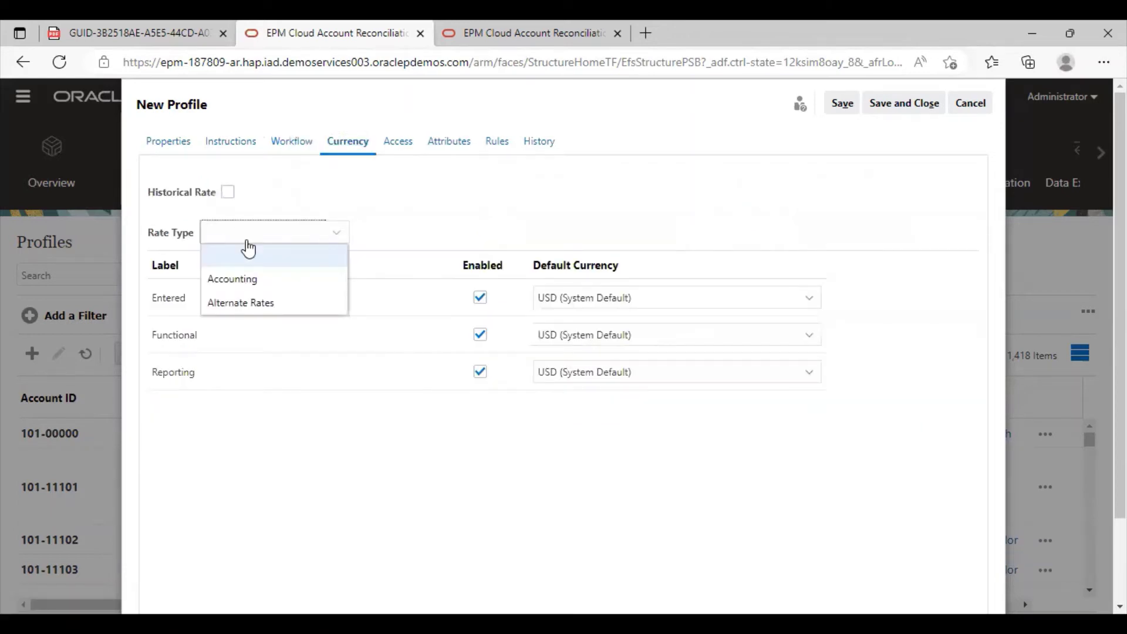
pyautogui.click(243, 281)
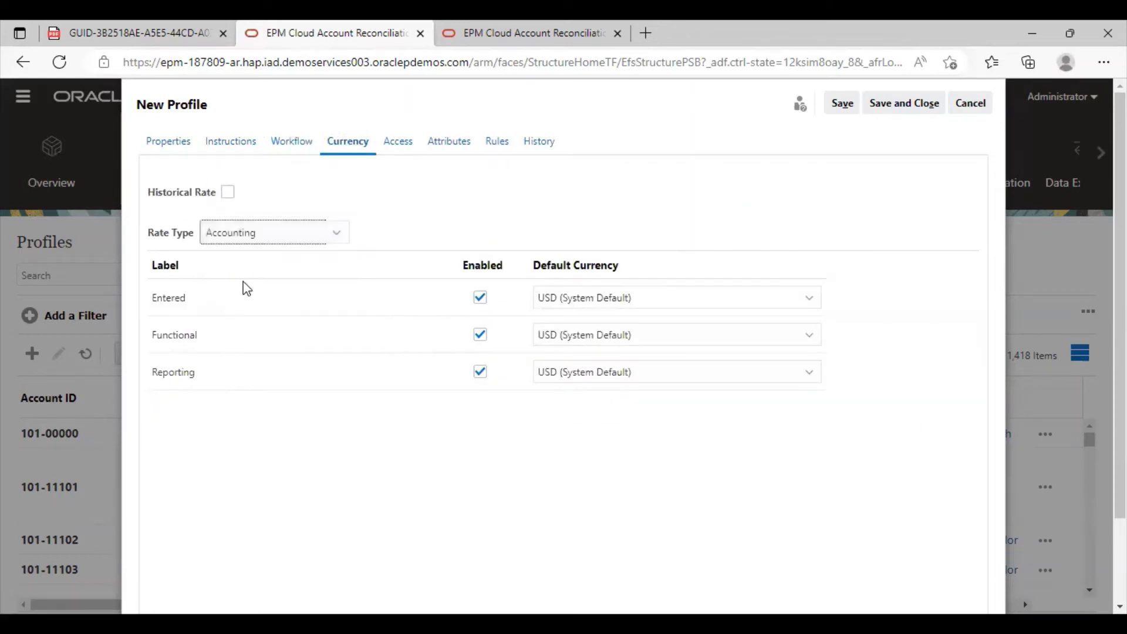
pyautogui.click(479, 300)
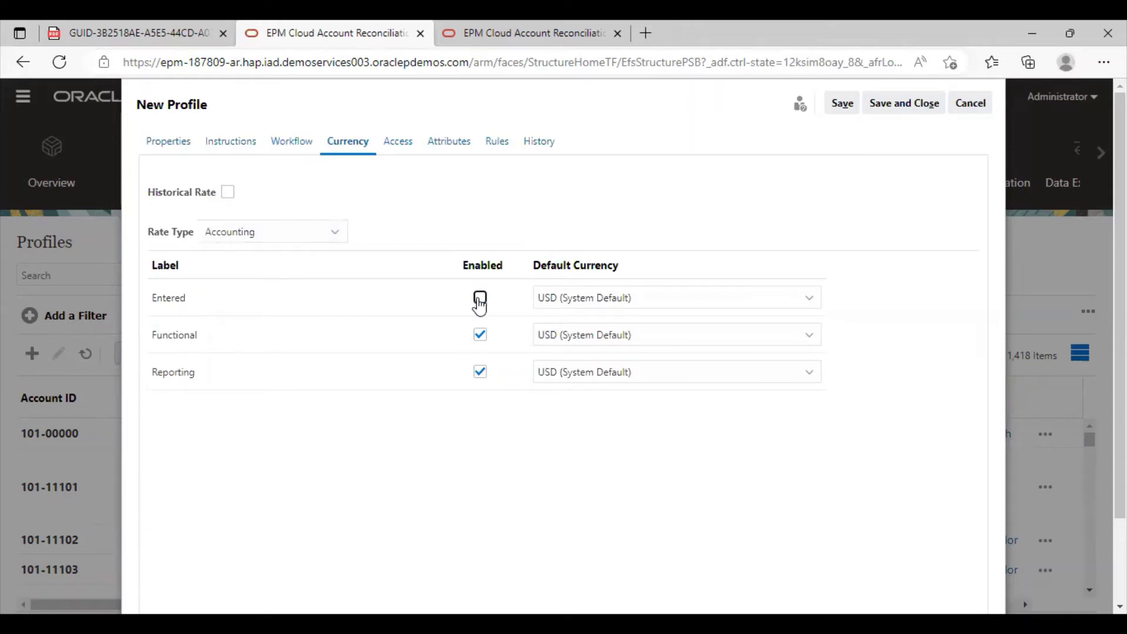
pyautogui.click(479, 372)
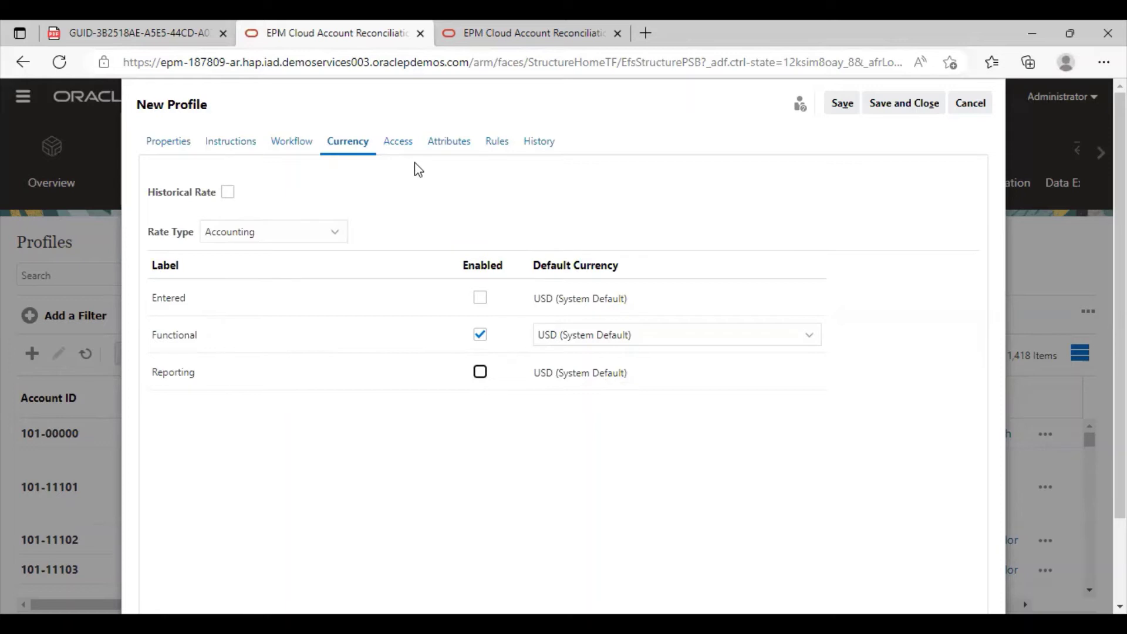
pyautogui.click(497, 143)
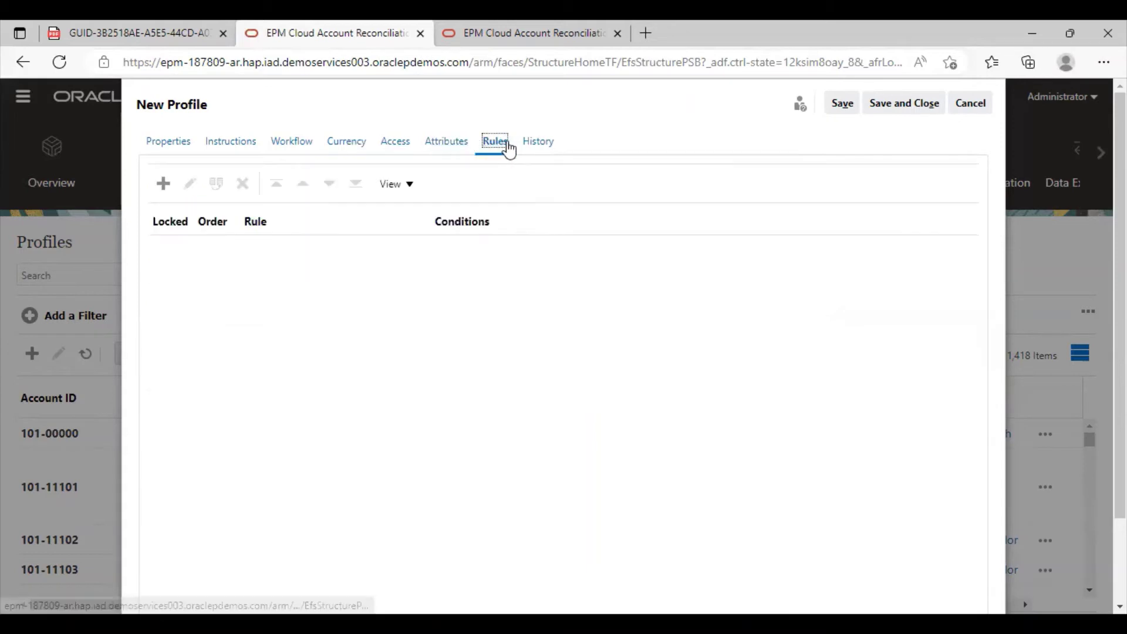
# Add a Prevent Reconciliation Submission rule with a Balance condition on Unexplained Difference (Functional).
pyautogui.click(165, 184)
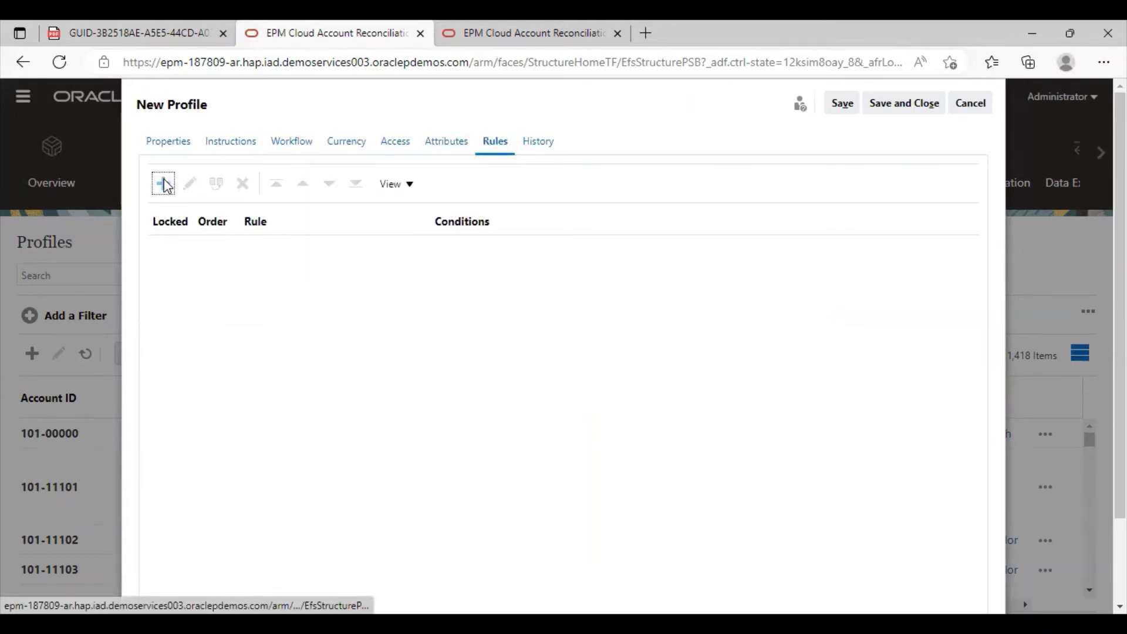
pyautogui.click(548, 153)
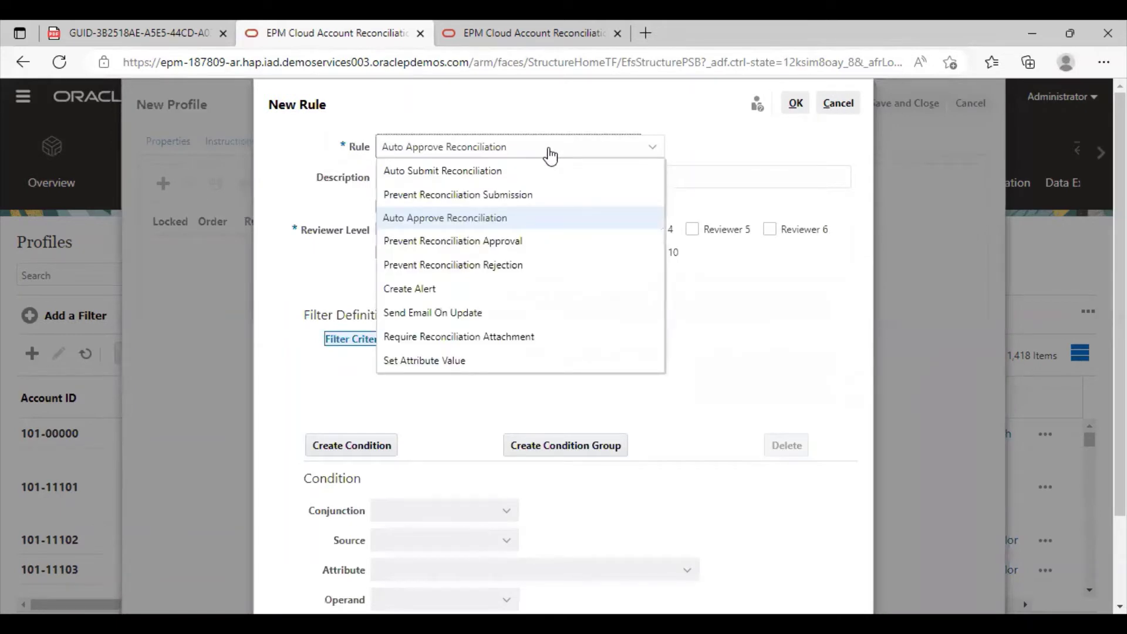
pyautogui.click(503, 196)
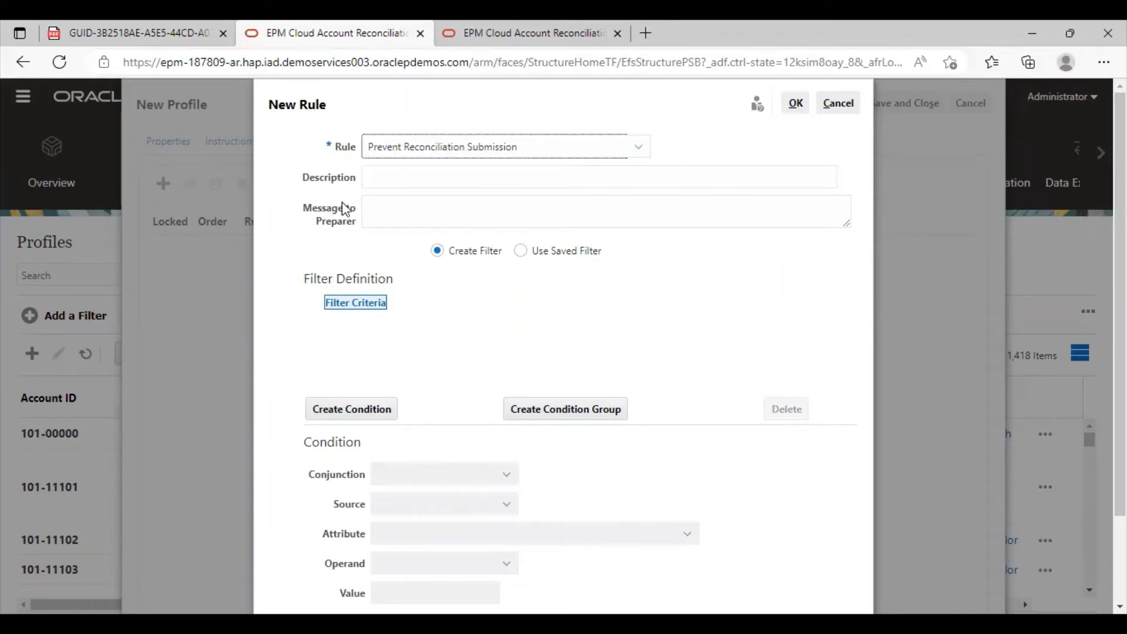
pyautogui.click(363, 414)
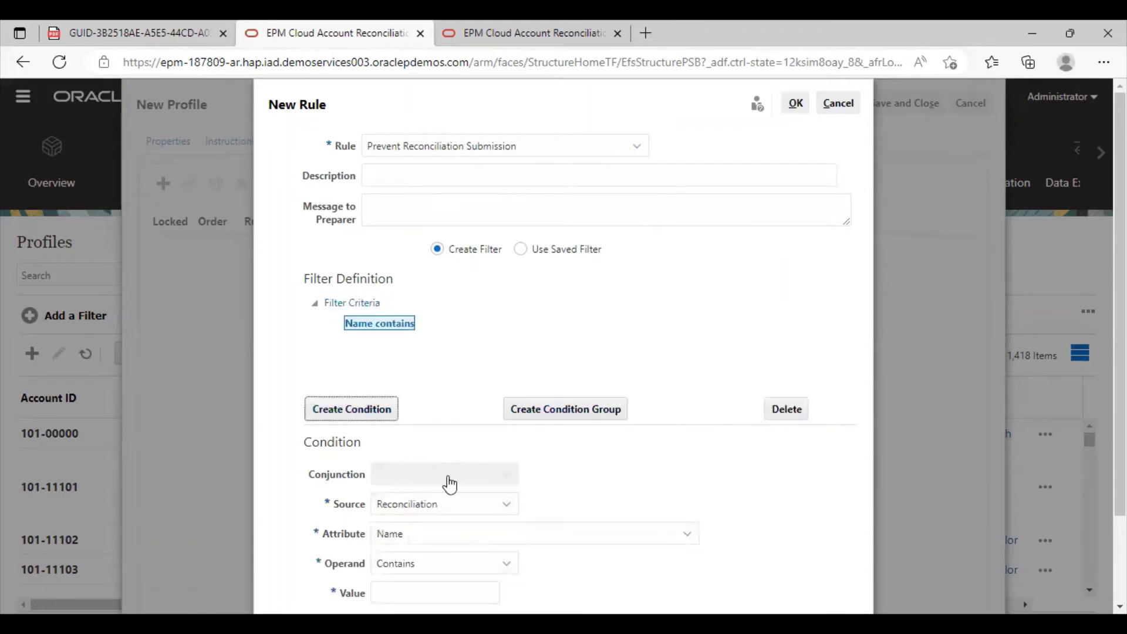
pyautogui.click(482, 505)
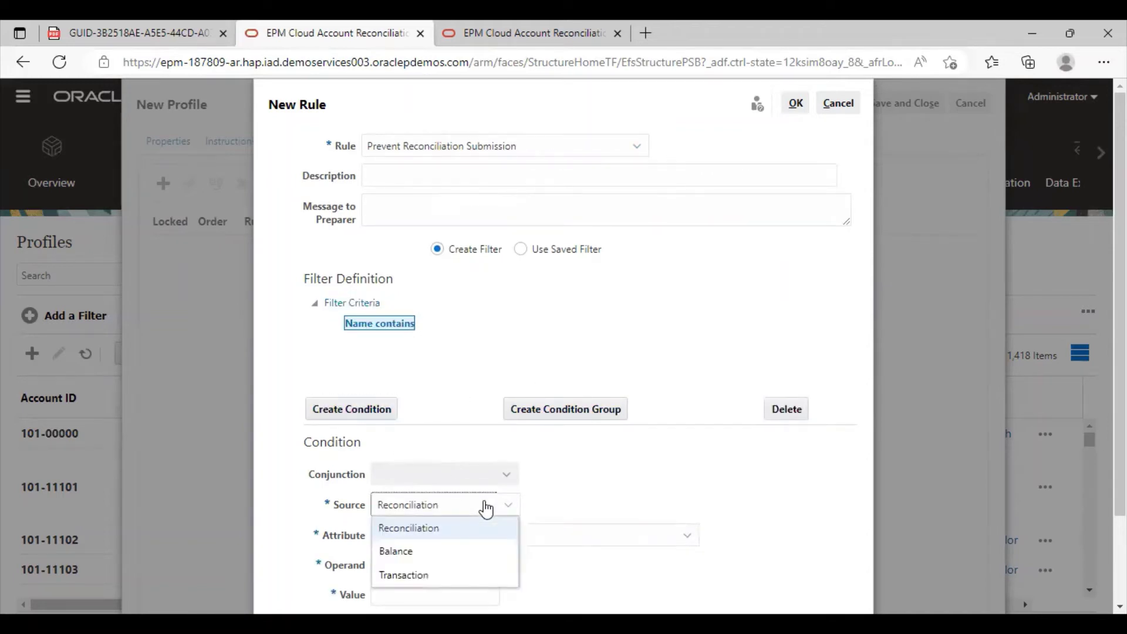
pyautogui.click(435, 550)
pyautogui.click(533, 537)
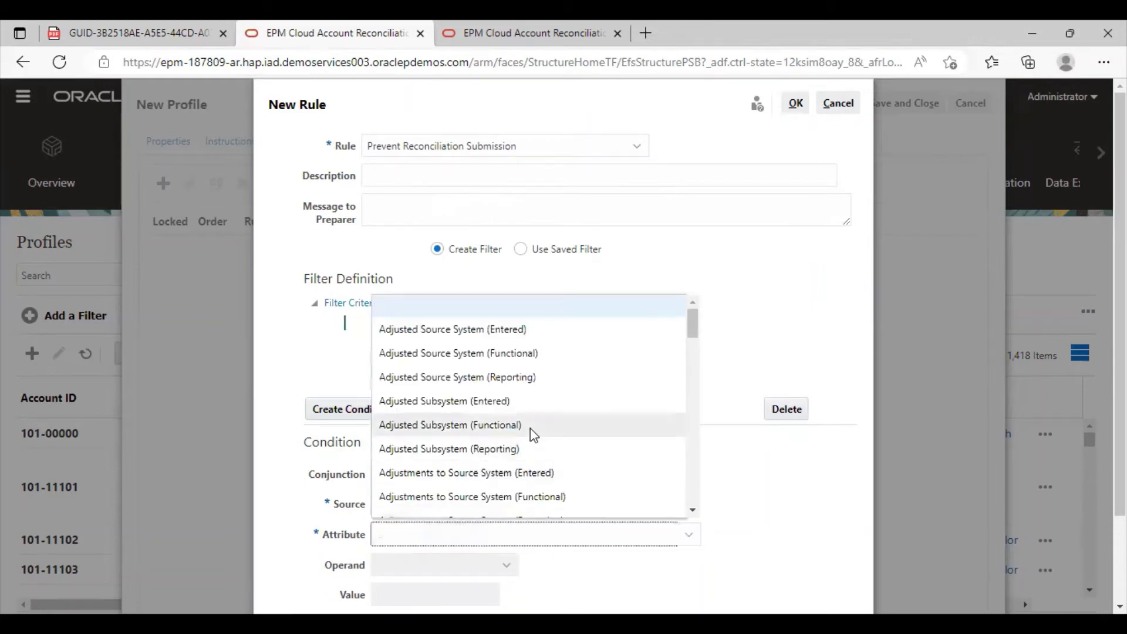
pyautogui.scroll(-1, 531, 430)
pyautogui.press('u')
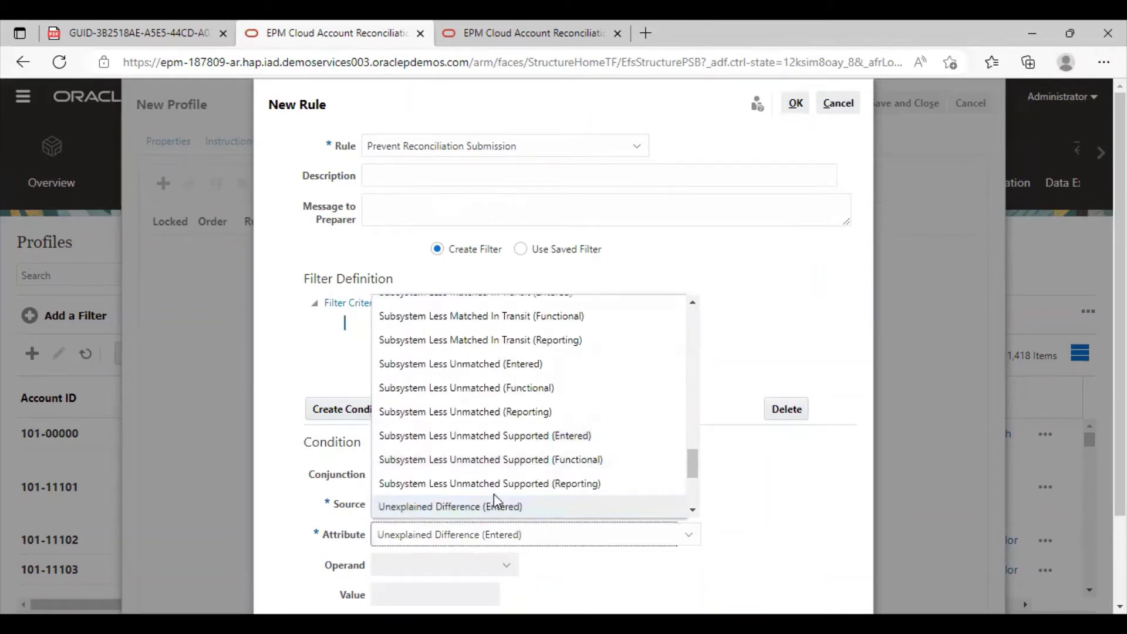
pyautogui.click(459, 500)
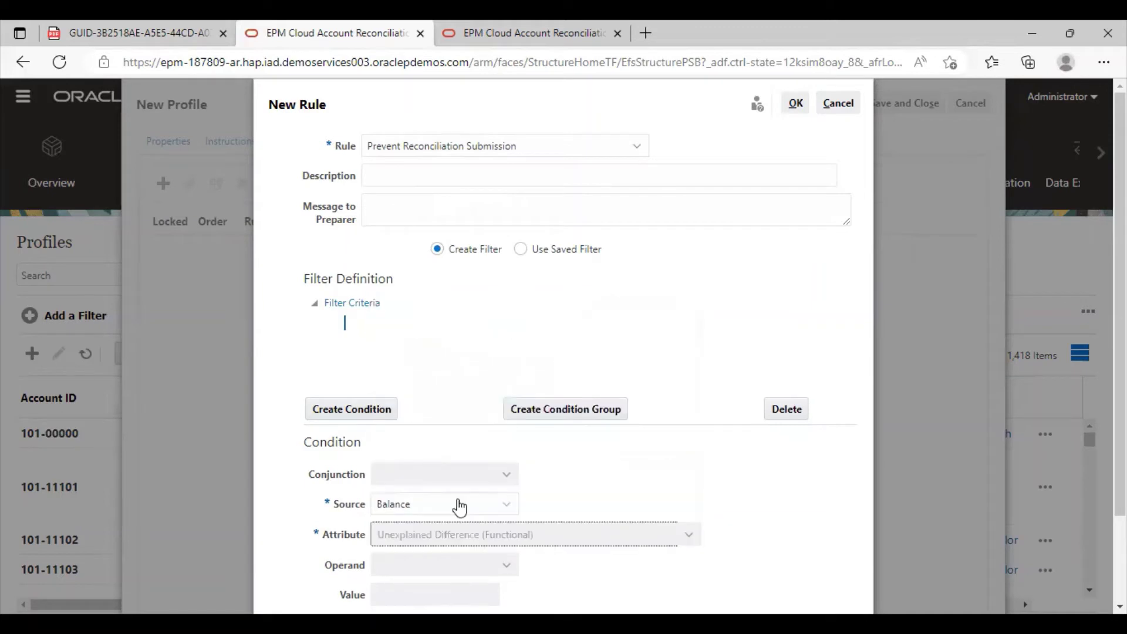
# Set the rule condition value to 10,000 in USD.
pyautogui.scroll(-2, 511, 512)
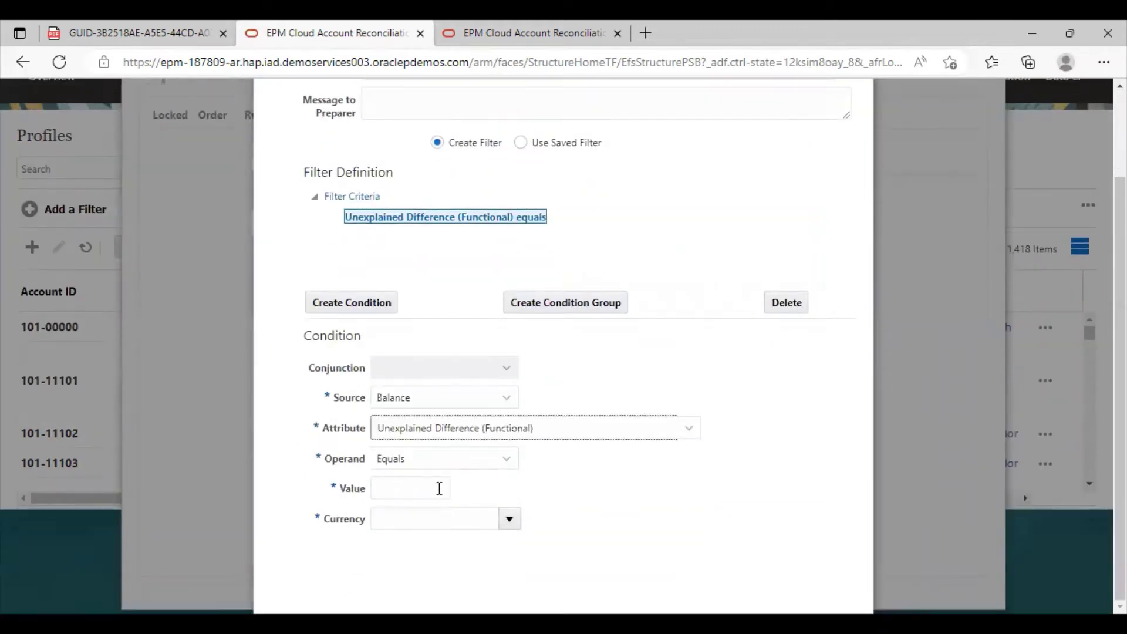
pyautogui.click(439, 488)
pyautogui.write('10,0')
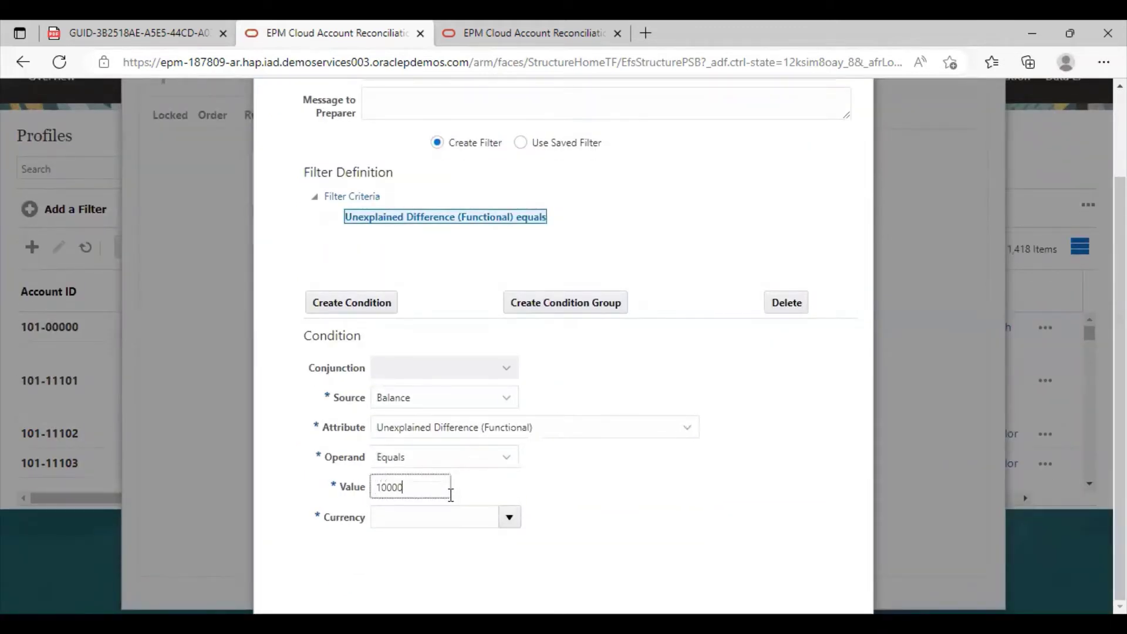
pyautogui.write('00')
pyautogui.click(509, 517)
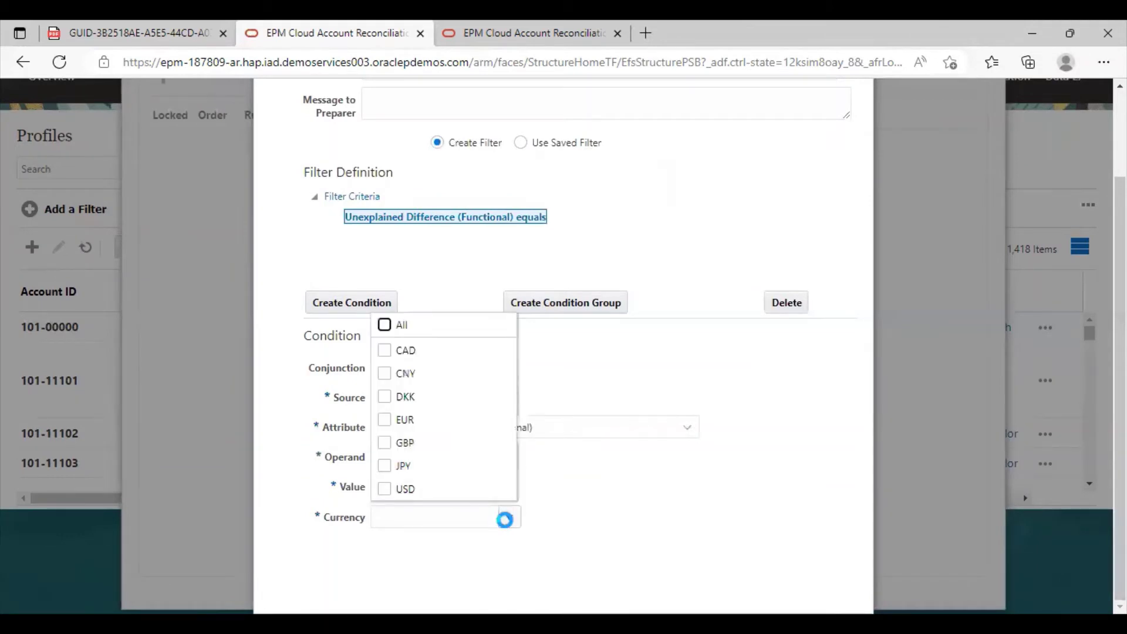
pyautogui.click(510, 517)
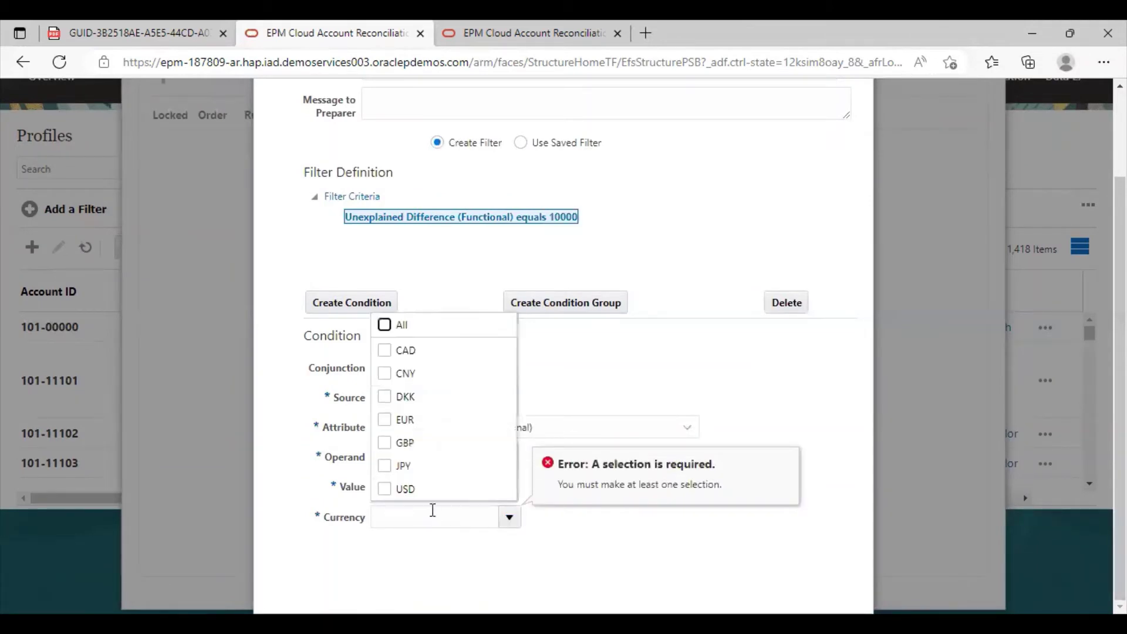
pyautogui.click(409, 491)
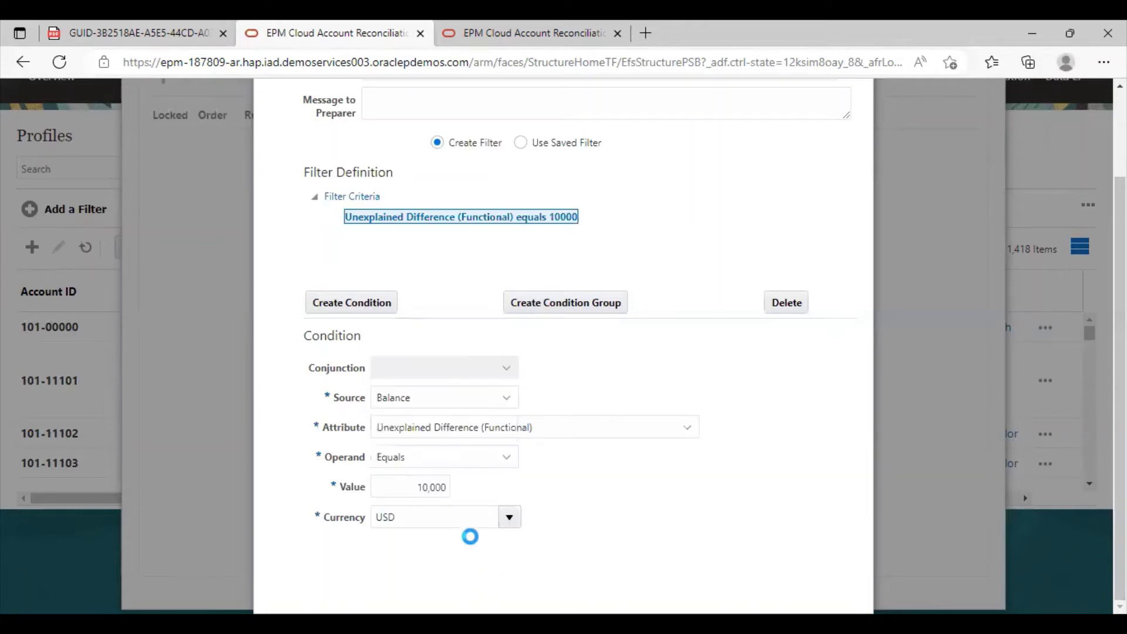
pyautogui.click(495, 561)
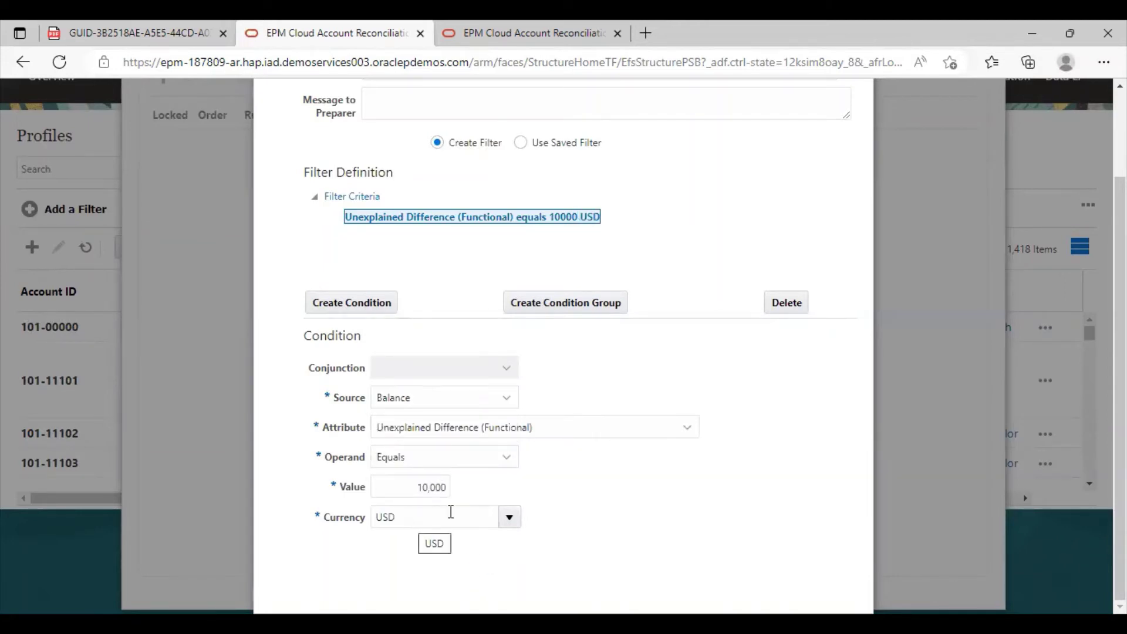
# Confirm the new rule and save and close the profile.
pyautogui.scroll(3, 587, 534)
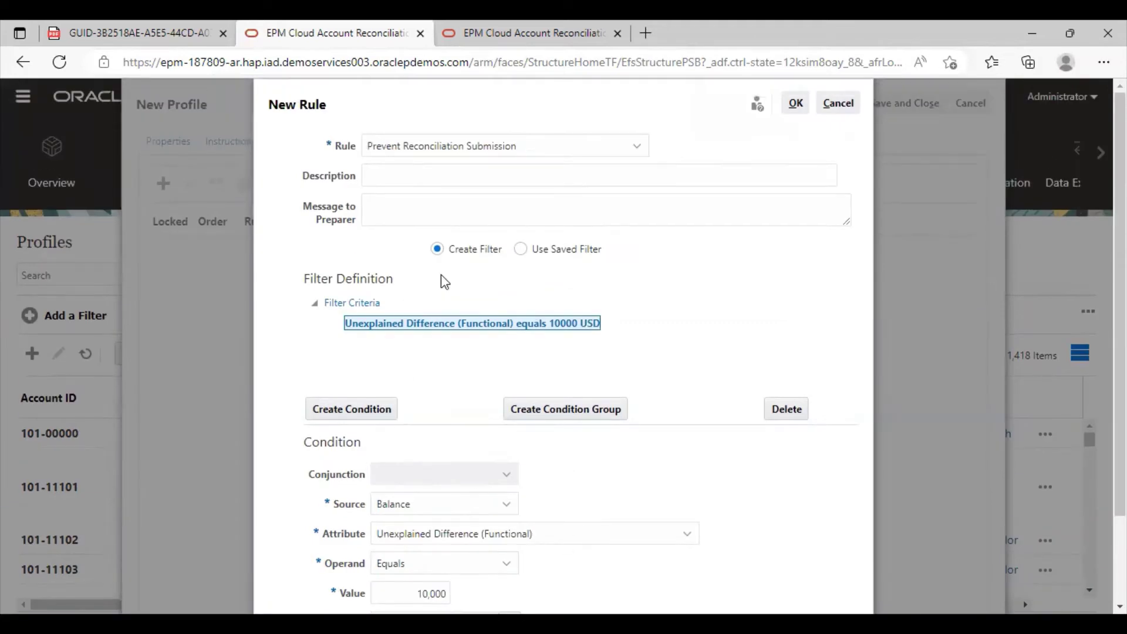
pyautogui.click(796, 104)
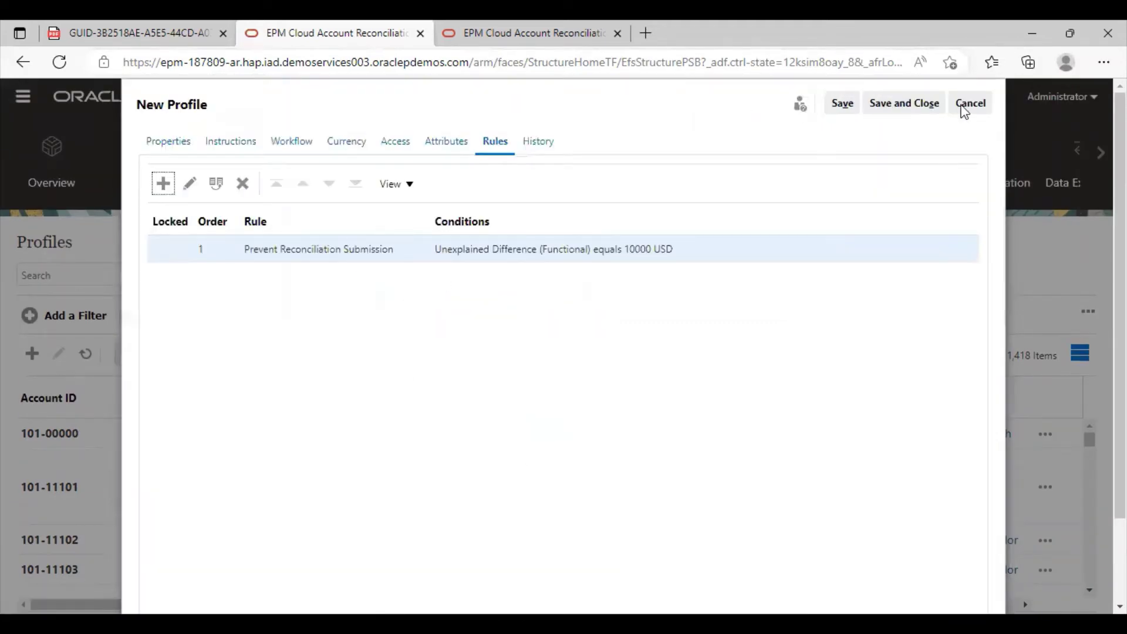
pyautogui.click(919, 102)
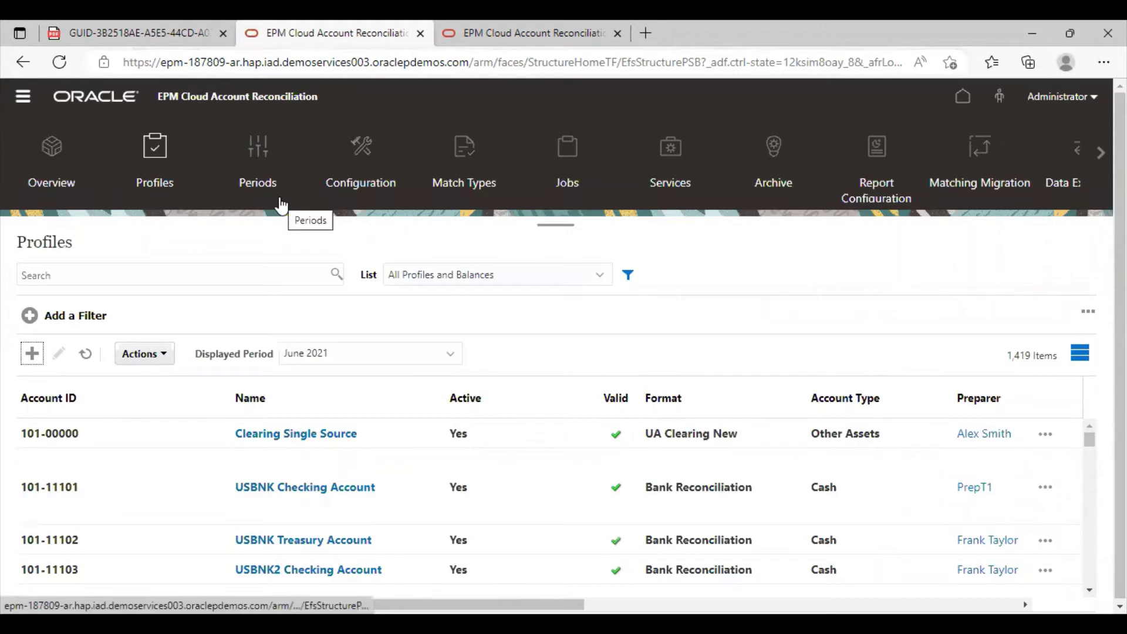
# On the Periods page, set the October 2021 period's status to Open.
pyautogui.click(259, 168)
pyautogui.scroll(-2, 326, 513)
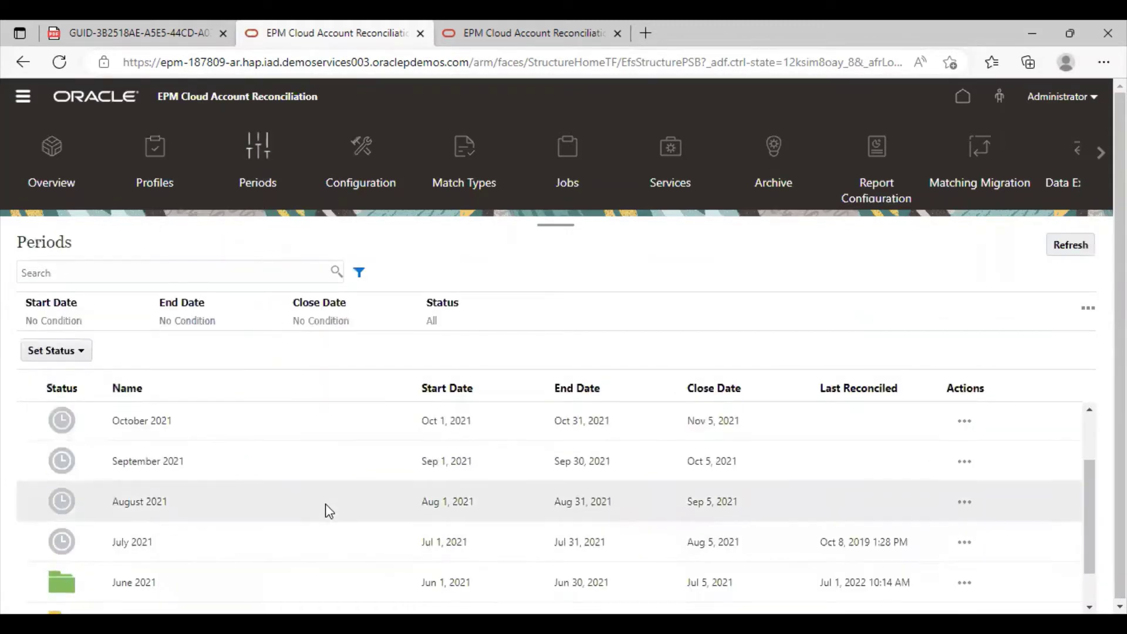
pyautogui.scroll(2, 239, 514)
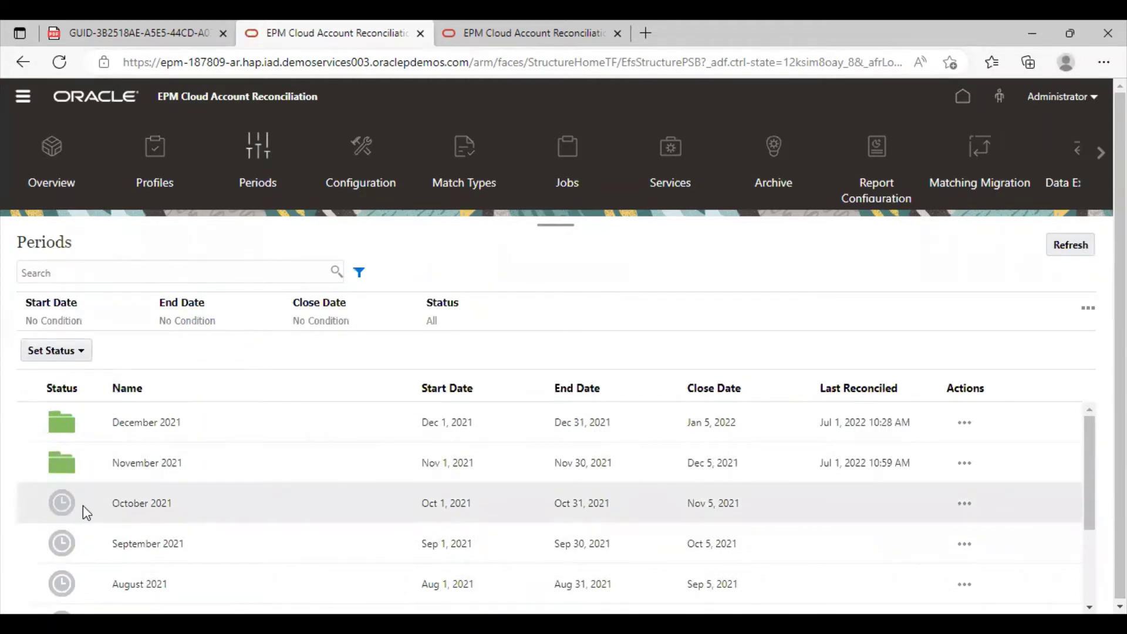
pyautogui.click(967, 503)
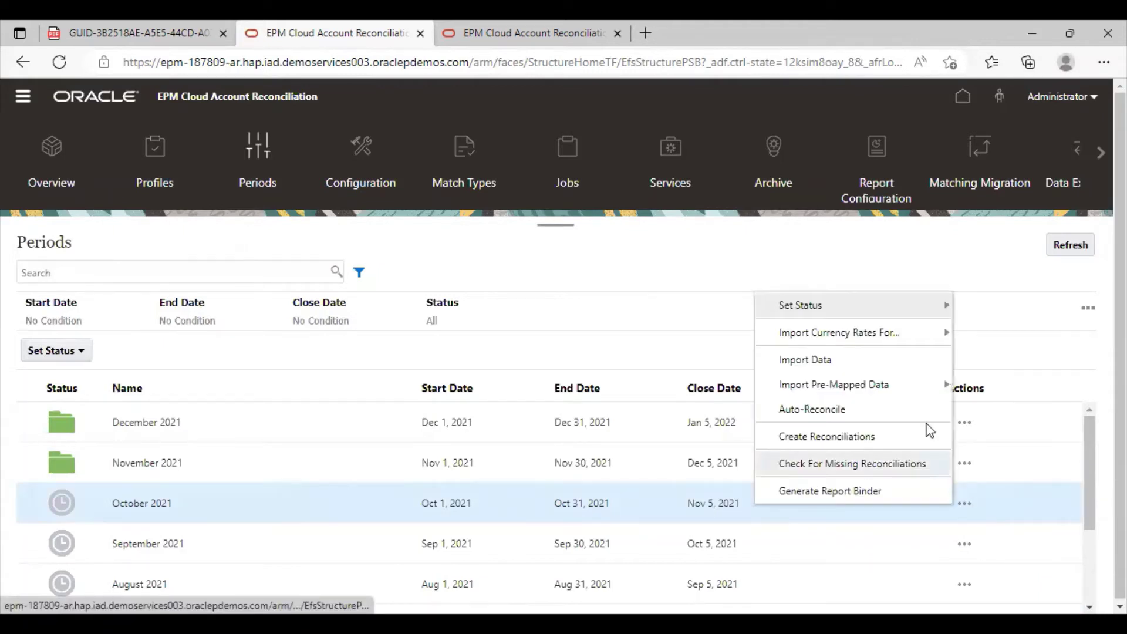
pyautogui.moveTo(779, 307)
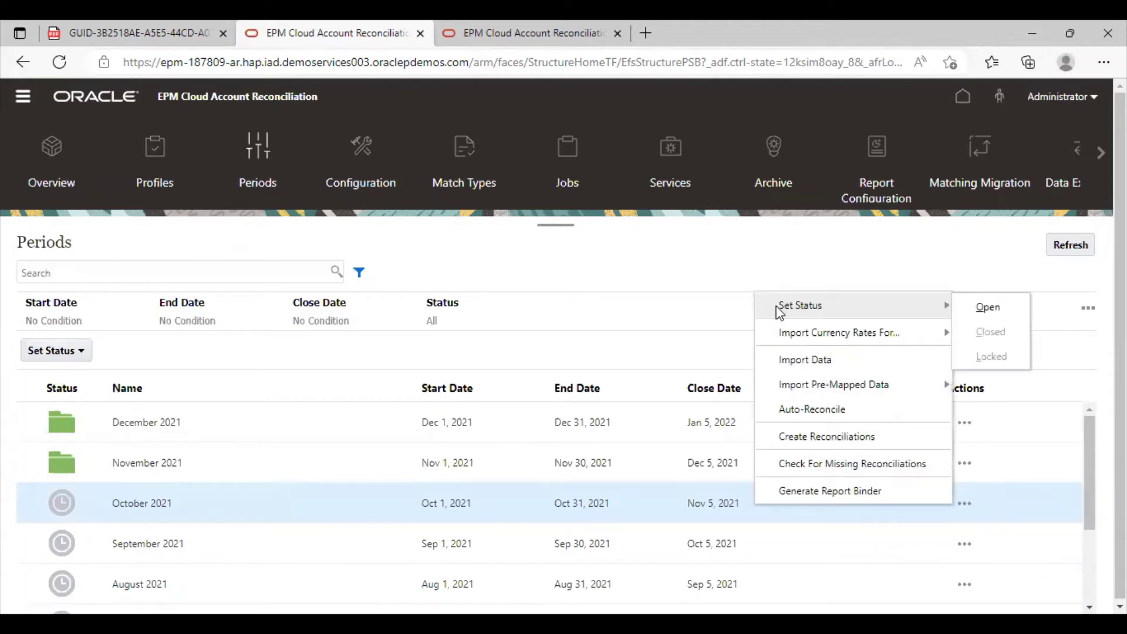
pyautogui.click(988, 307)
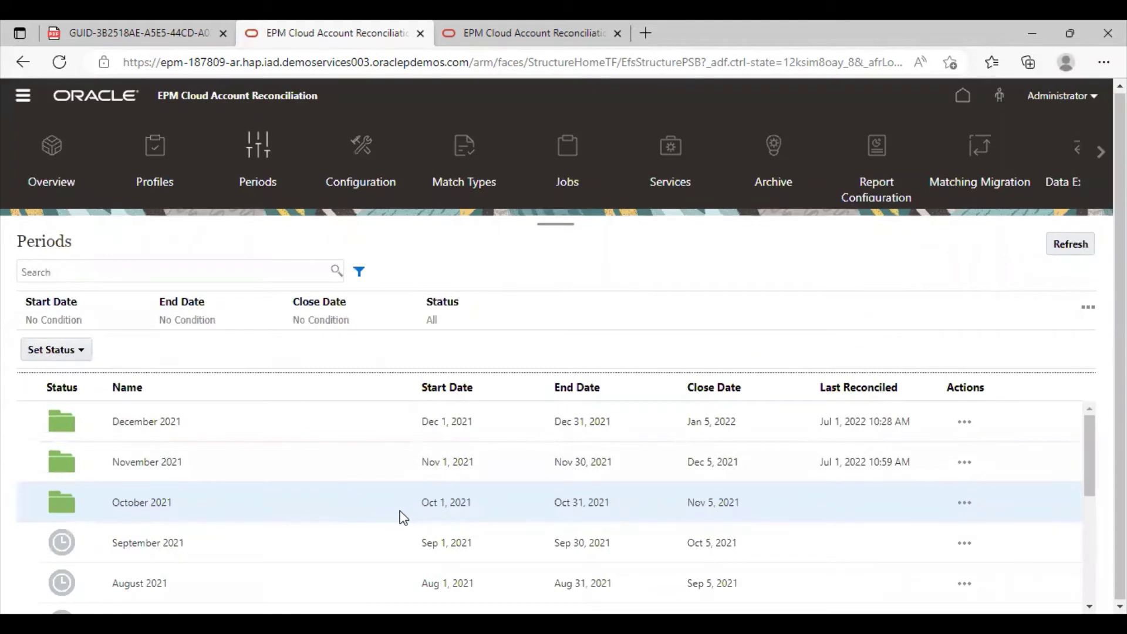
pyautogui.click(964, 502)
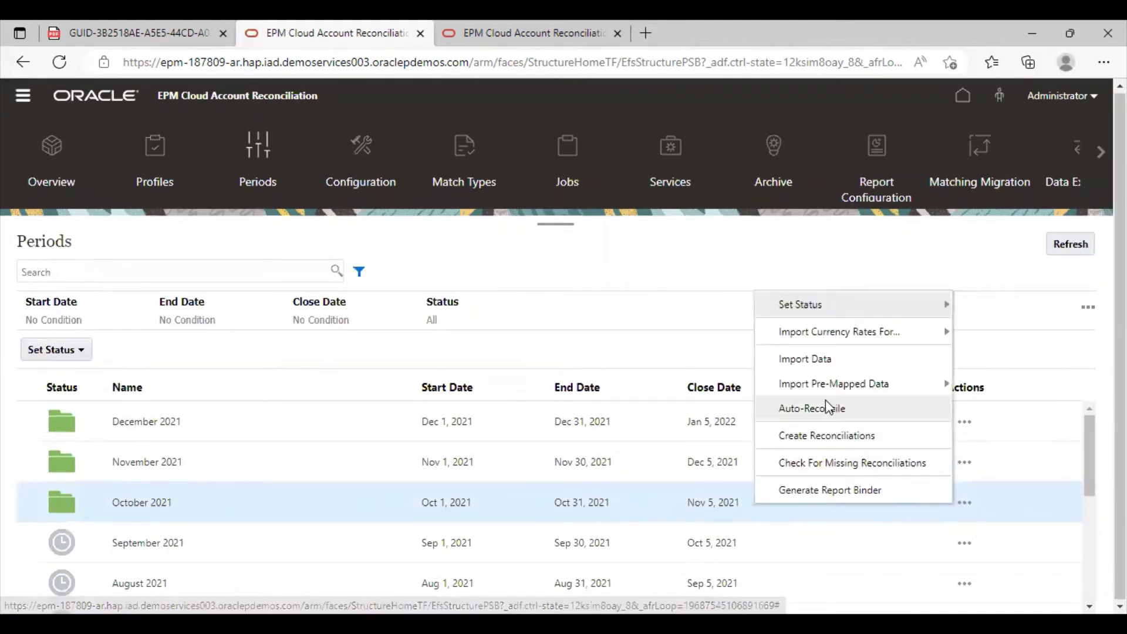
# Start an Import Pre-Mapped Balances for October 2021 and bring up the file picker.
pyautogui.moveTo(842, 387)
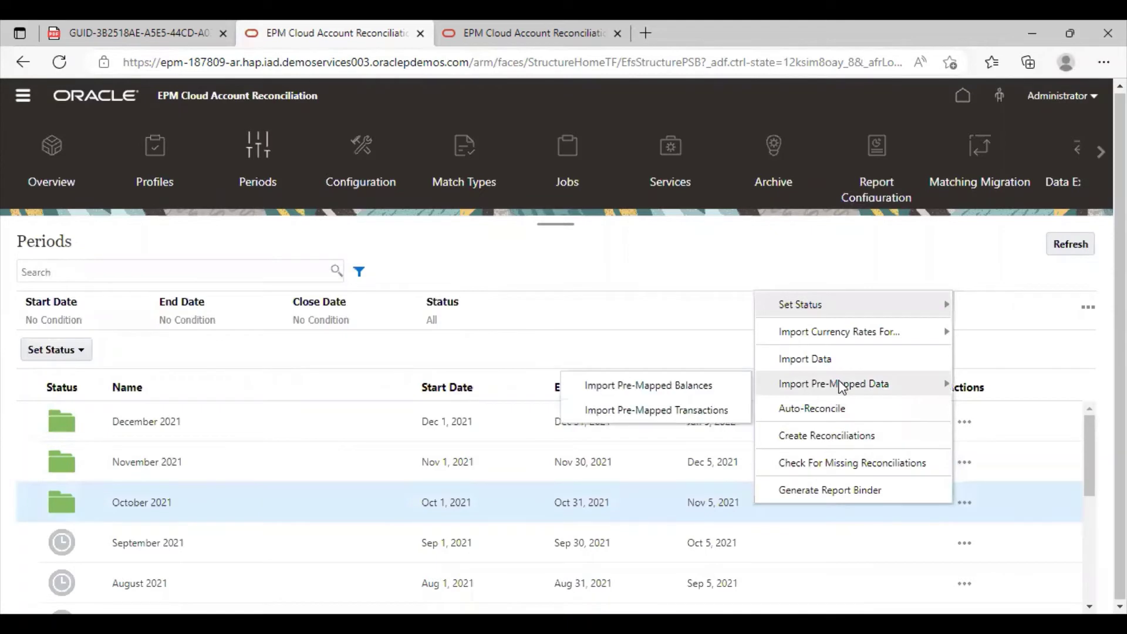
pyautogui.click(702, 388)
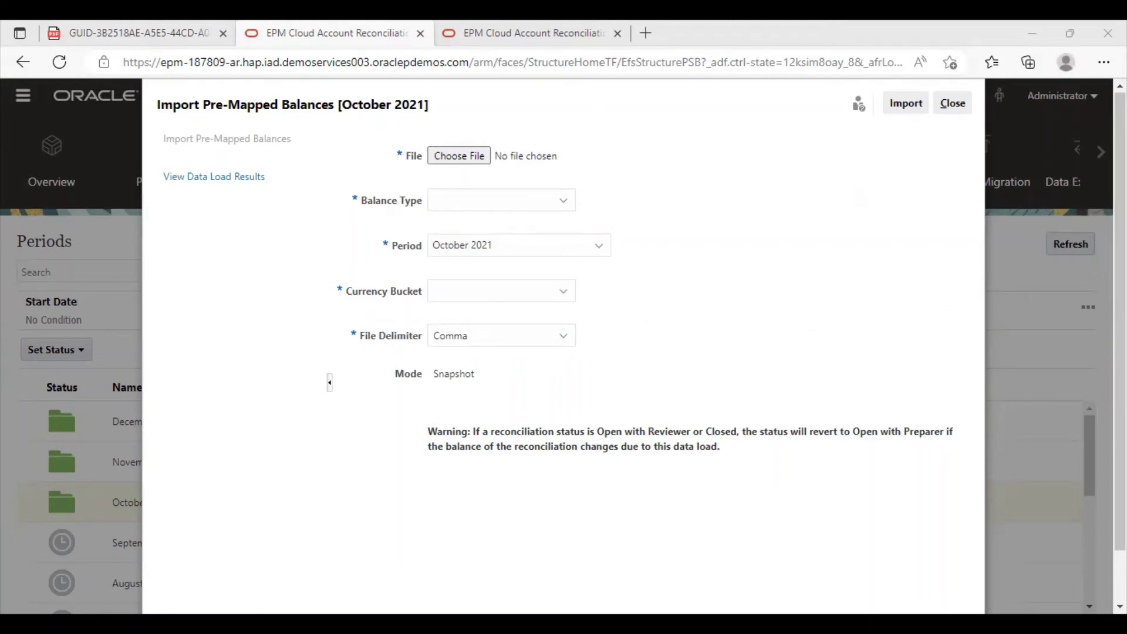
pyautogui.click(476, 157)
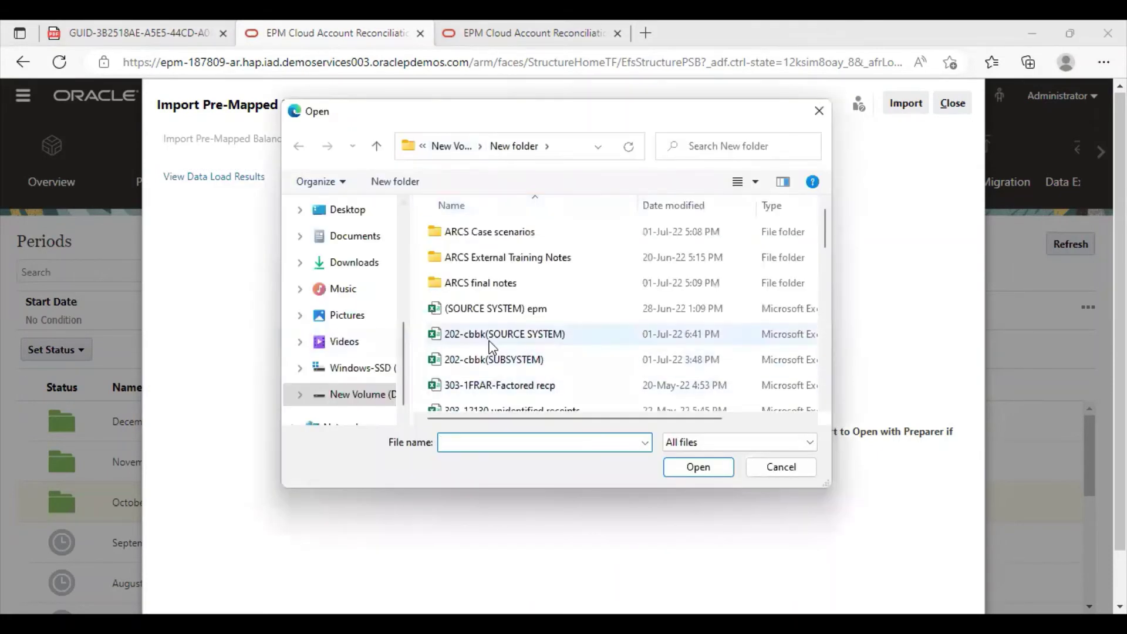
# Load 202-cbbk(SOURCE SYSTEM).csv with balance type Source System and currency bucket Functional.
pyautogui.click(570, 340)
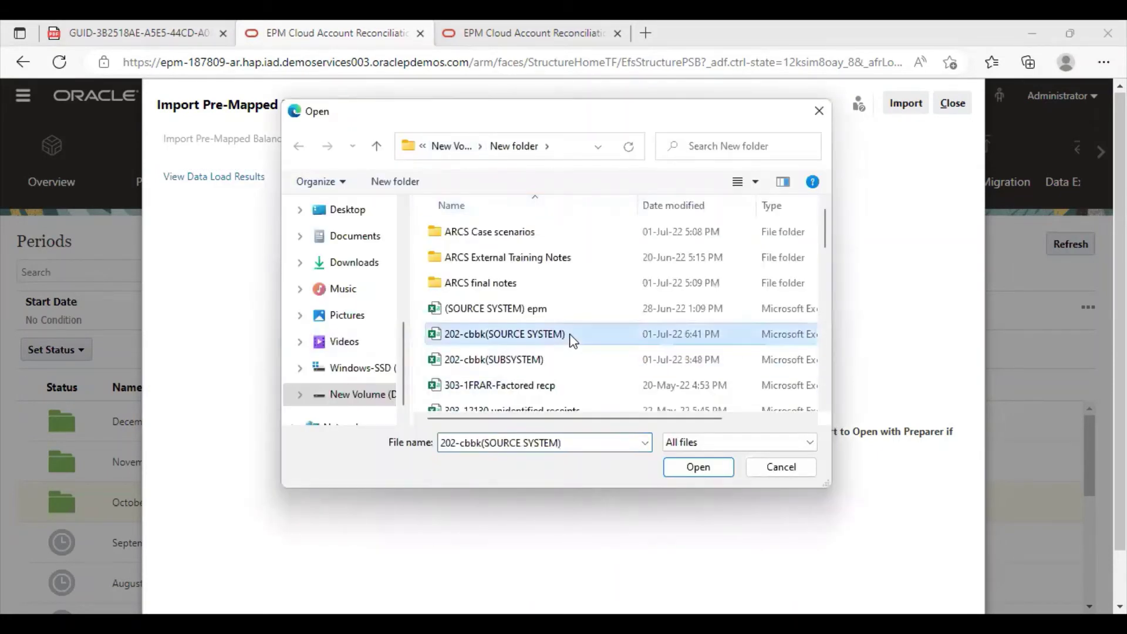
pyautogui.click(698, 467)
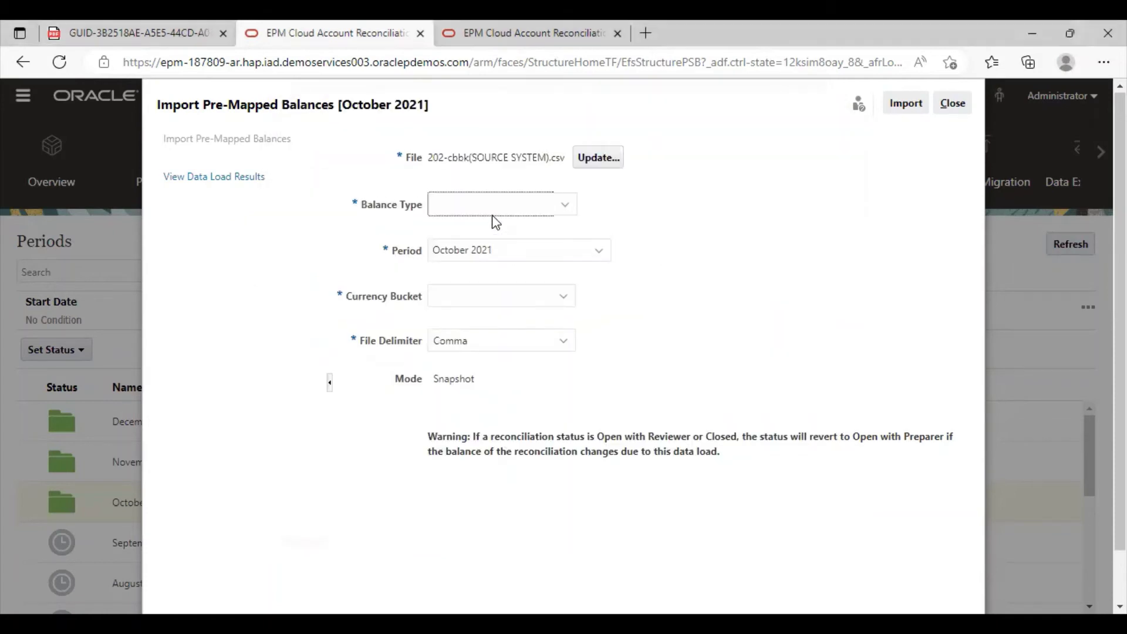
pyautogui.click(516, 208)
pyautogui.click(512, 246)
pyautogui.click(491, 296)
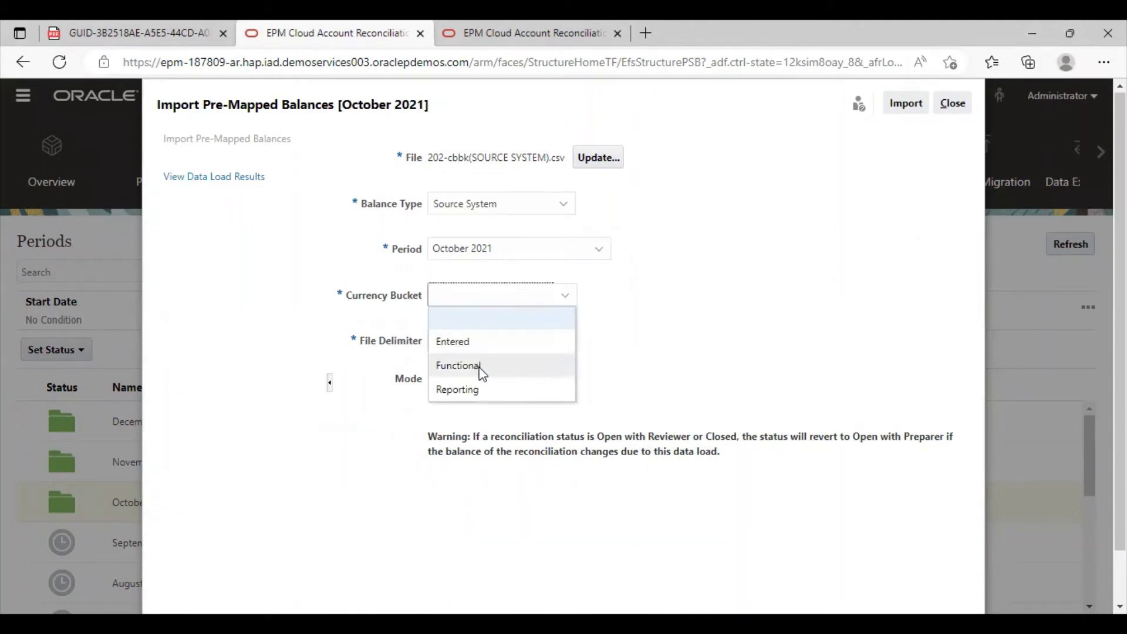
pyautogui.click(481, 368)
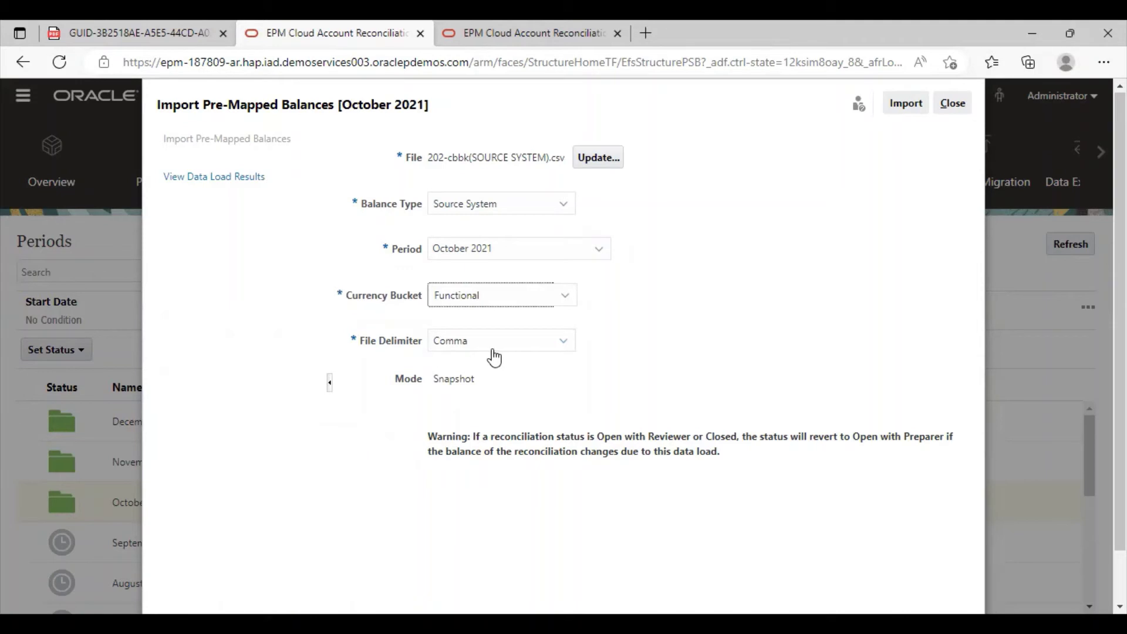
# Run the import, confirm in the data load results that it completed, and close the form.
pyautogui.click(912, 108)
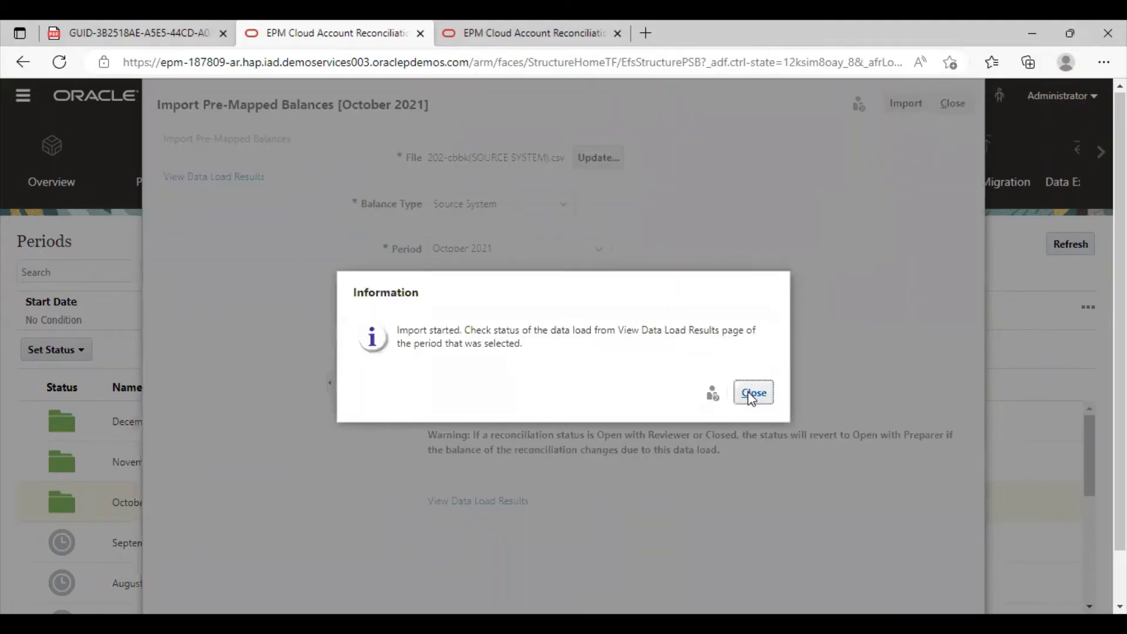
pyautogui.click(751, 398)
pyautogui.click(249, 182)
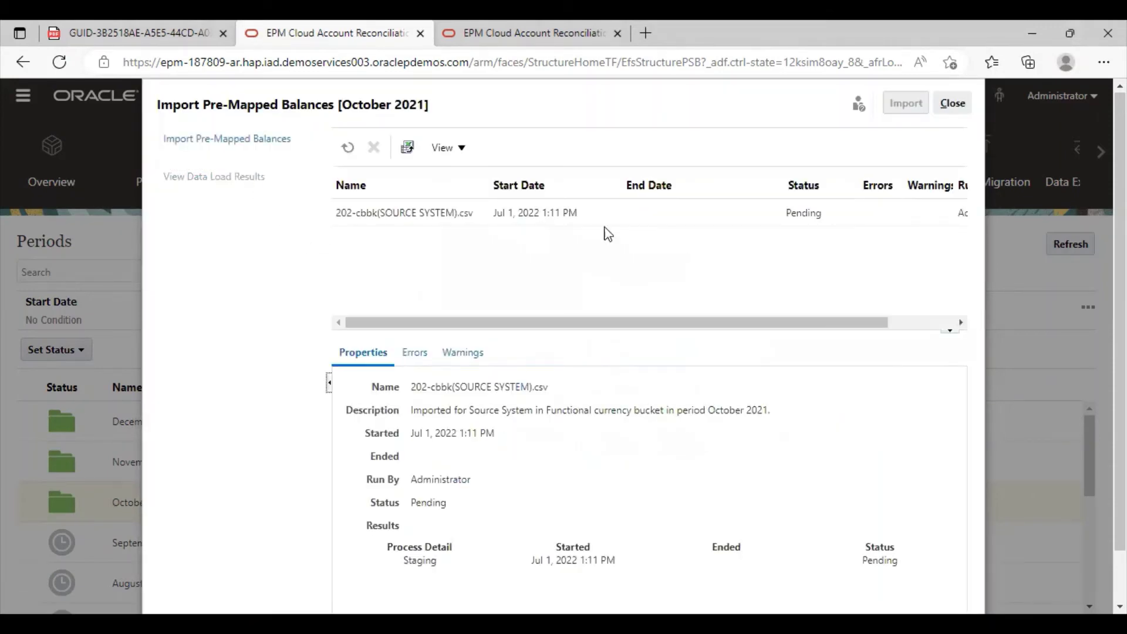
pyautogui.click(348, 149)
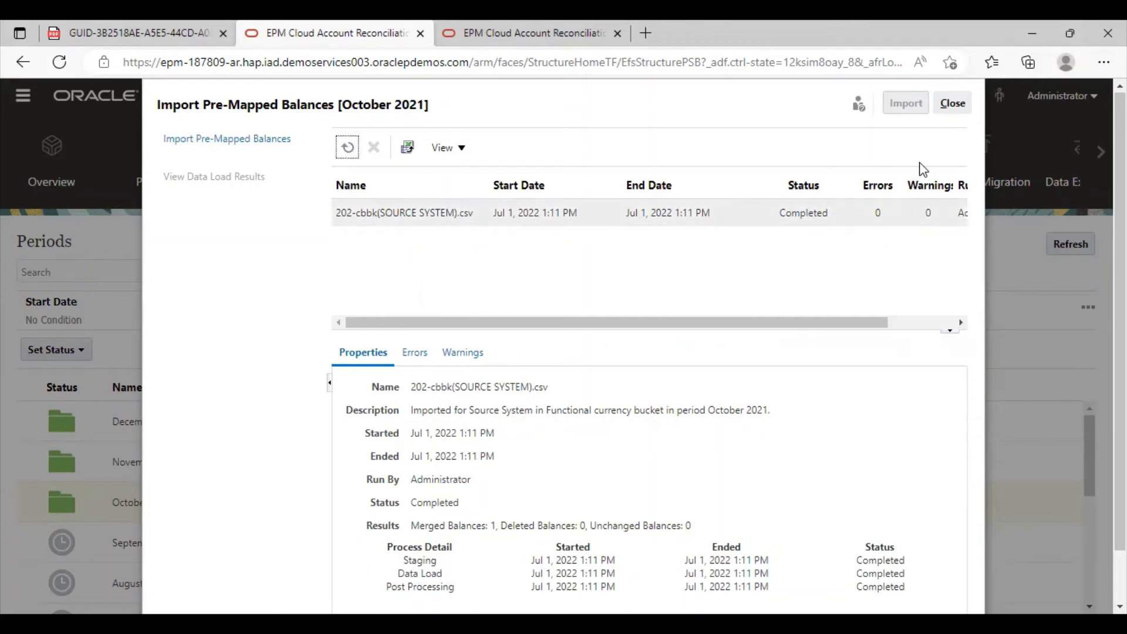
pyautogui.click(952, 104)
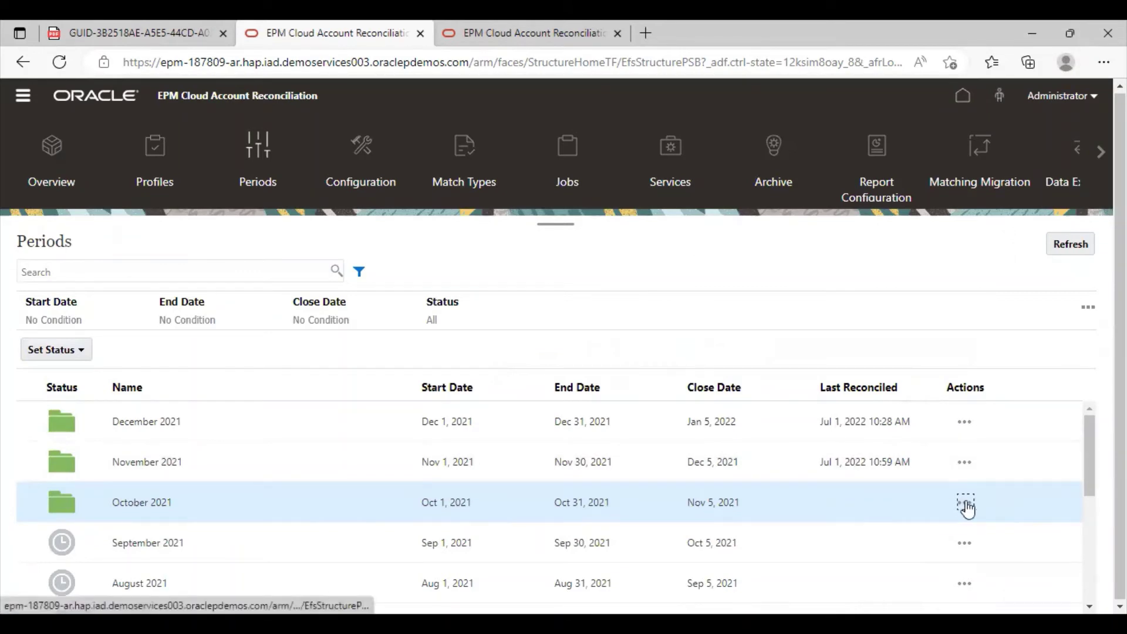
# Start another October 2021 pre-mapped balances import using 202-cbbk(SUBSYSTEM).csv.
pyautogui.click(965, 504)
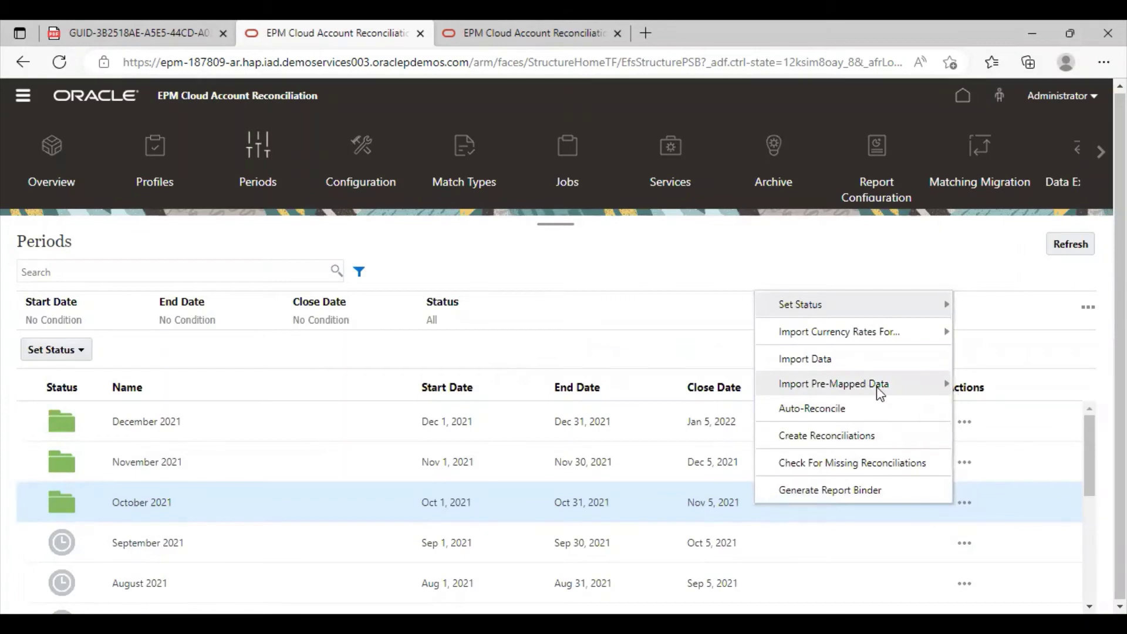
pyautogui.moveTo(880, 391)
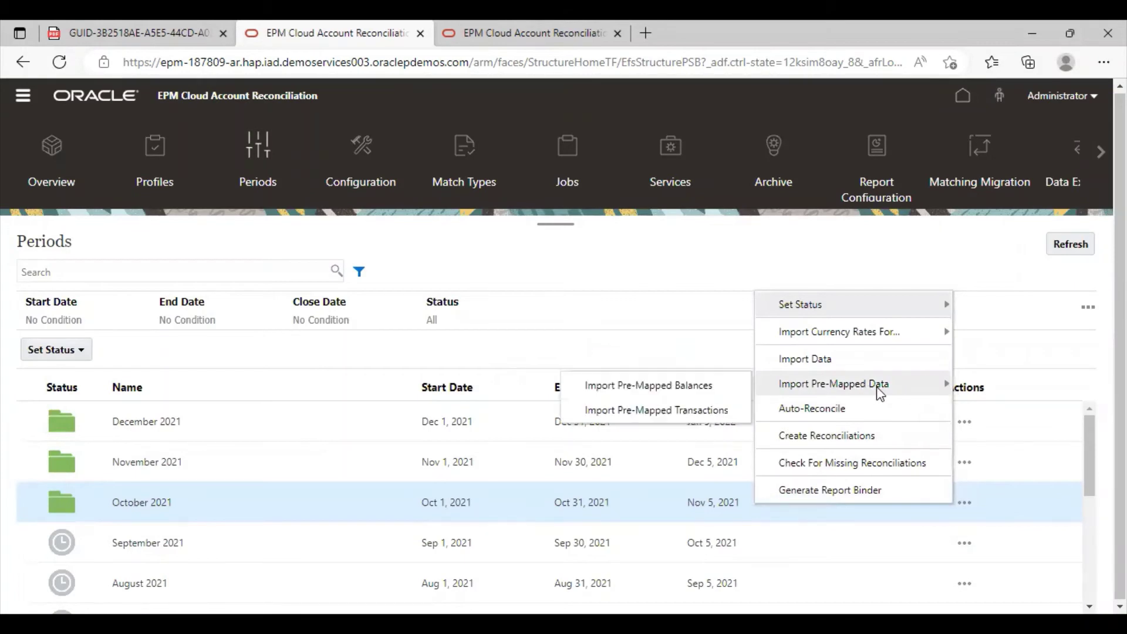
pyautogui.click(648, 386)
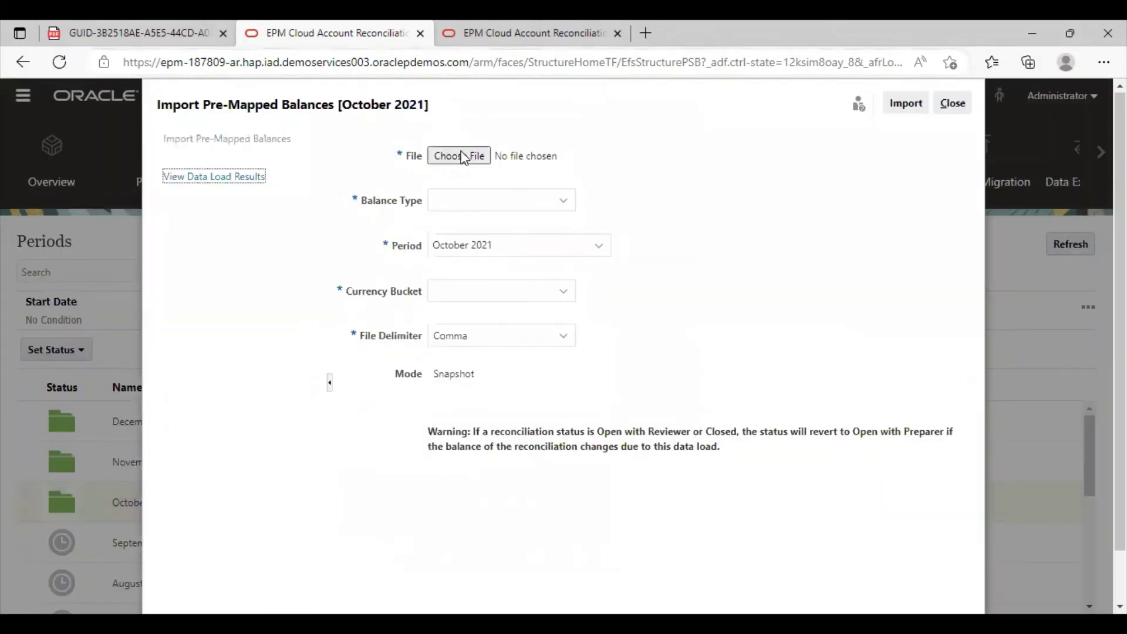
pyautogui.click(464, 157)
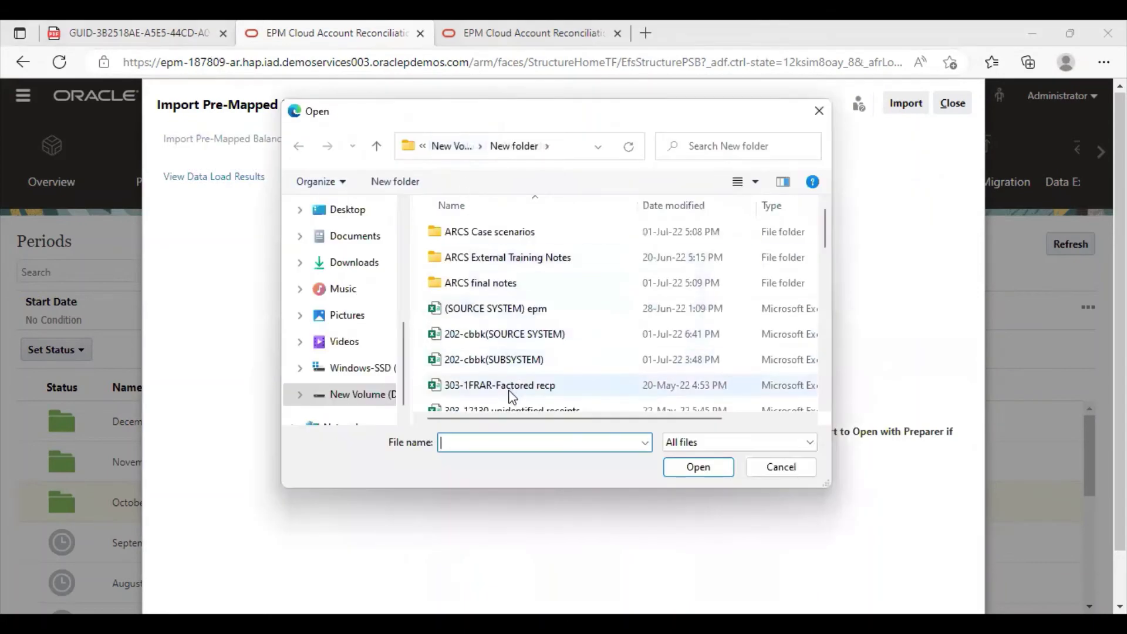
pyautogui.click(498, 368)
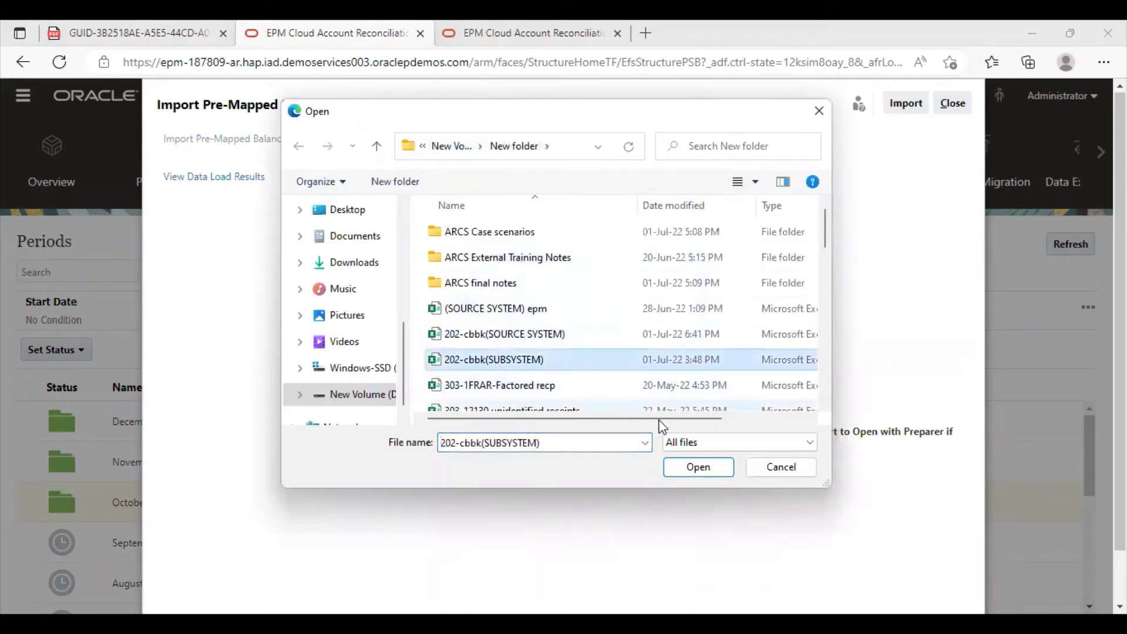
pyautogui.click(713, 466)
# Set the balance type to Subsystem and the currency bucket to Functional.
pyautogui.click(546, 216)
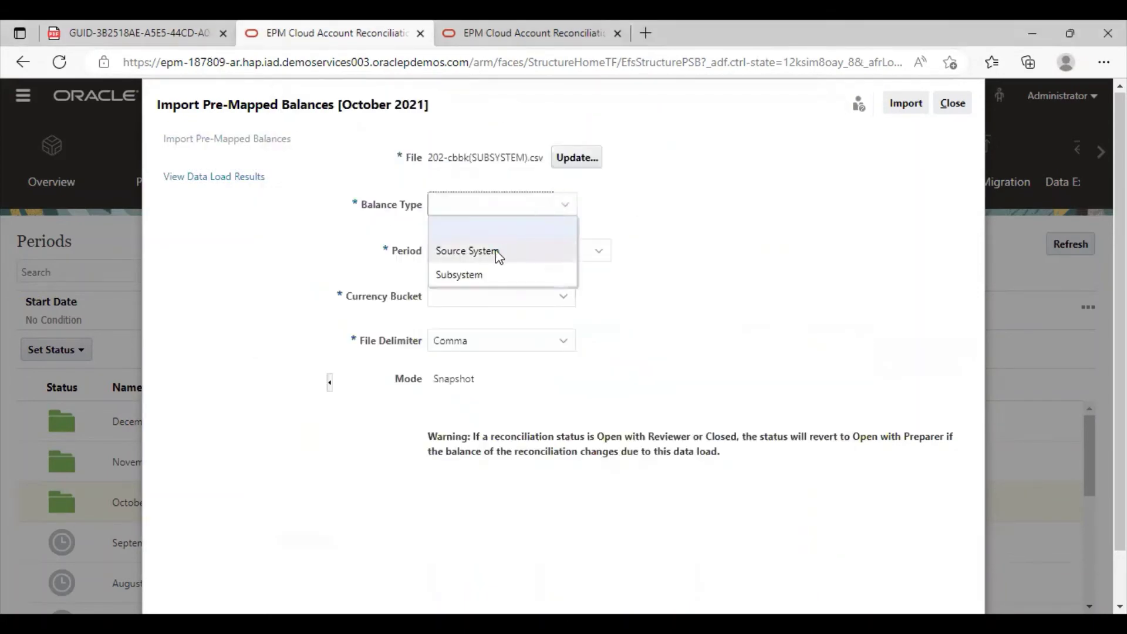
pyautogui.click(476, 273)
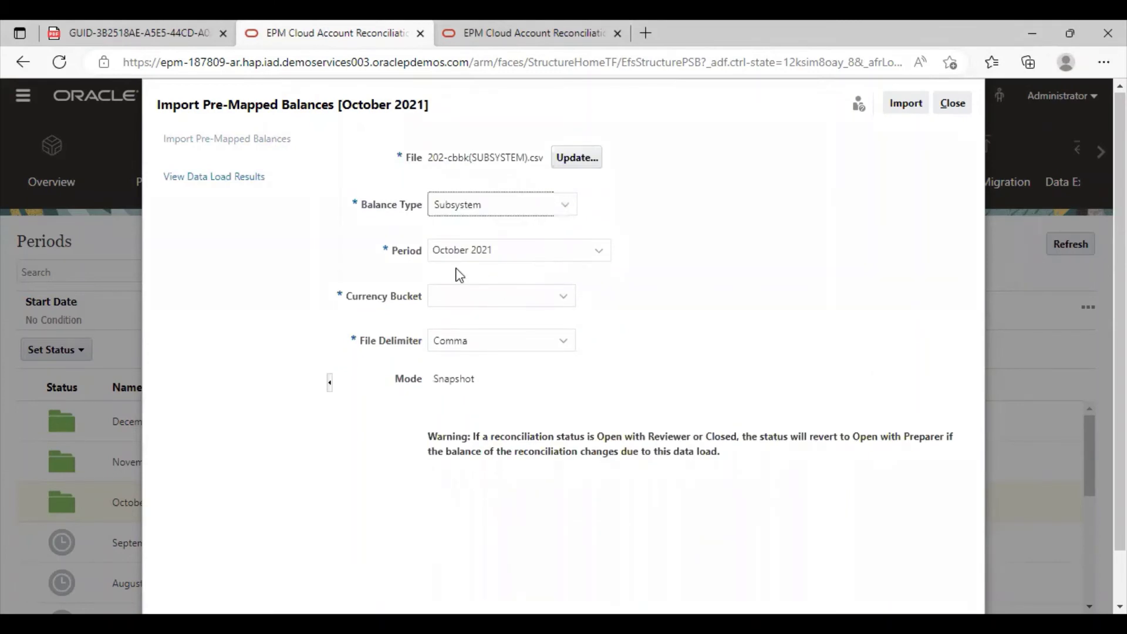
pyautogui.click(501, 295)
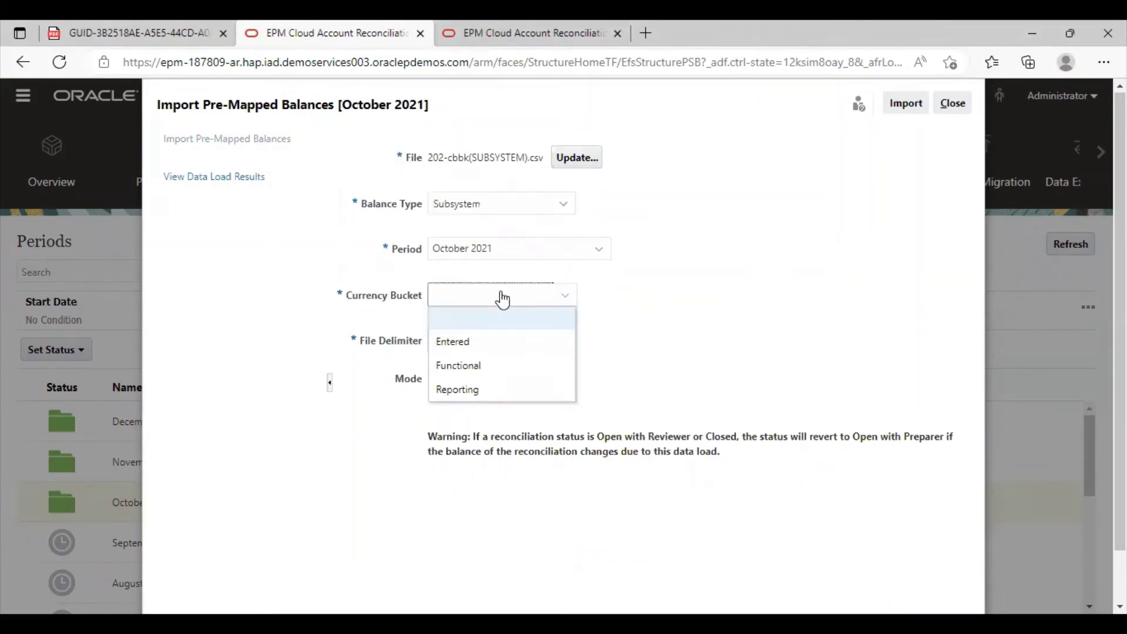
pyautogui.click(496, 369)
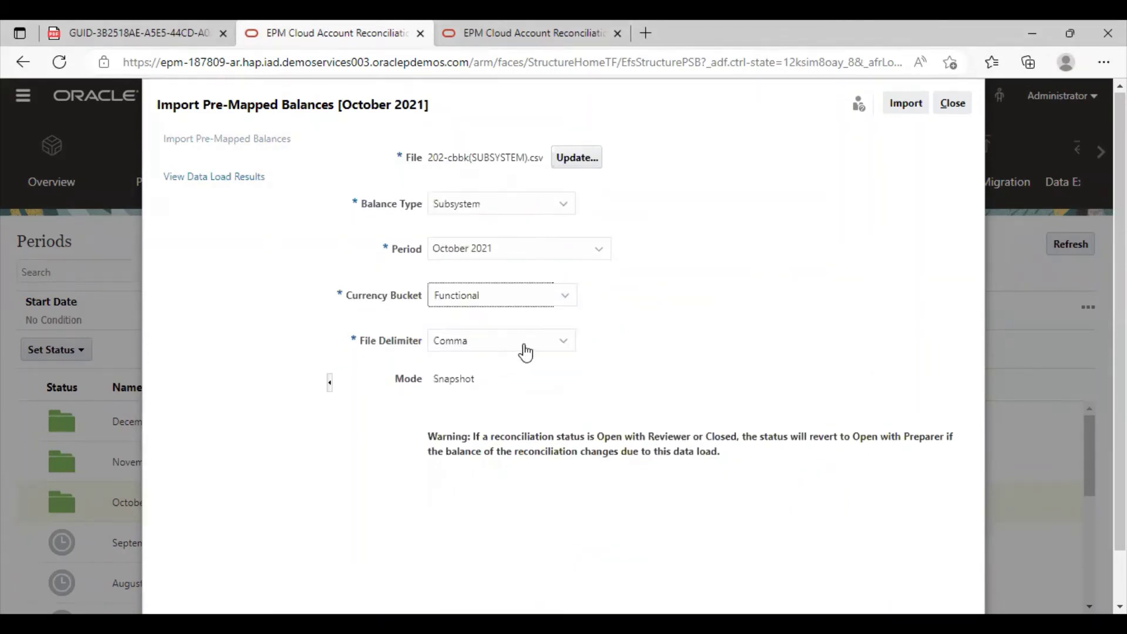
# Run the import, refresh the data load results until completed, and close the dialog.
pyautogui.click(905, 104)
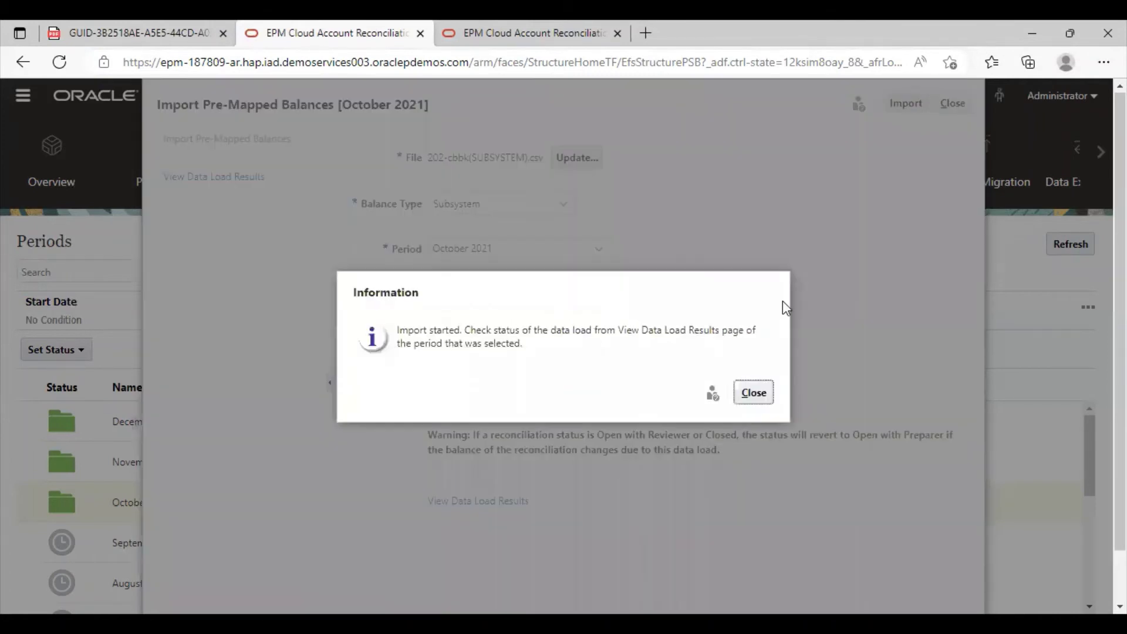
pyautogui.click(753, 392)
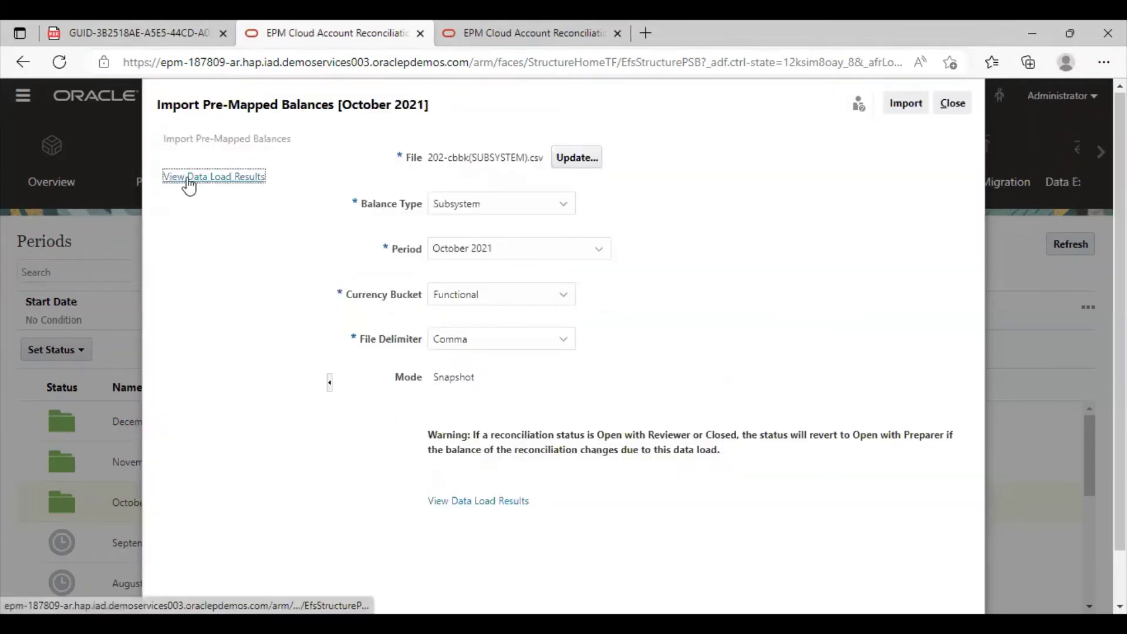
pyautogui.click(186, 176)
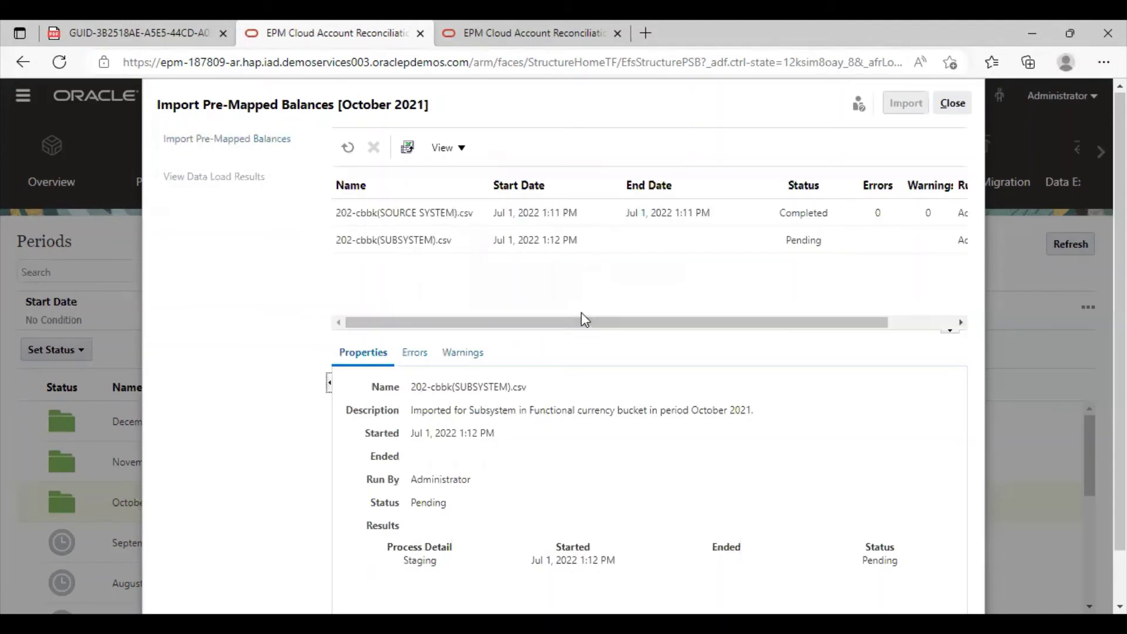
pyautogui.click(348, 148)
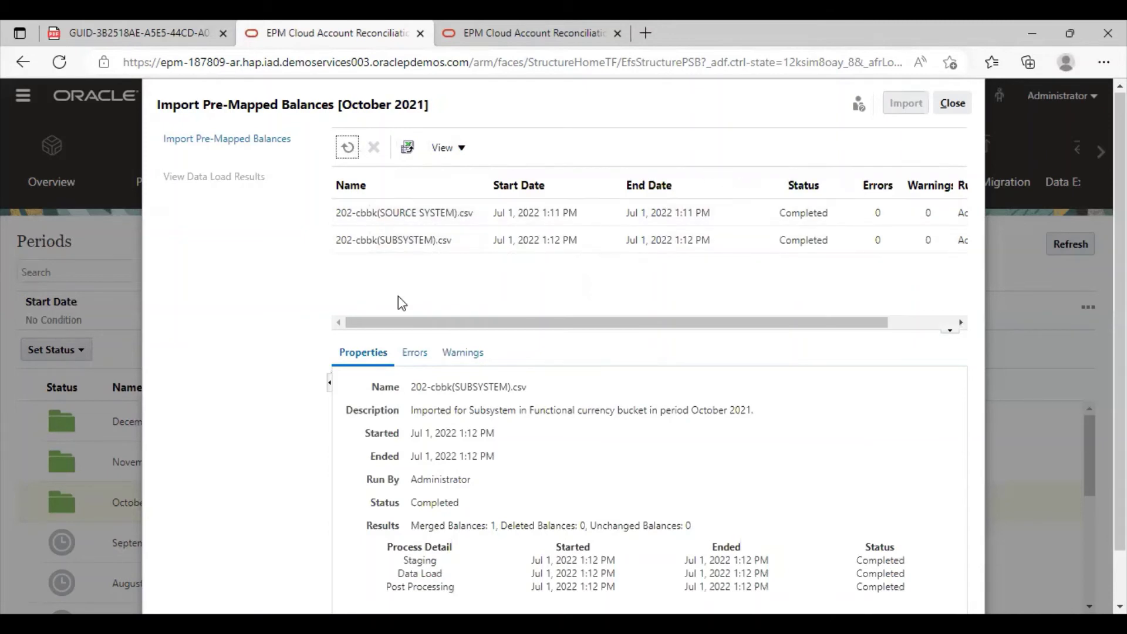
pyautogui.click(951, 103)
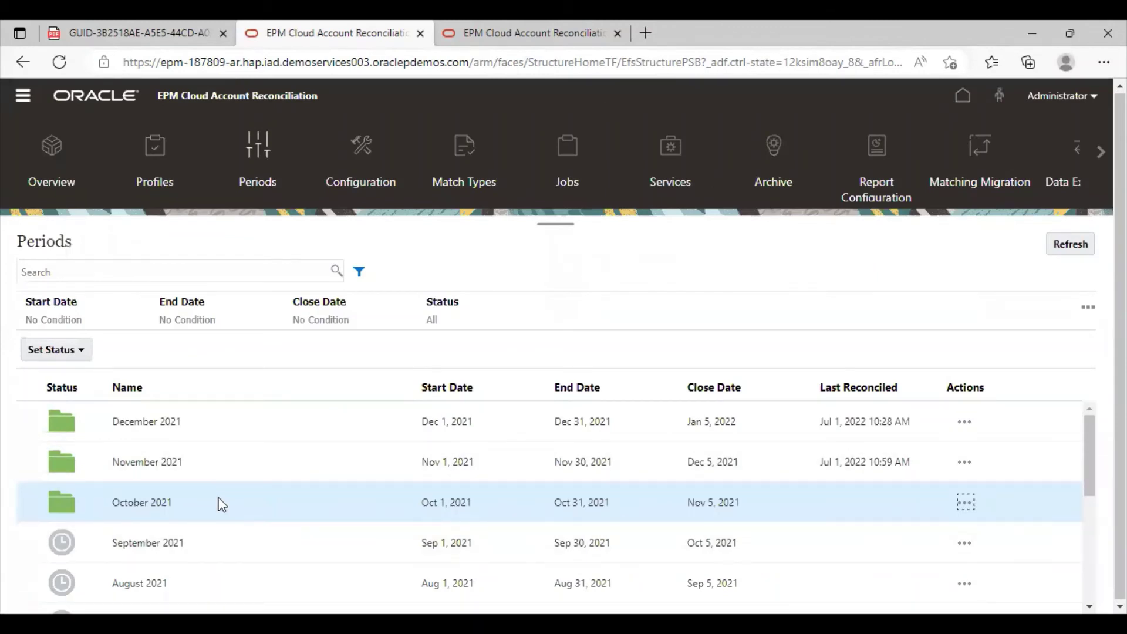
# Search the Profiles list for 202-CBBK and select that profile.
pyautogui.click(159, 173)
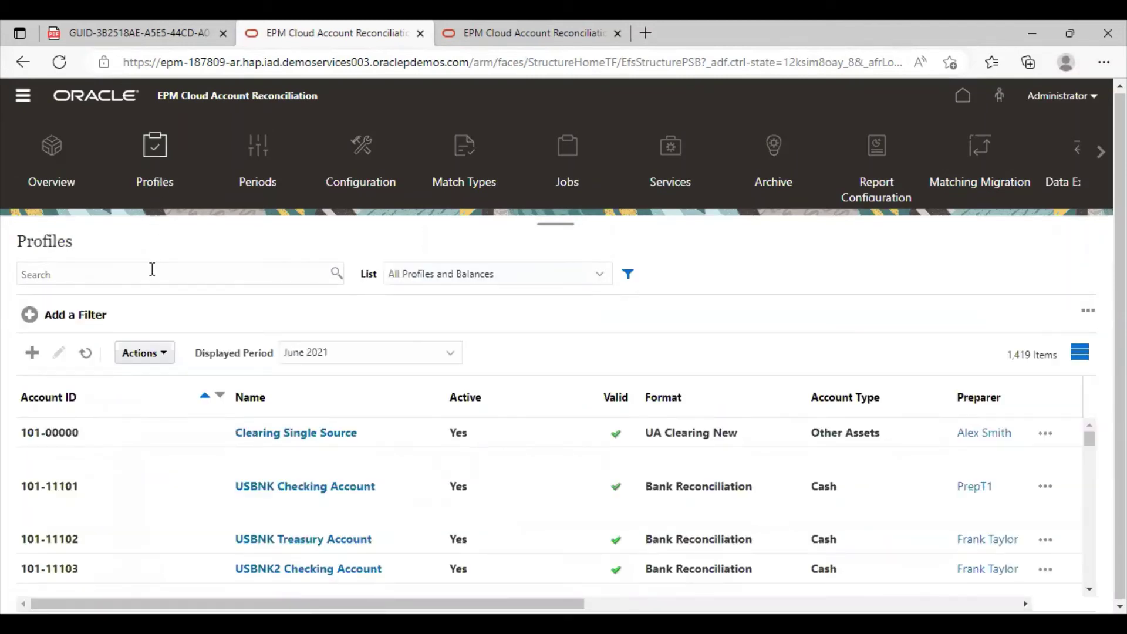
pyautogui.click(152, 271)
pyautogui.click(124, 329)
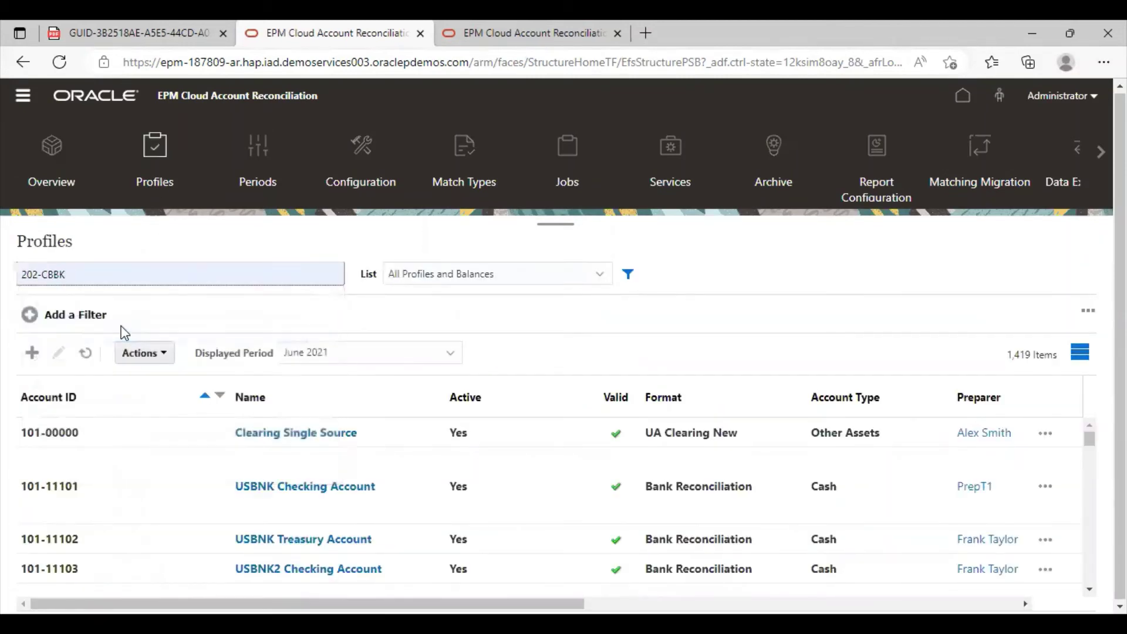
pyautogui.press('Return')
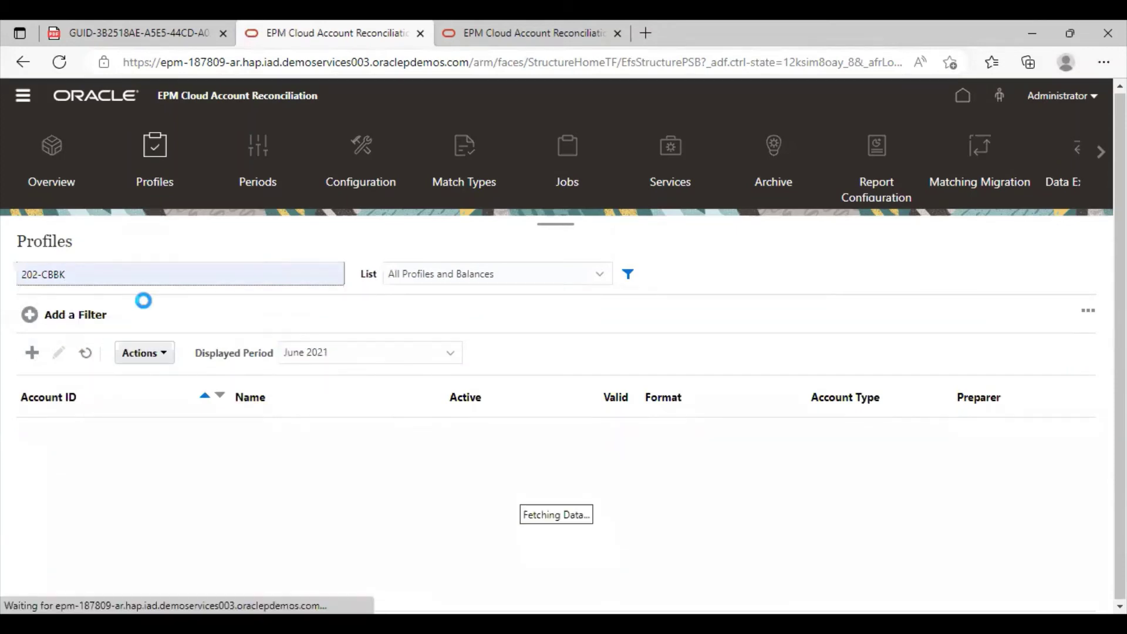
pyautogui.click(184, 441)
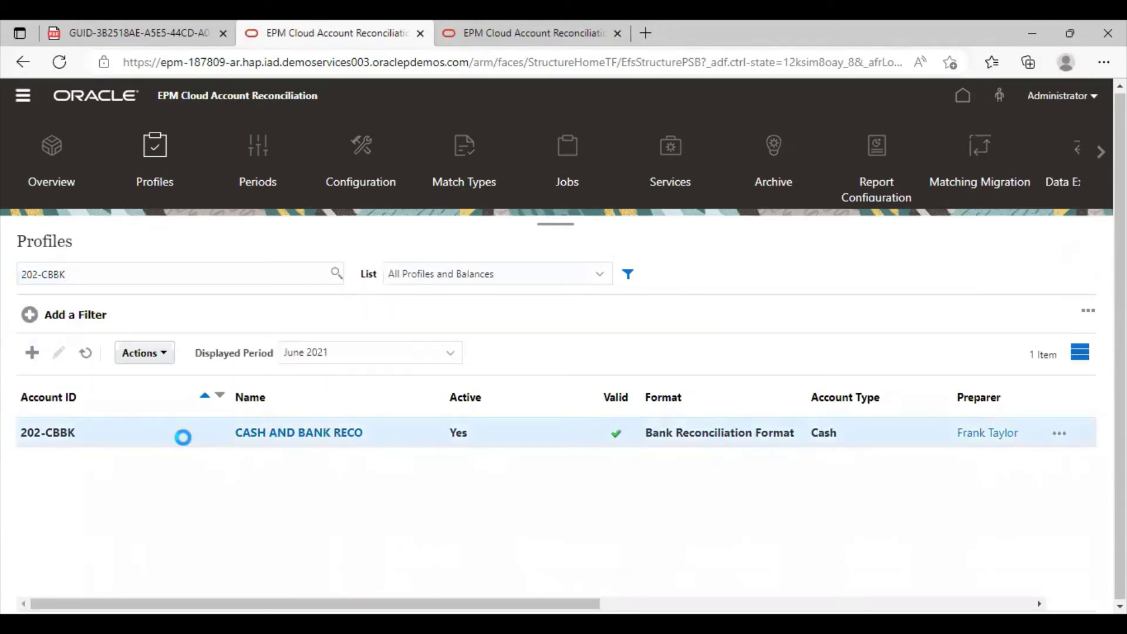
# Create the October 2021 reconciliation from profile 202-CBBK, then return to the home page.
pyautogui.click(166, 354)
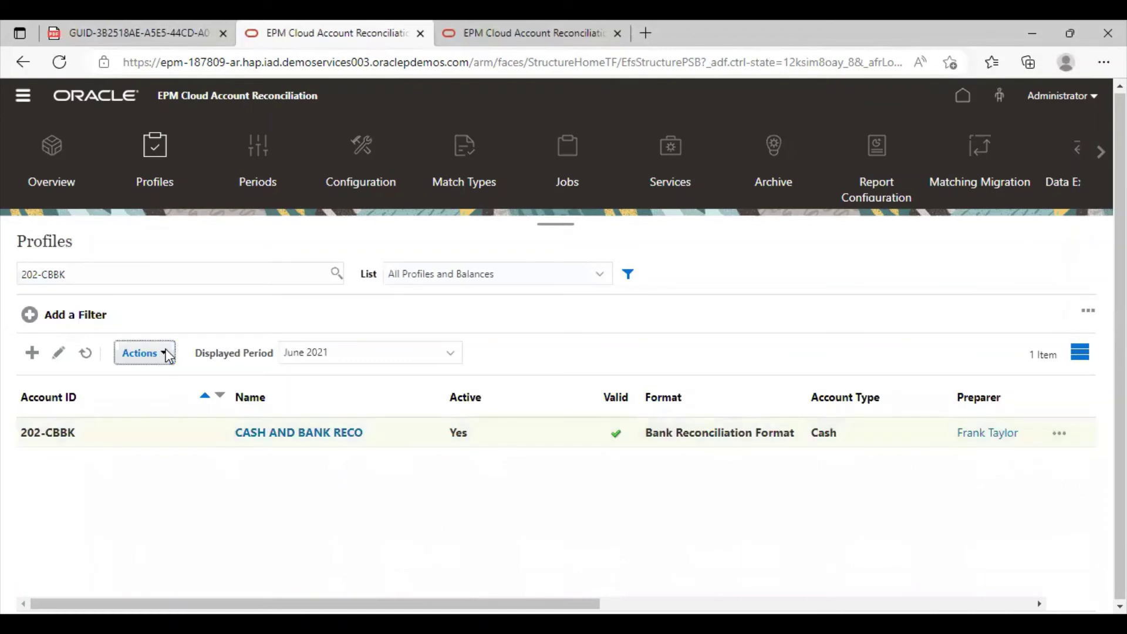
pyautogui.scroll(-1, 176, 503)
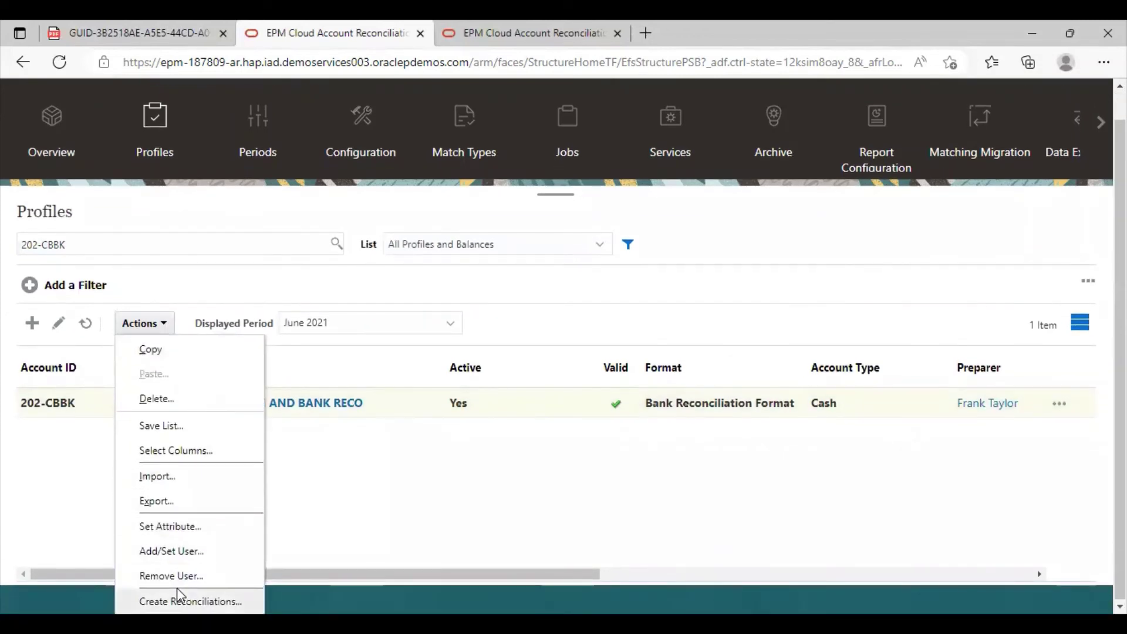
pyautogui.click(180, 594)
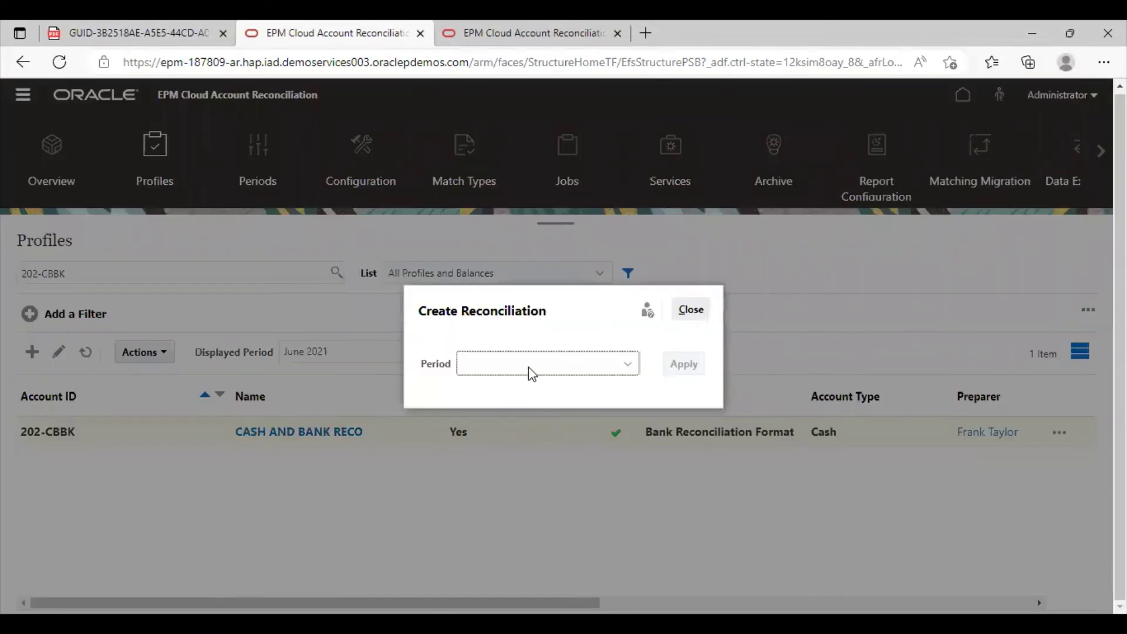
pyautogui.click(527, 367)
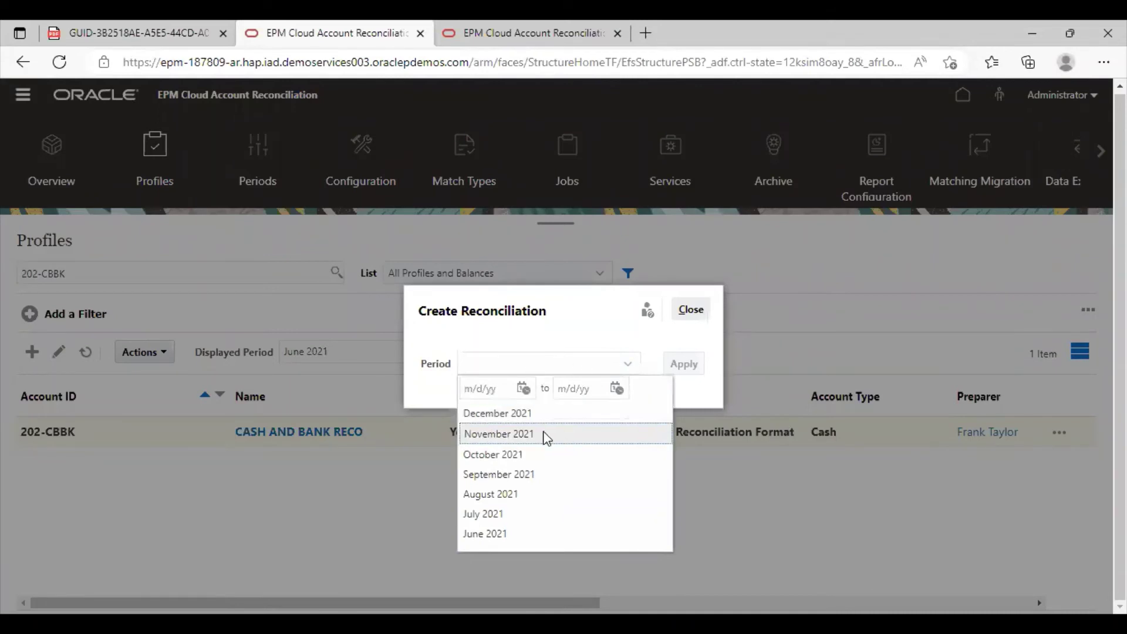
pyautogui.click(520, 455)
pyautogui.click(687, 366)
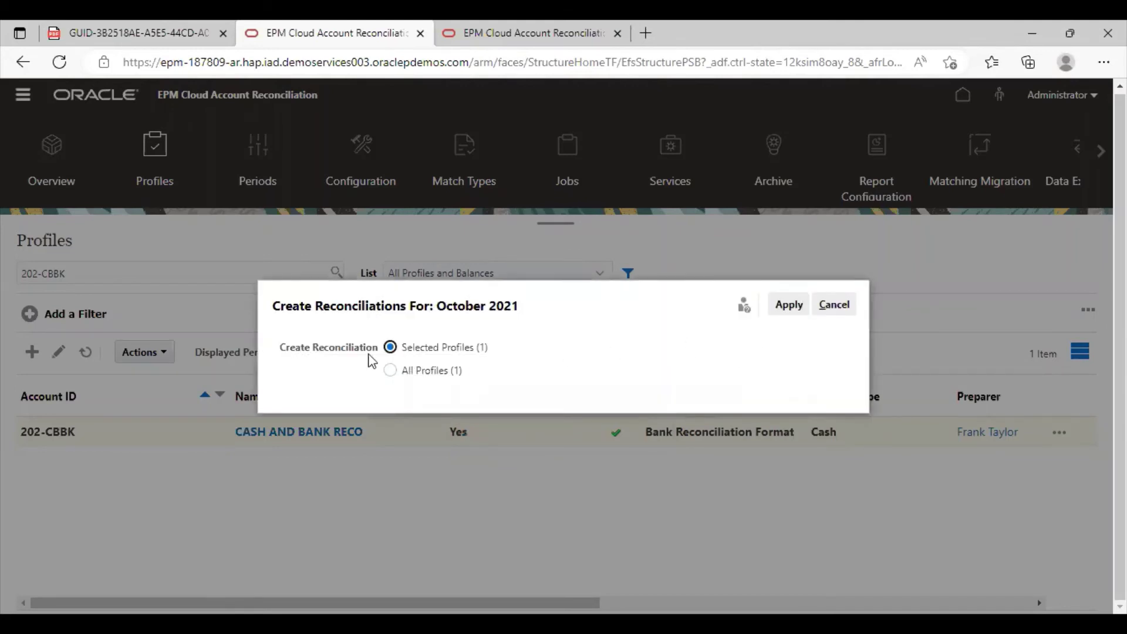
pyautogui.click(800, 310)
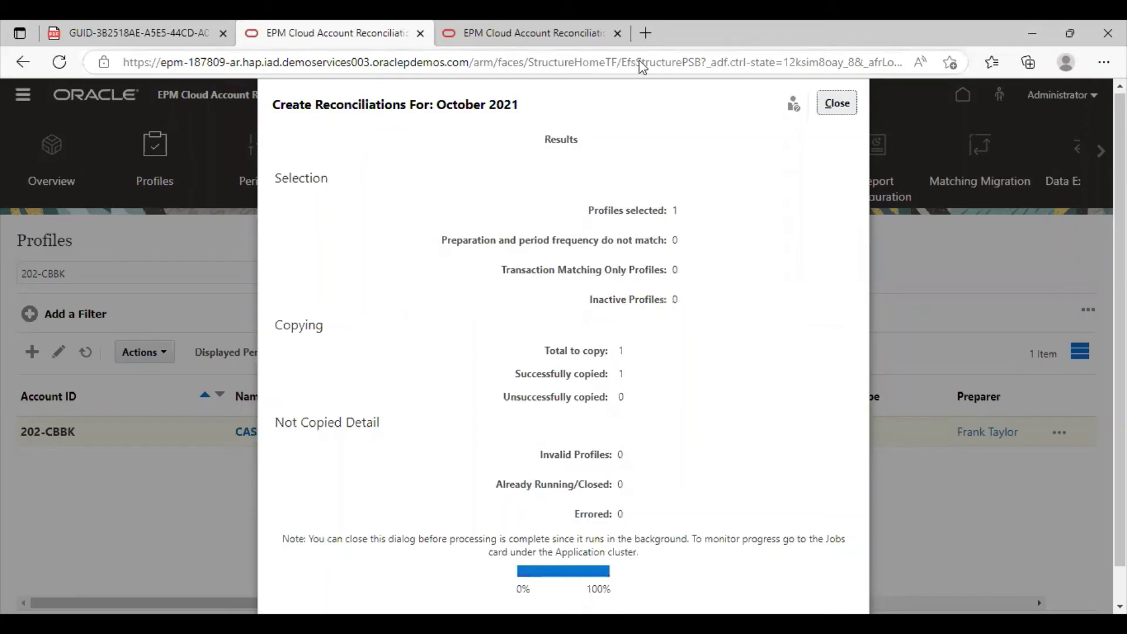
pyautogui.click(836, 104)
pyautogui.click(691, 310)
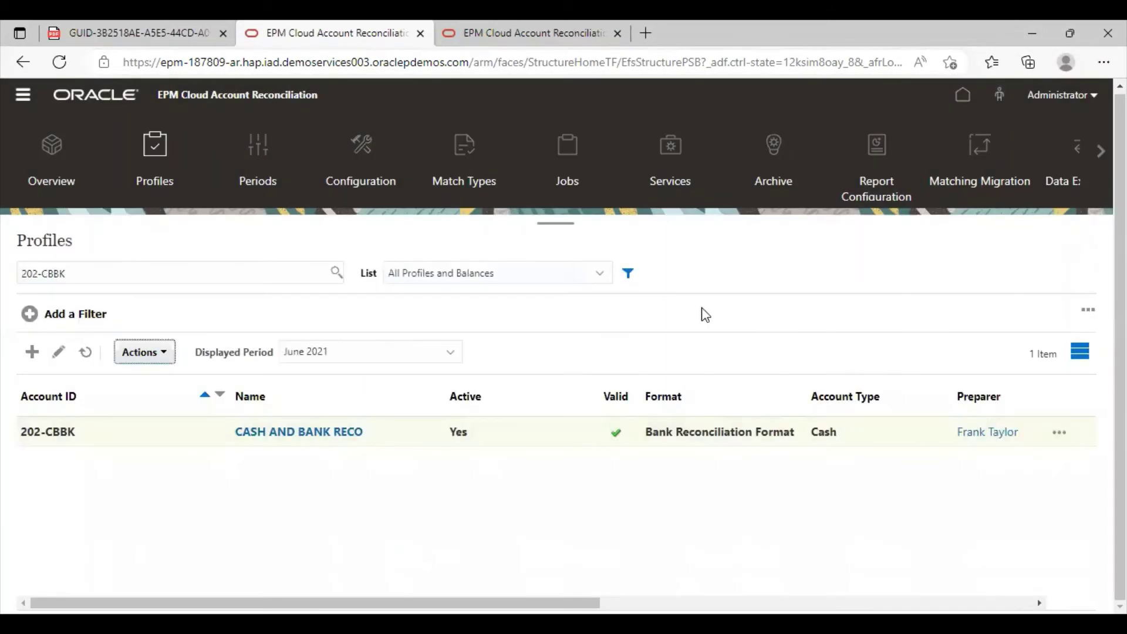
pyautogui.click(1037, 602)
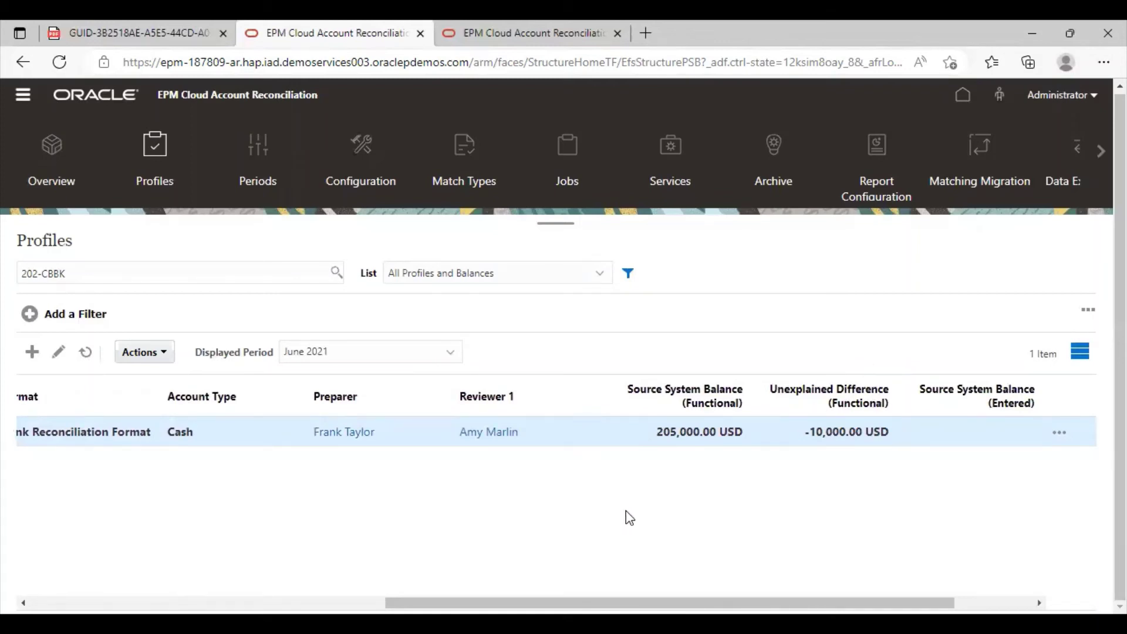
pyautogui.click(963, 94)
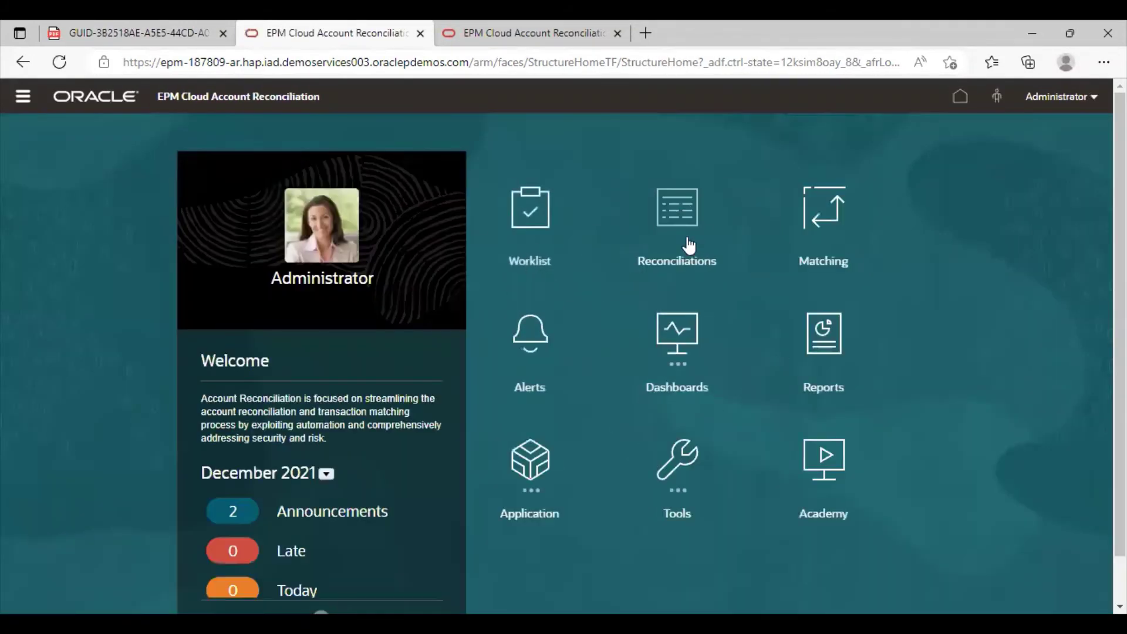
# Open the Reconciliations list filtered to period October 2021.
pyautogui.click(687, 237)
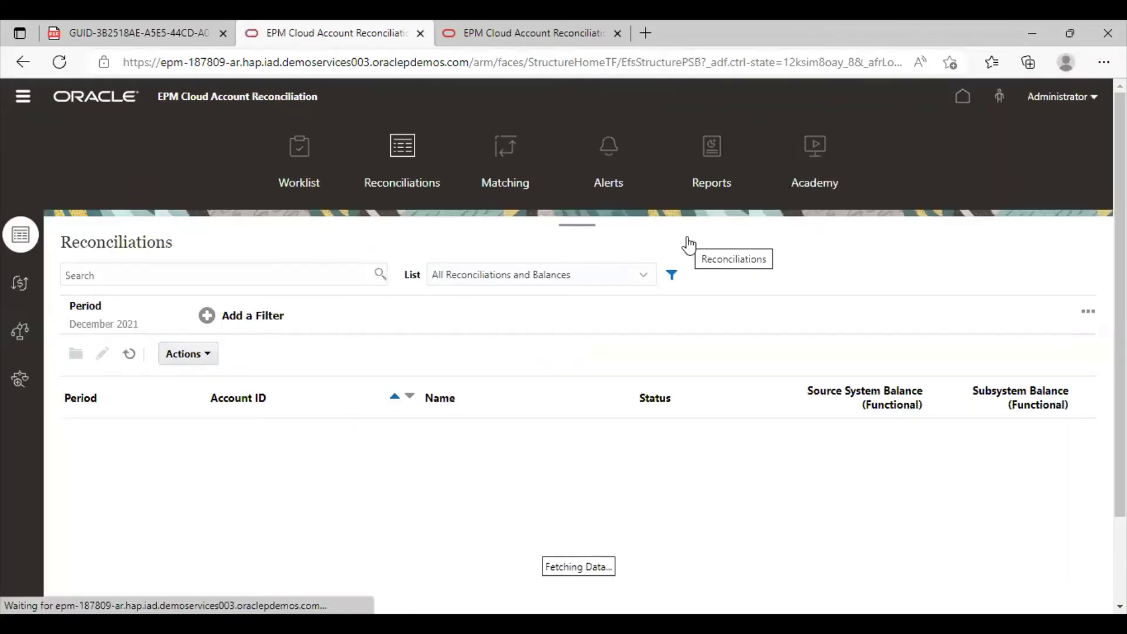
pyautogui.click(137, 332)
pyautogui.click(272, 397)
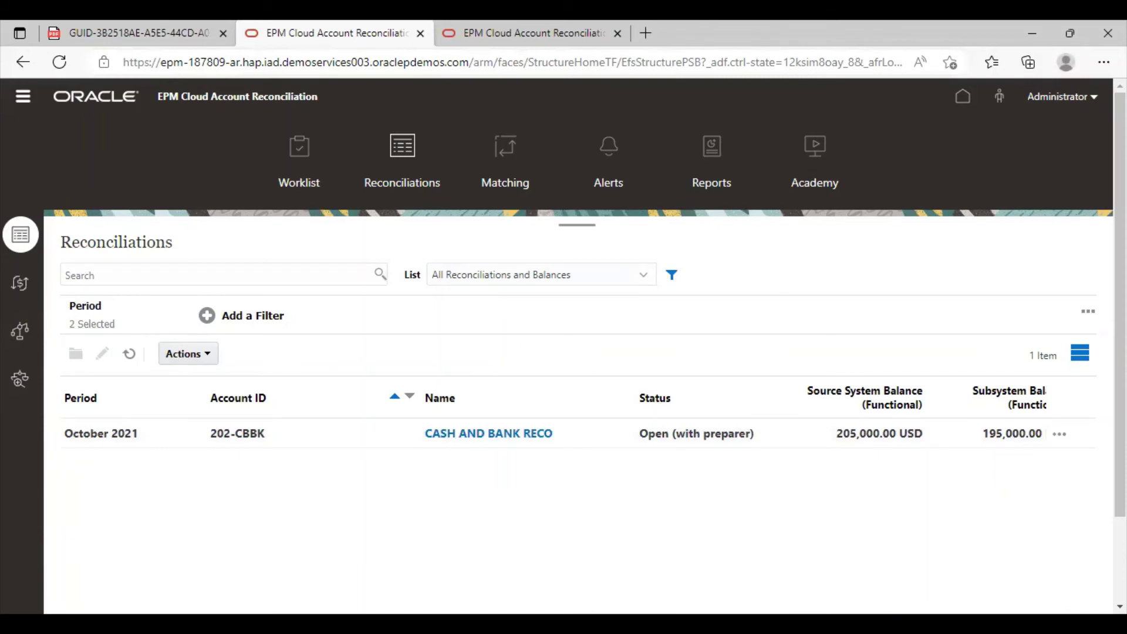
# Check the 205,000 vs 195,000 balances and 10,000 unexplained, then open CASH AND BANK RECO.
pyautogui.scroll(-2, 1079, 588)
pyautogui.click(1041, 595)
pyautogui.click(1040, 596)
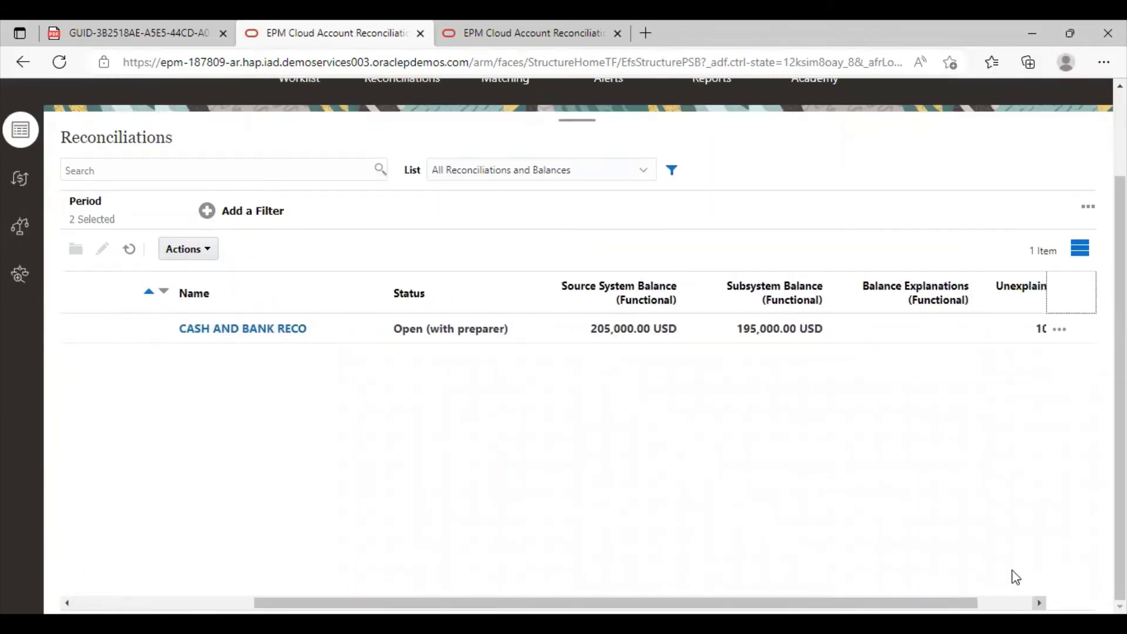
pyautogui.click(1028, 597)
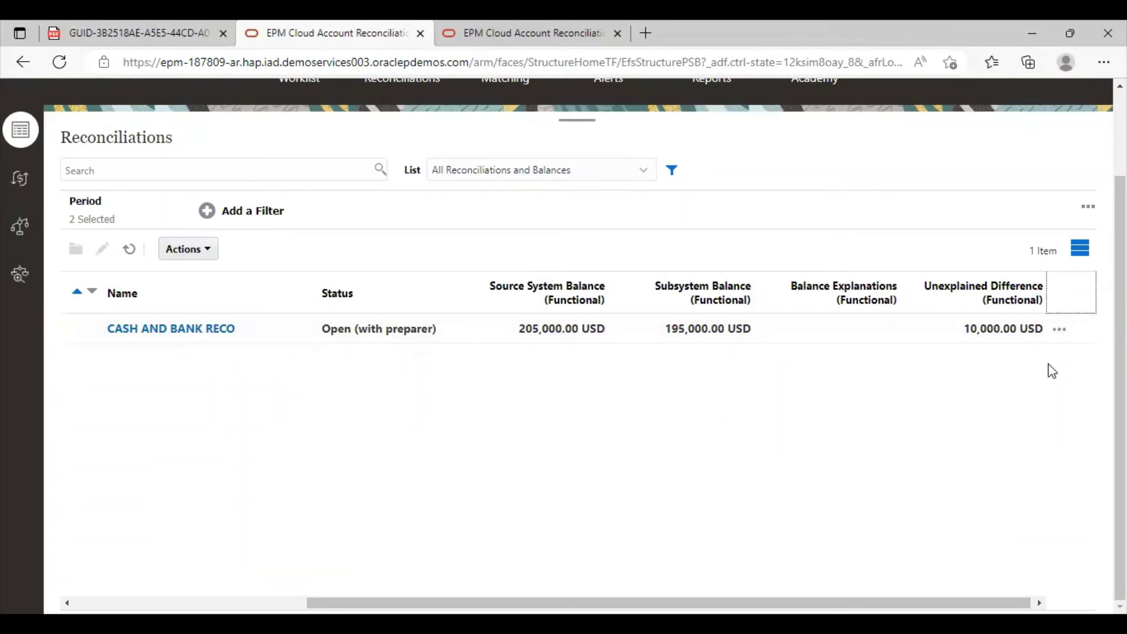
pyautogui.click(172, 333)
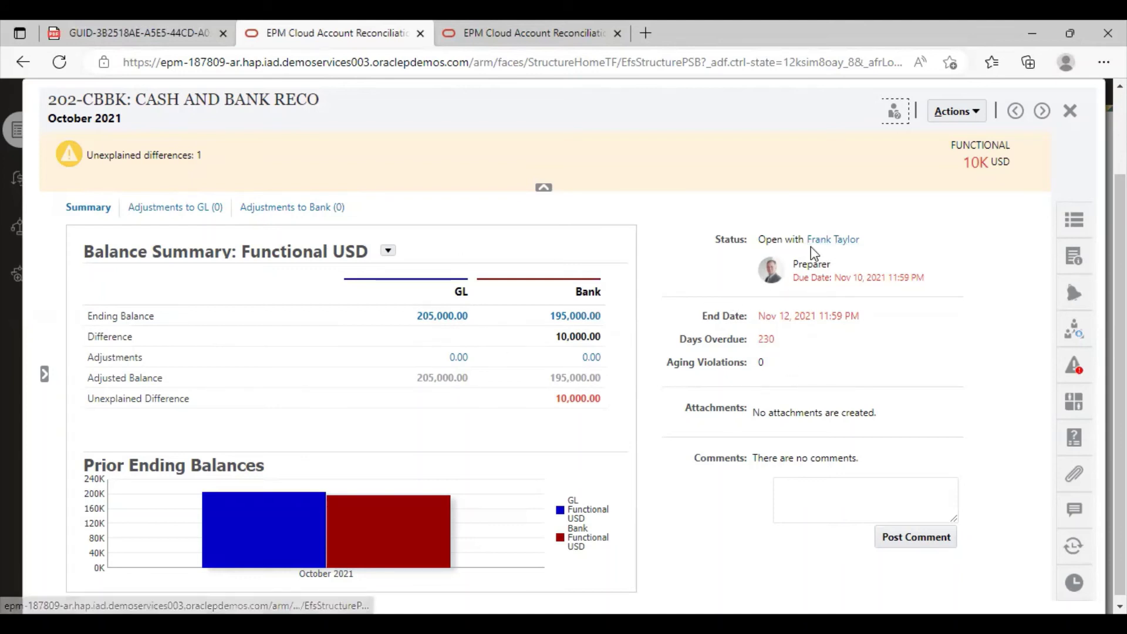
pyautogui.scroll(2, 1046, 221)
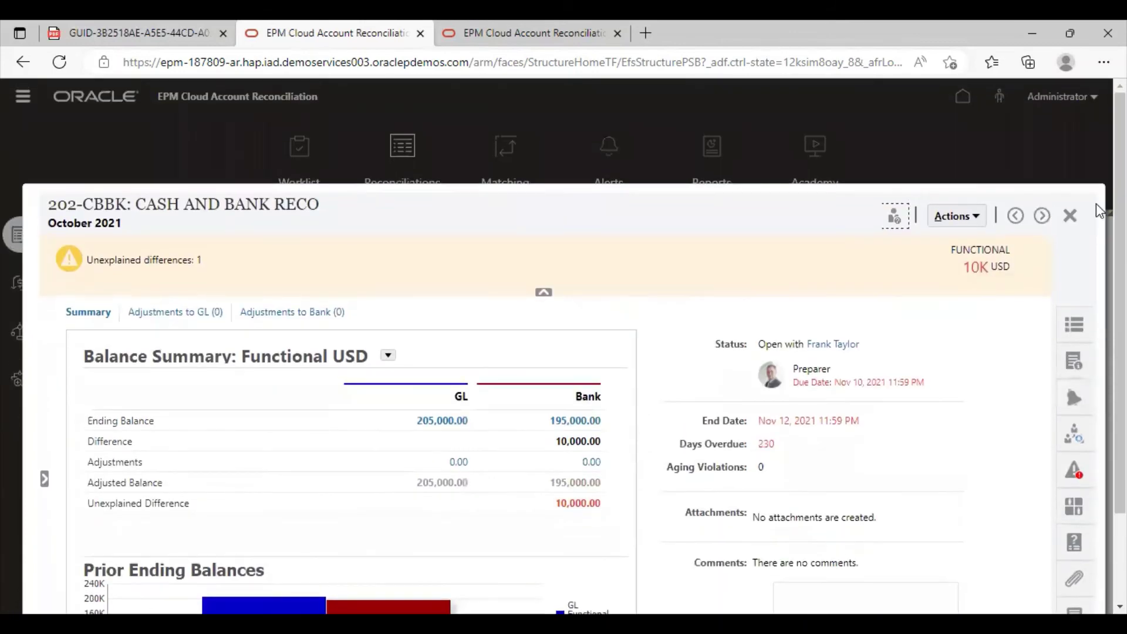
pyautogui.click(1066, 217)
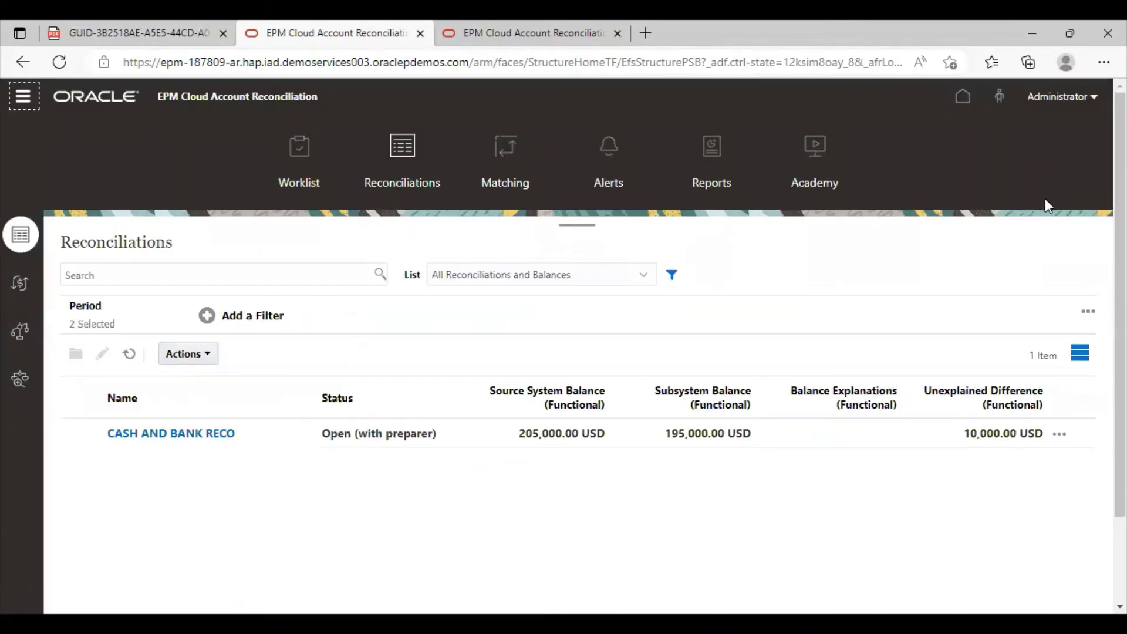